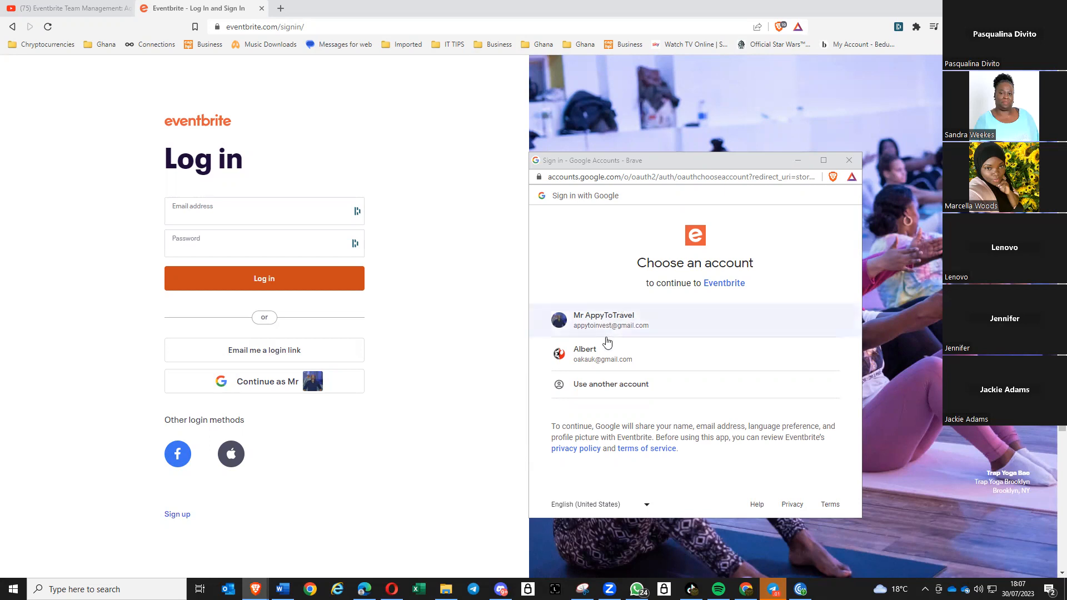
# - Sign in with the chosen Google account and begin creating a new event
pyautogui.click(610, 328)
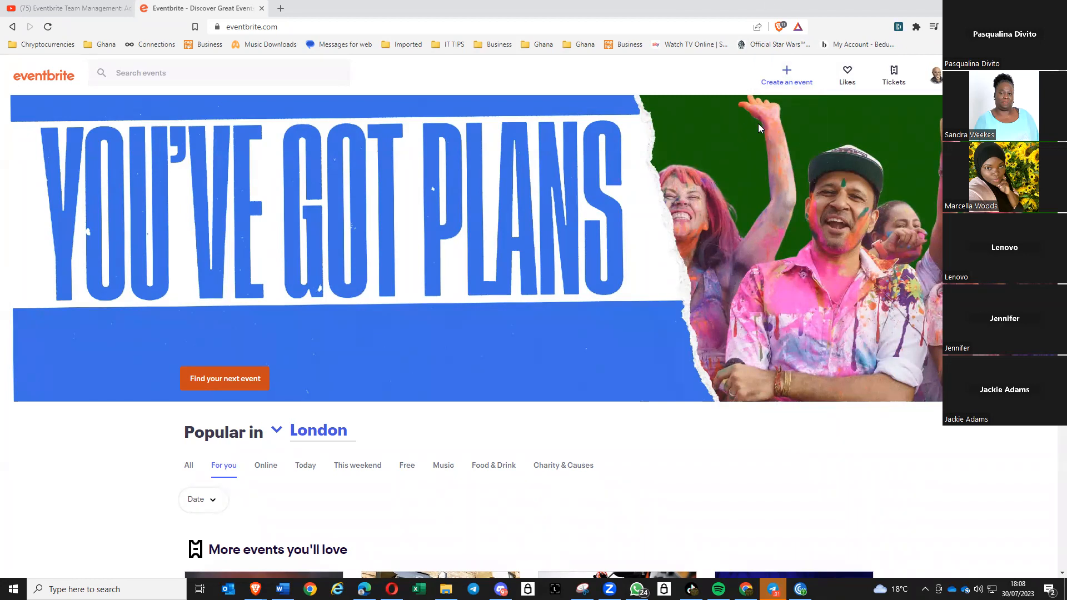
pyautogui.click(786, 78)
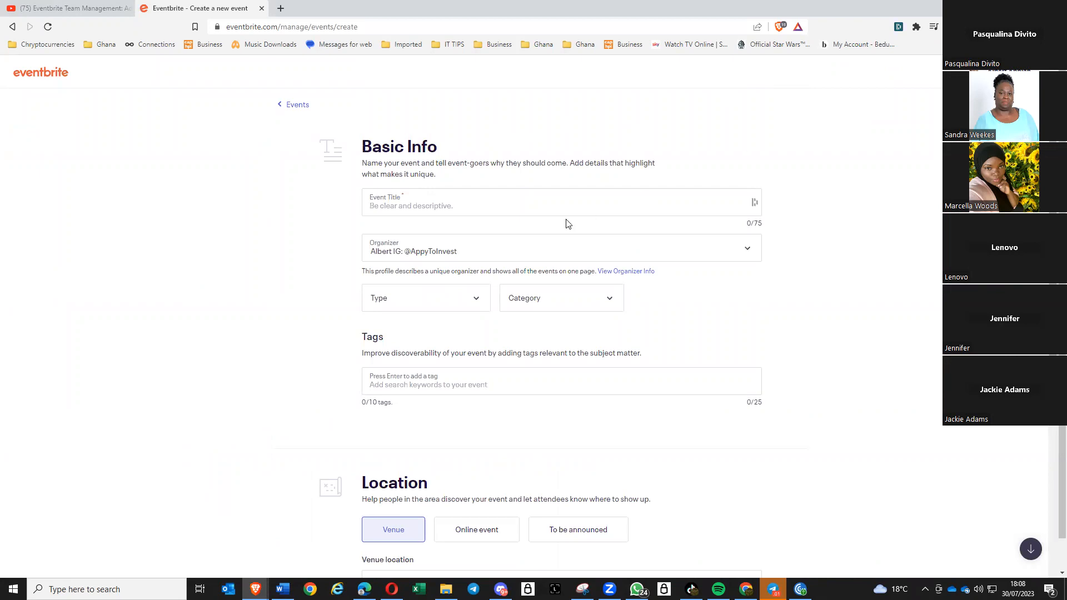
# - Title the event 'Opportunity Webinar' and choose its event type
pyautogui.click(436, 207)
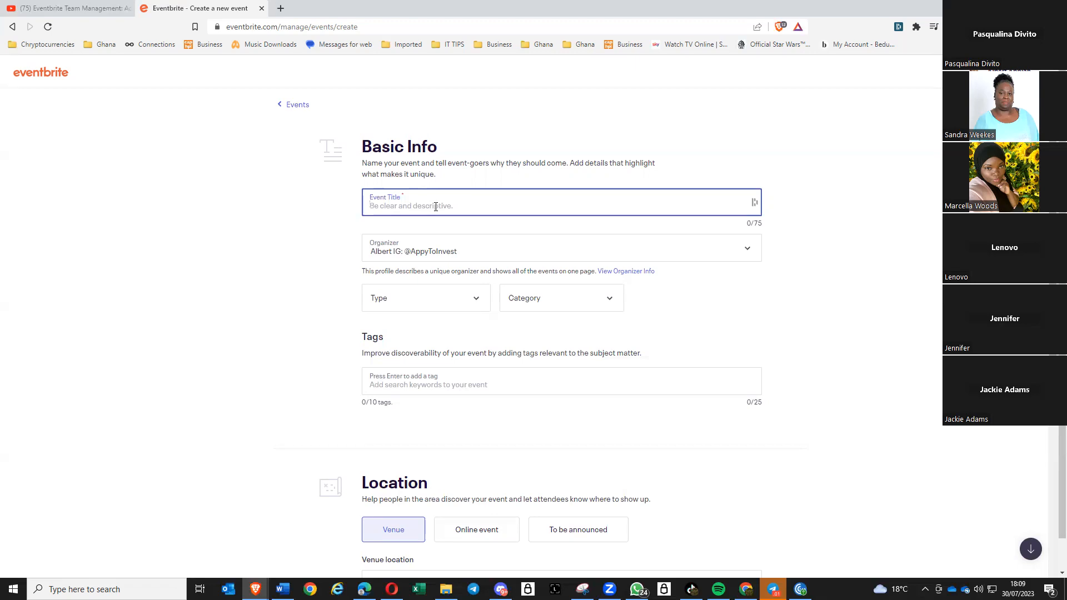
pyautogui.write('O')
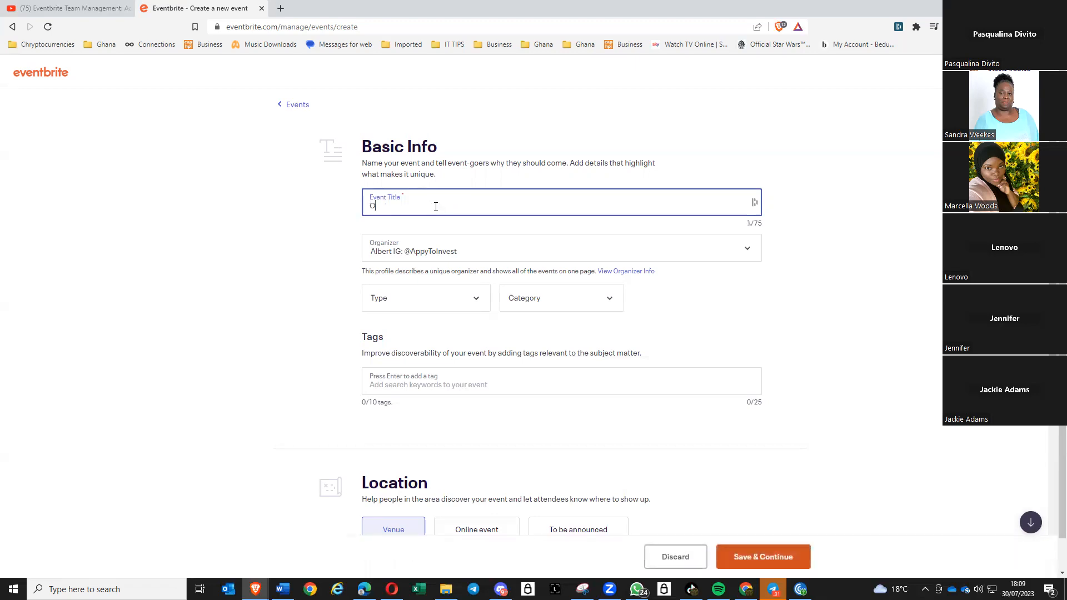
pyautogui.write('pportunity Webinar')
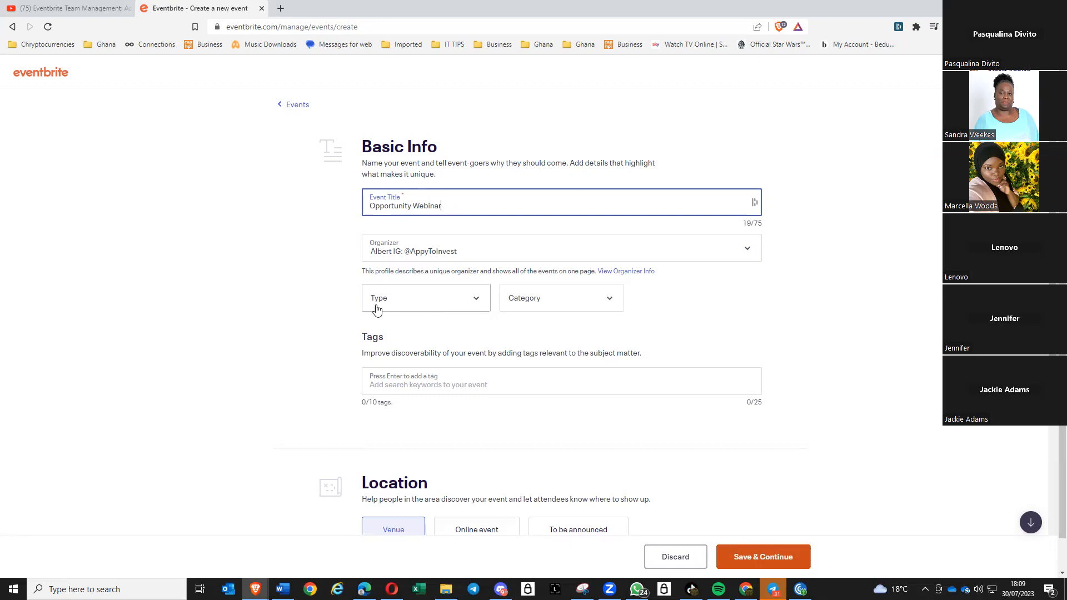
pyautogui.click(477, 304)
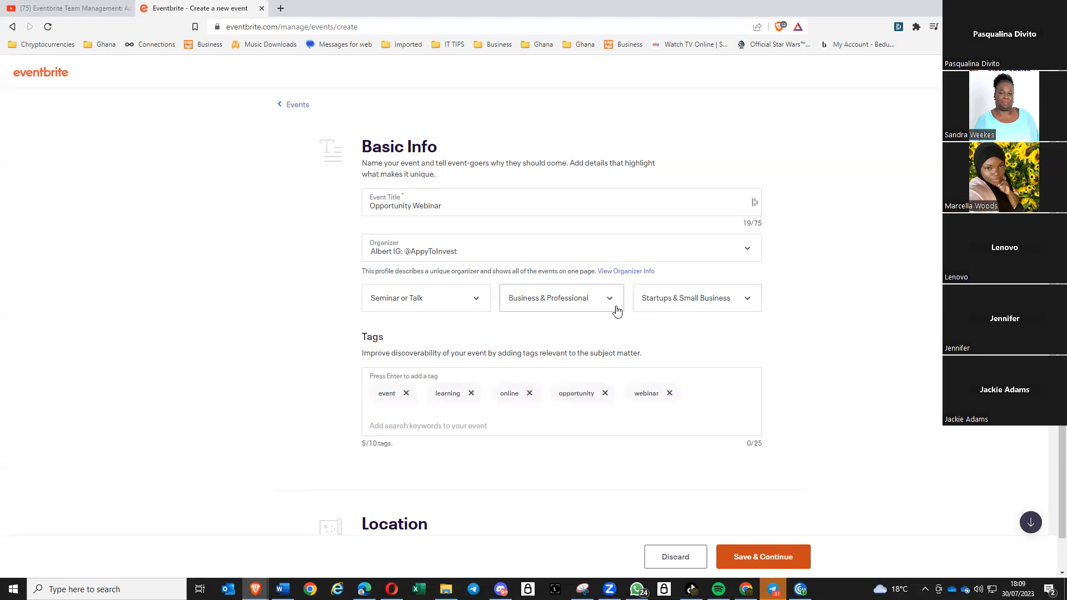
pyautogui.click(474, 302)
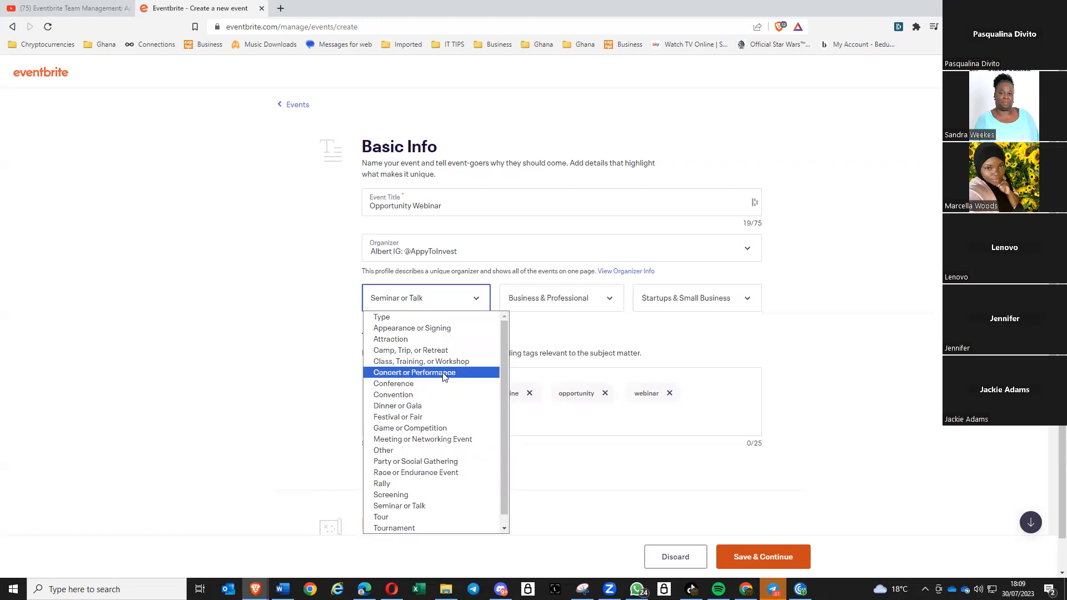
pyautogui.click(309, 378)
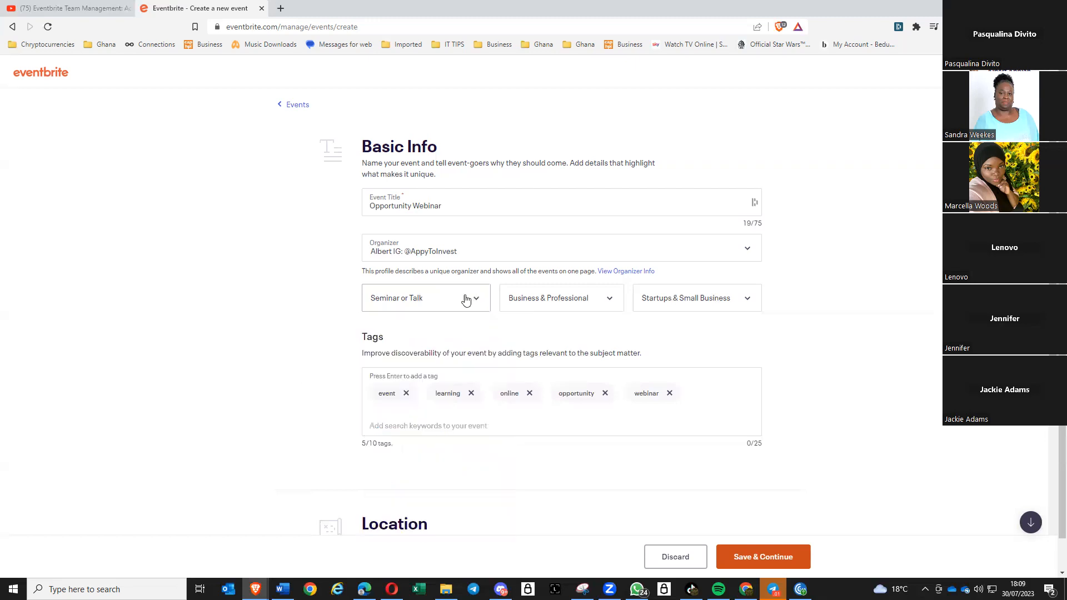
pyautogui.click(609, 302)
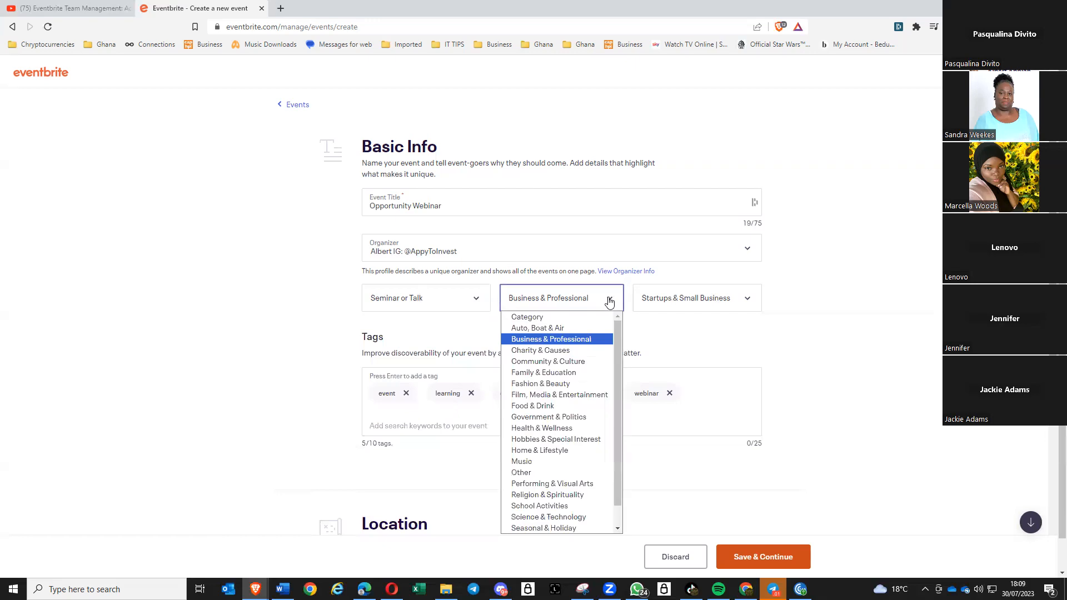
pyautogui.click(267, 353)
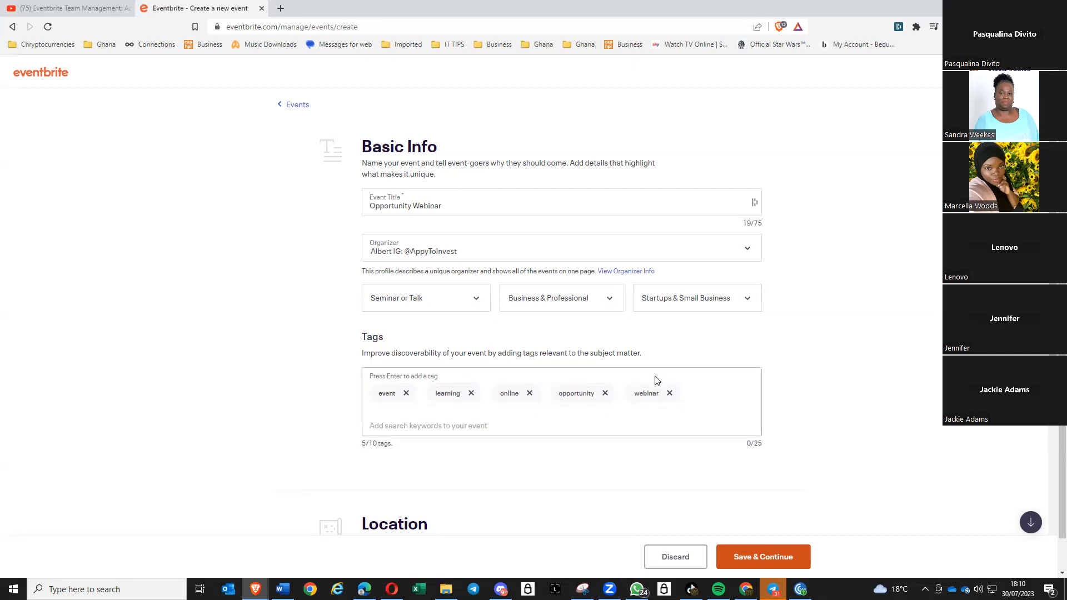
# - Swap the webinar tag for a travel tag, keeping the count at 5/10
pyautogui.click(669, 396)
pyautogui.click(423, 430)
pyautogui.write('travel')
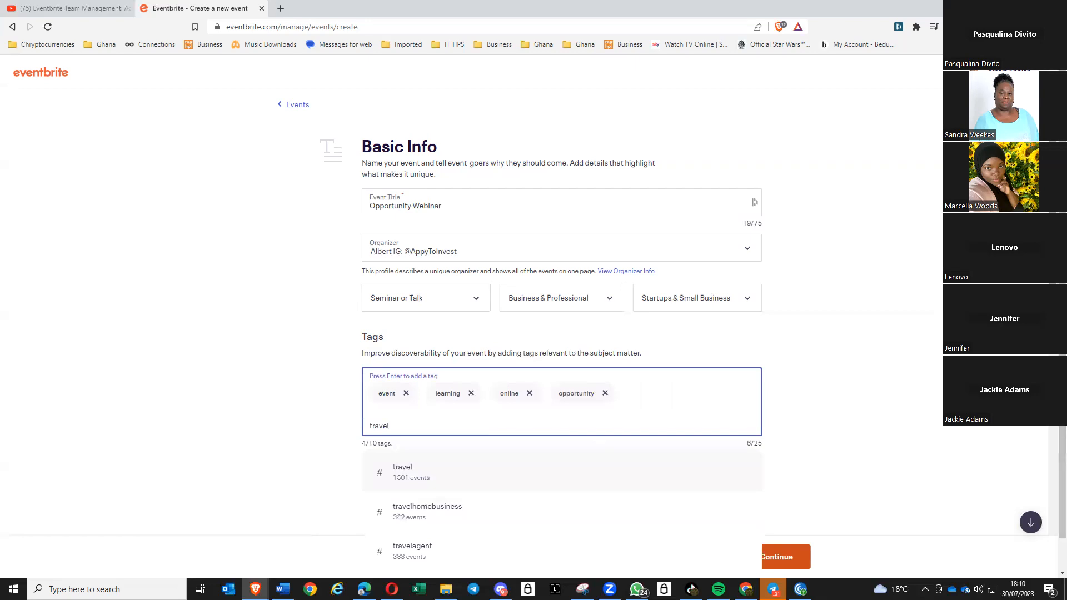
pyautogui.scroll(-3, 562, 333)
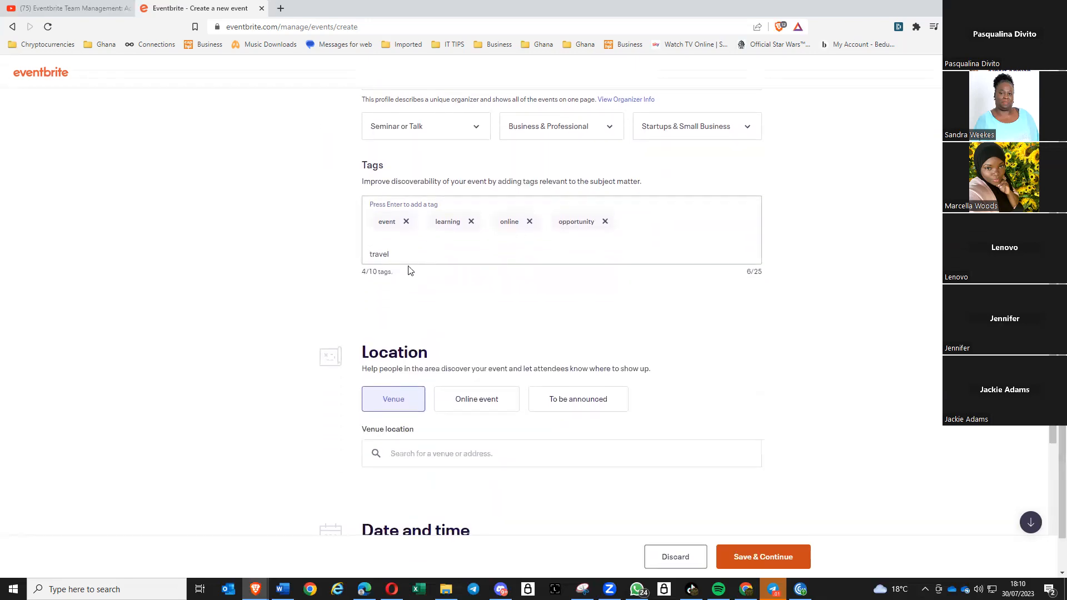
pyautogui.click(409, 255)
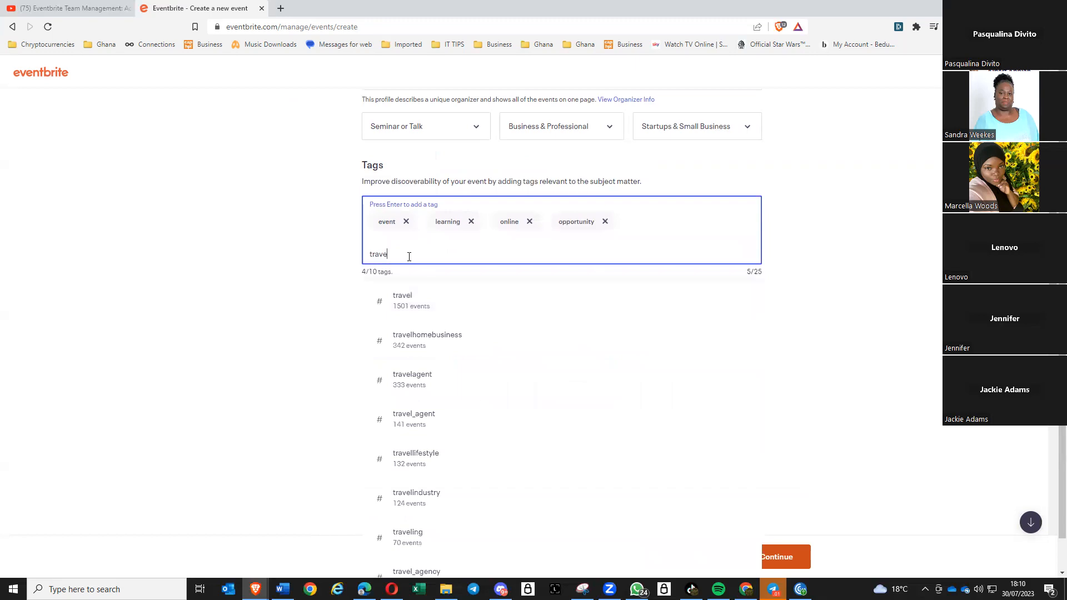
pyautogui.write('l')
pyautogui.press('Return')
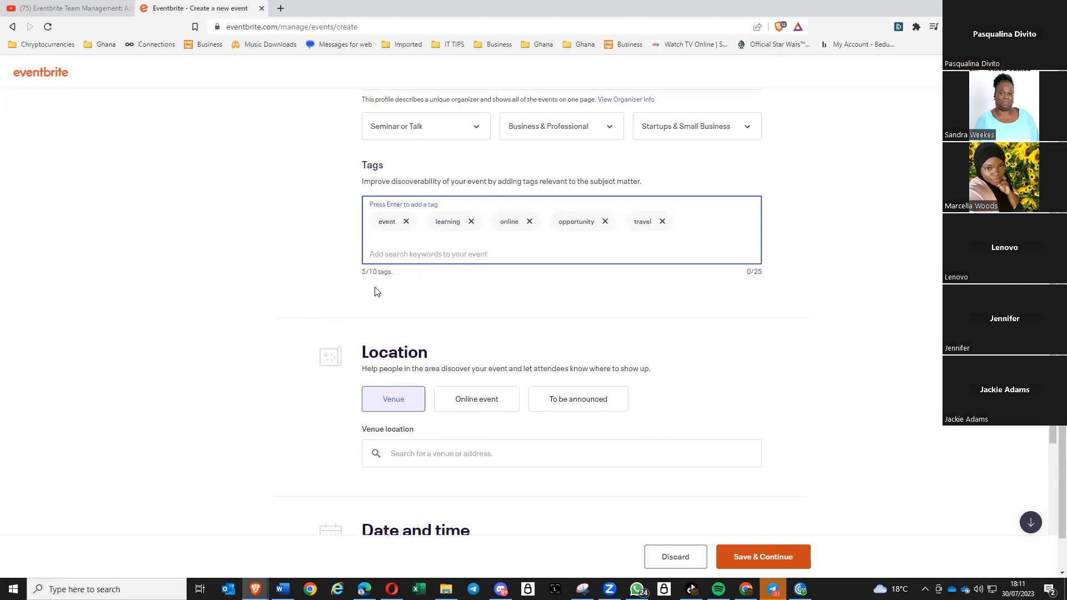
pyautogui.scroll(1, 256, 290)
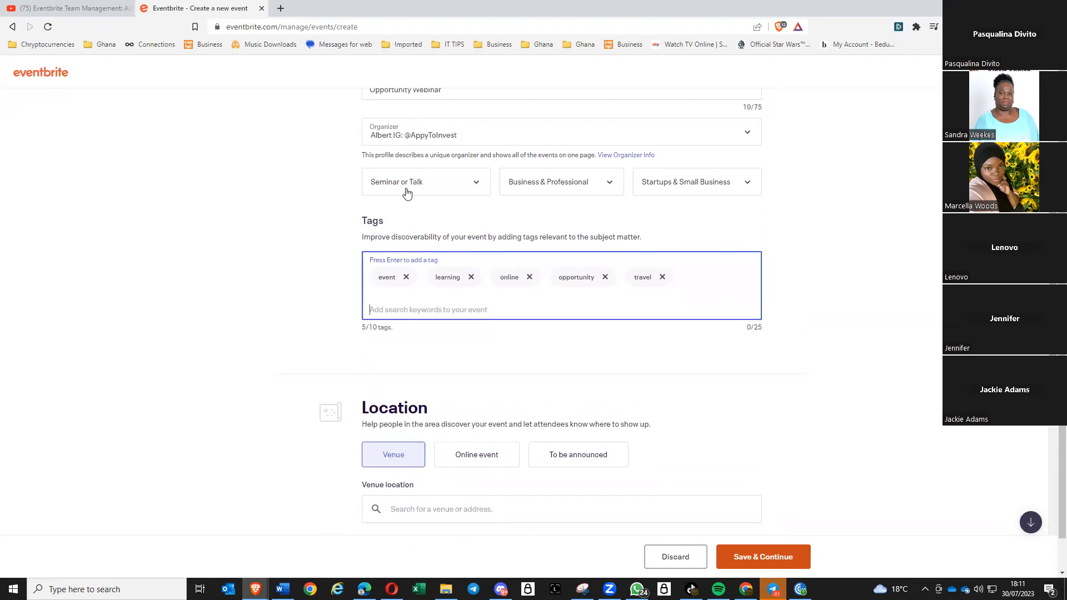
pyautogui.scroll(-3, 273, 278)
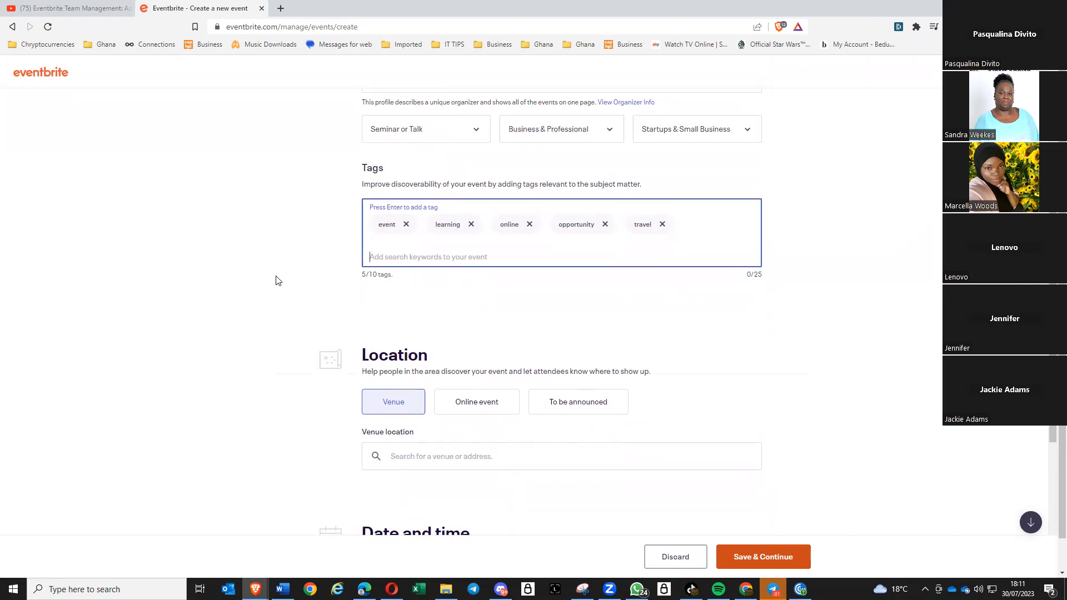
pyautogui.scroll(2, 314, 261)
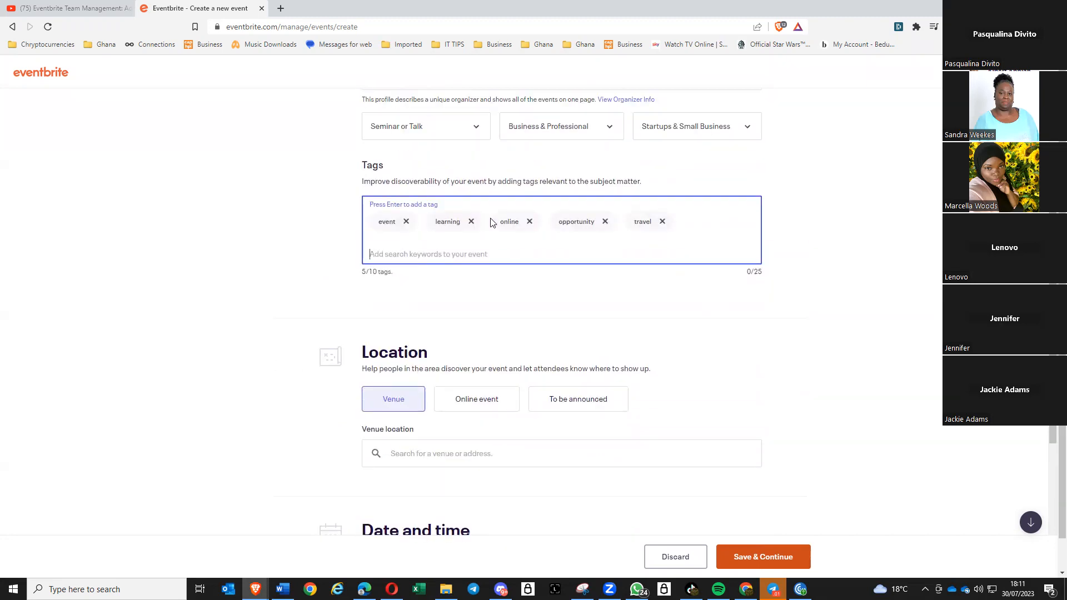
pyautogui.scroll(-2, 305, 300)
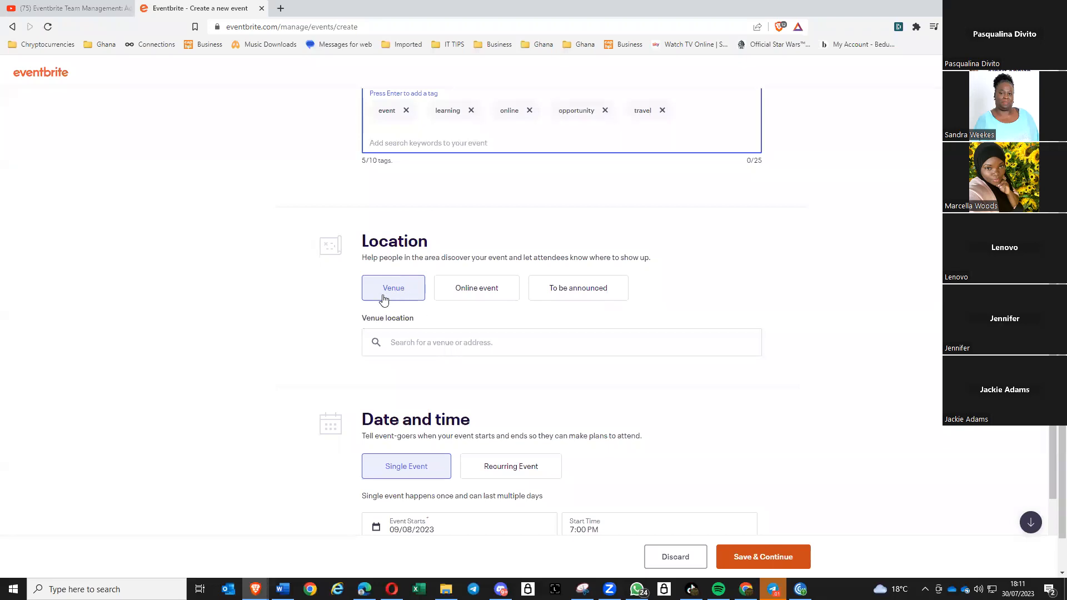
pyautogui.click(475, 290)
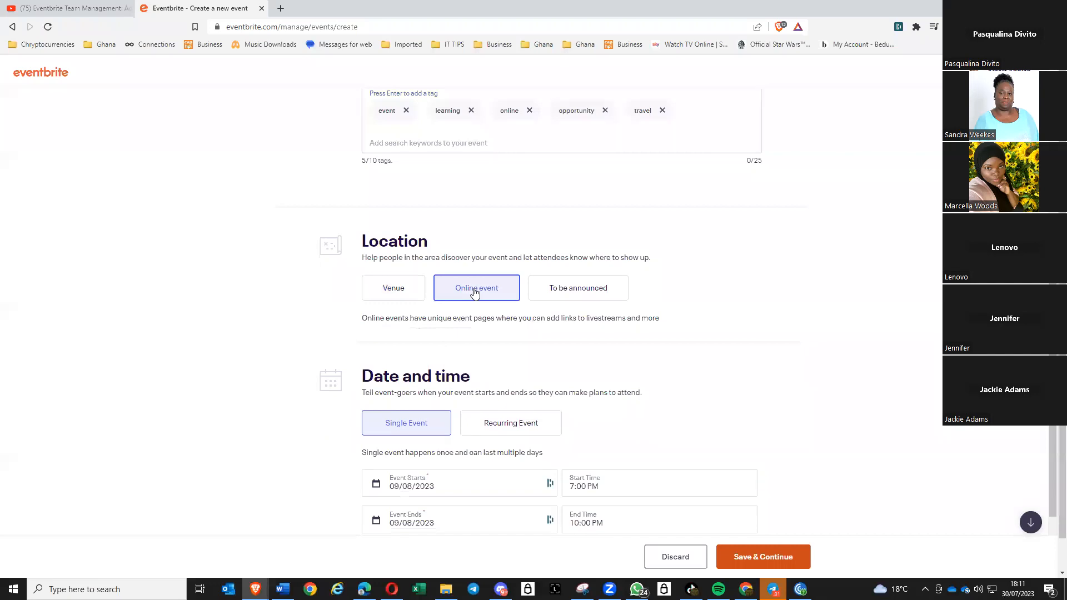
pyautogui.click(398, 295)
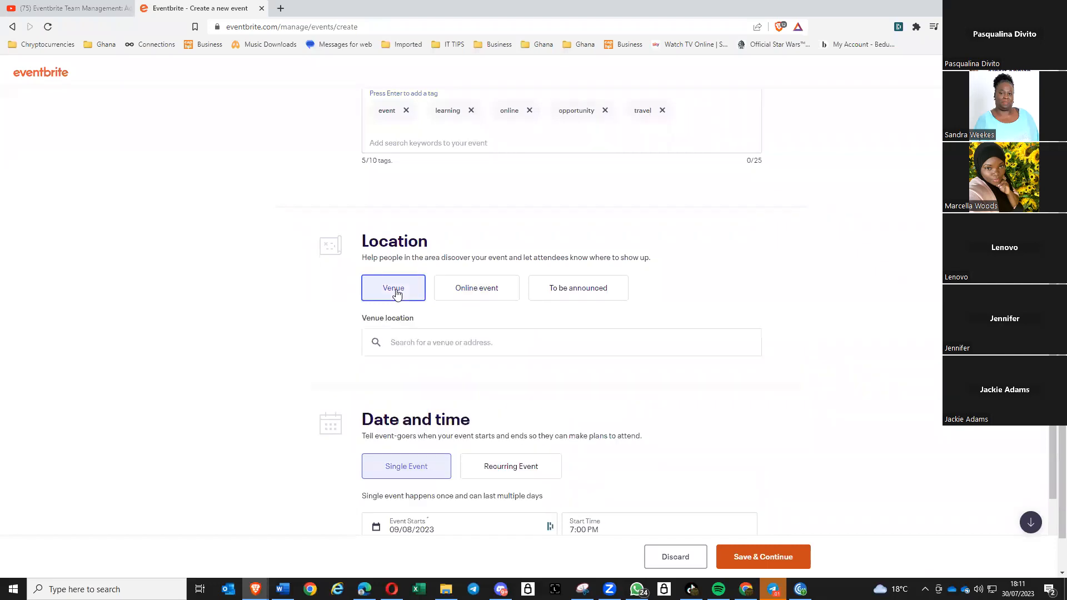
pyautogui.click(474, 288)
pyautogui.click(405, 289)
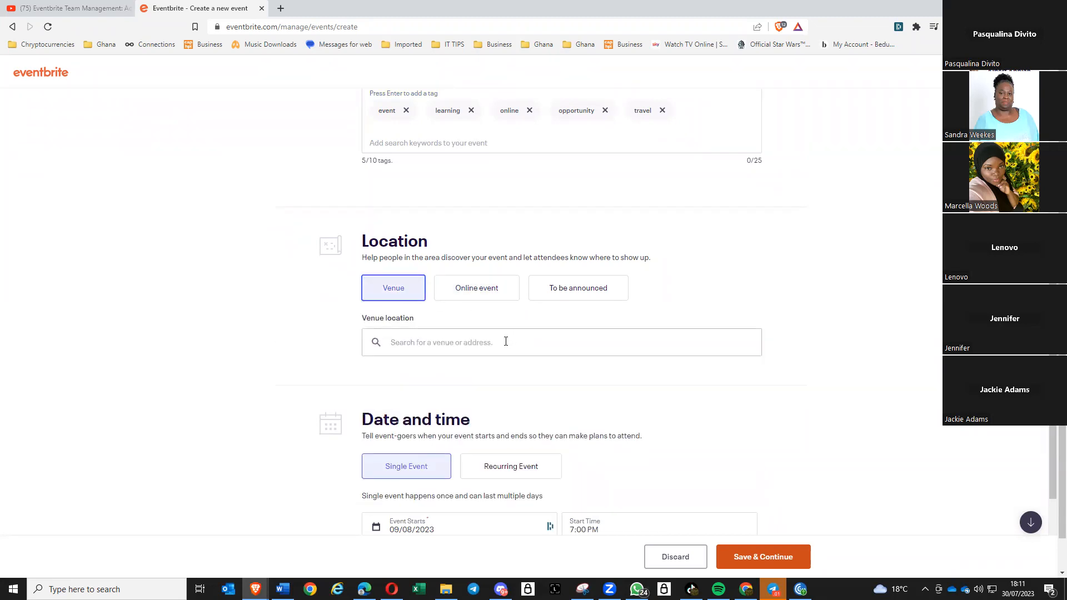
pyautogui.scroll(-3, 483, 405)
pyautogui.scroll(1, 486, 471)
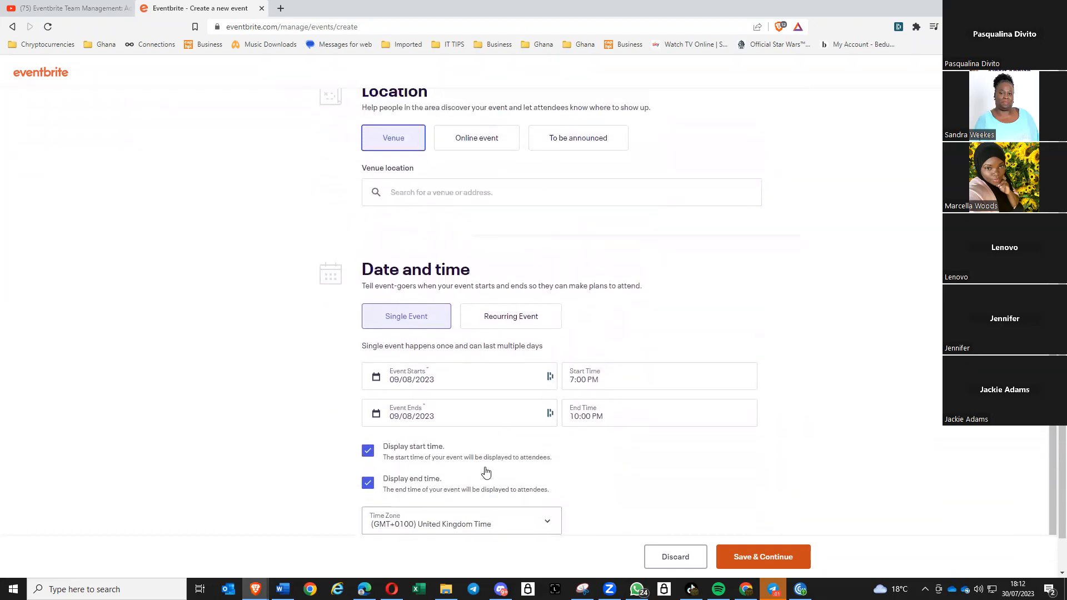
pyautogui.click(469, 143)
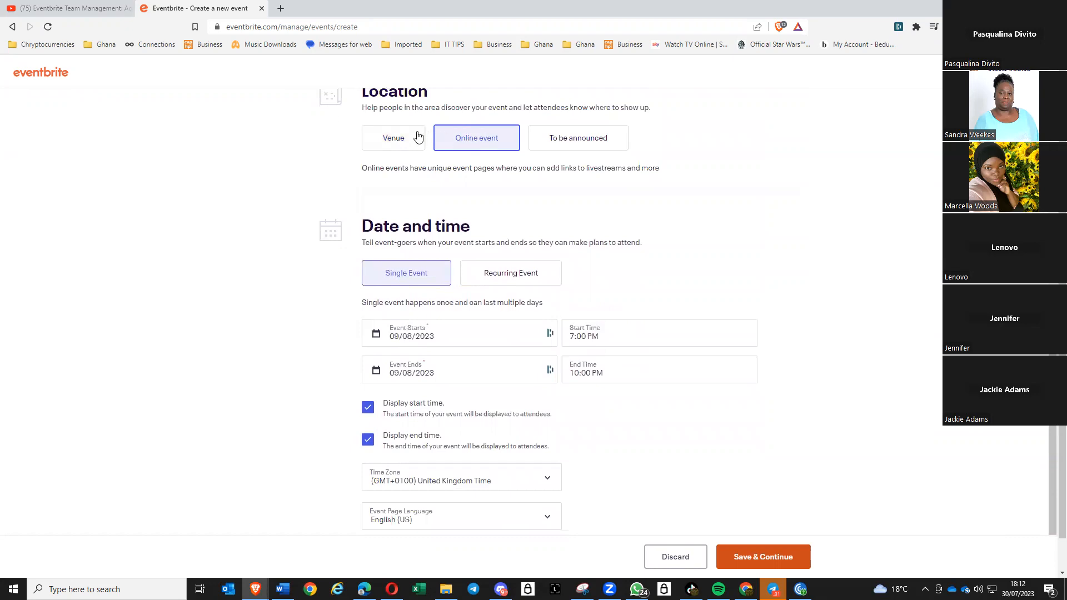
pyautogui.click(393, 140)
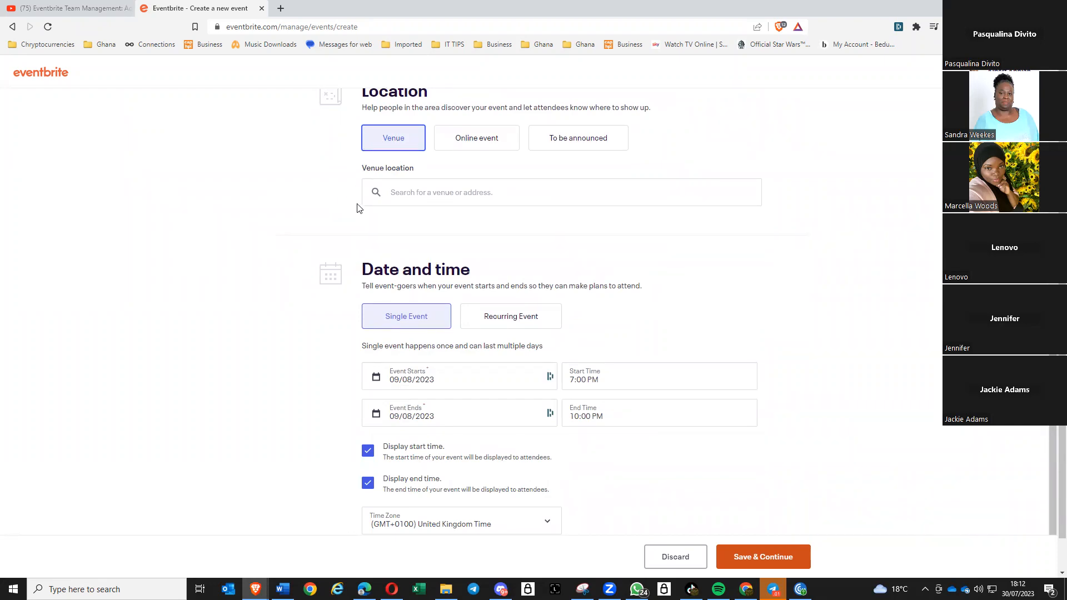
pyautogui.click(408, 197)
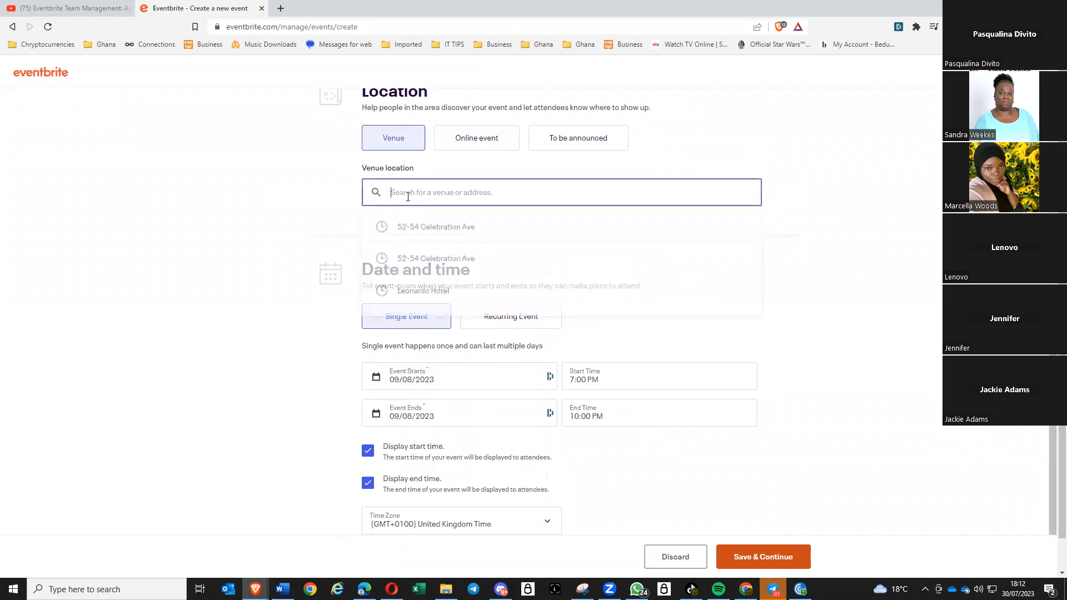
pyautogui.write('l')
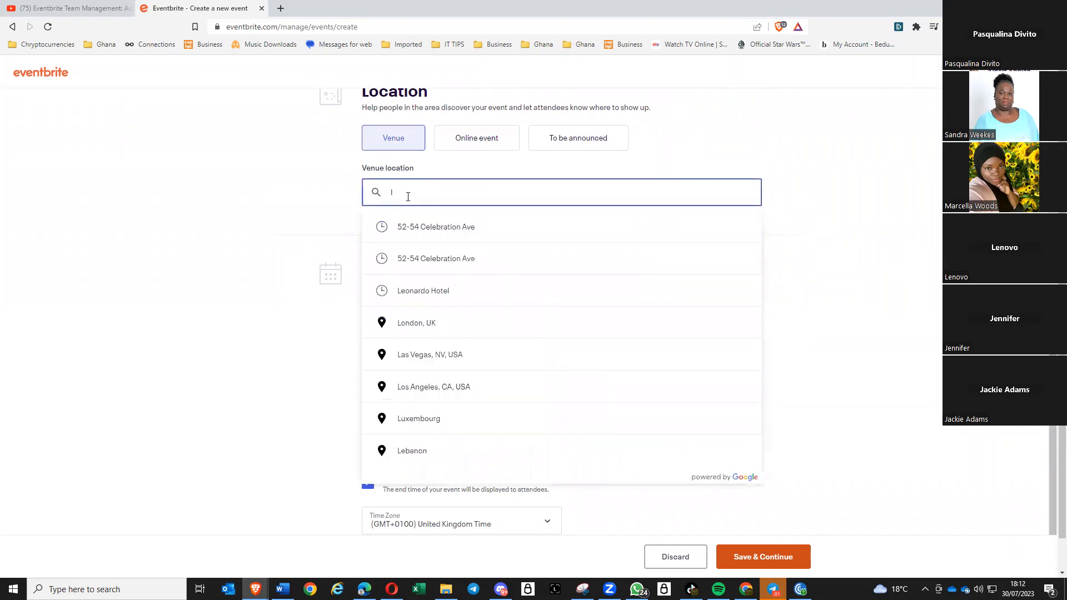
pyautogui.write('ondon, UK')
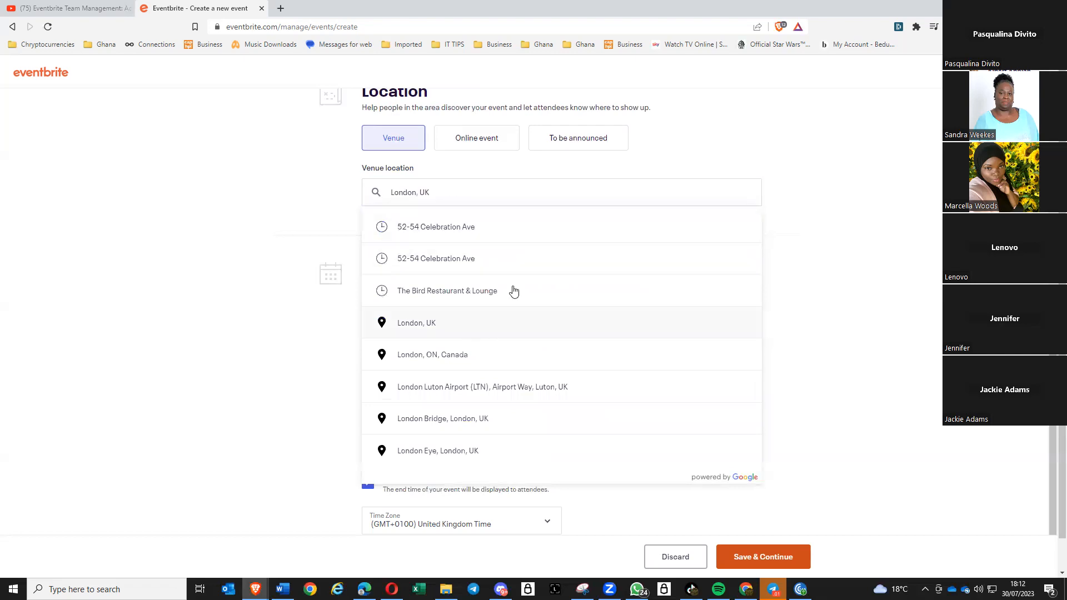
pyautogui.click(442, 232)
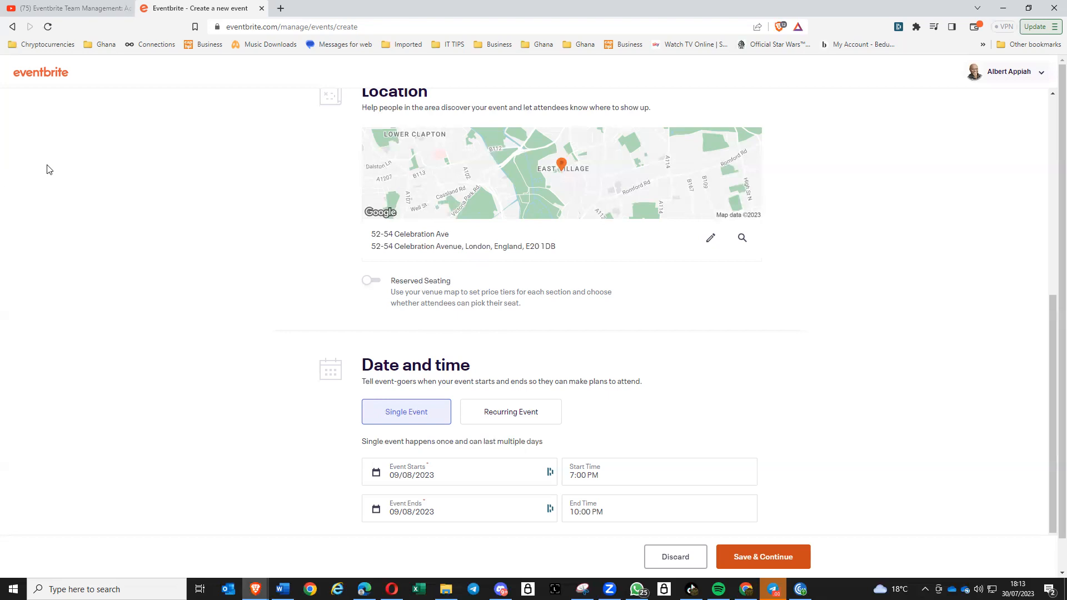
pyautogui.scroll(2, 328, 300)
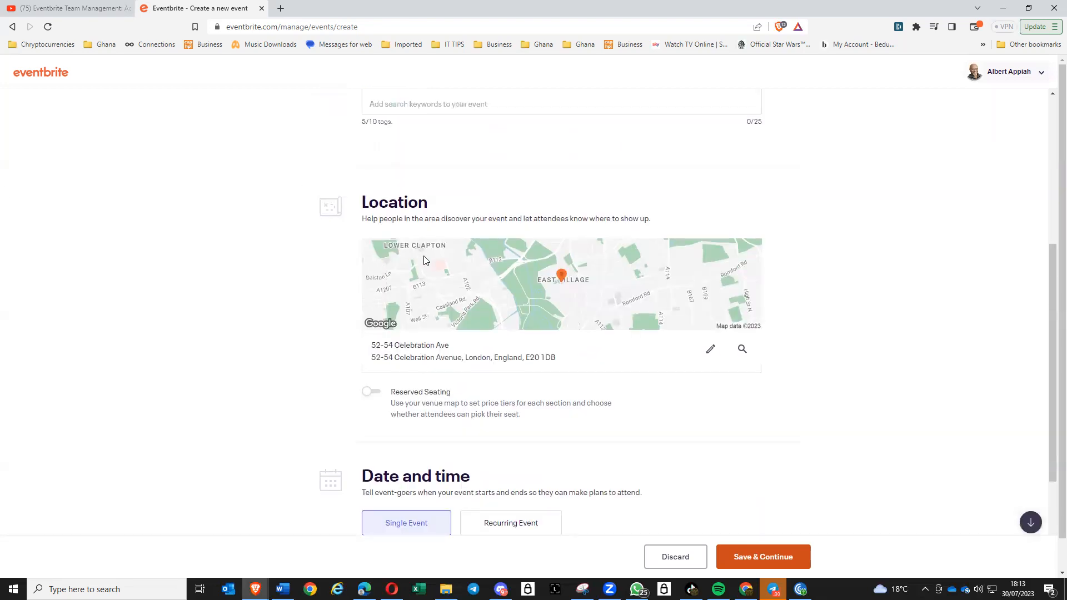
pyautogui.scroll(3, 833, 355)
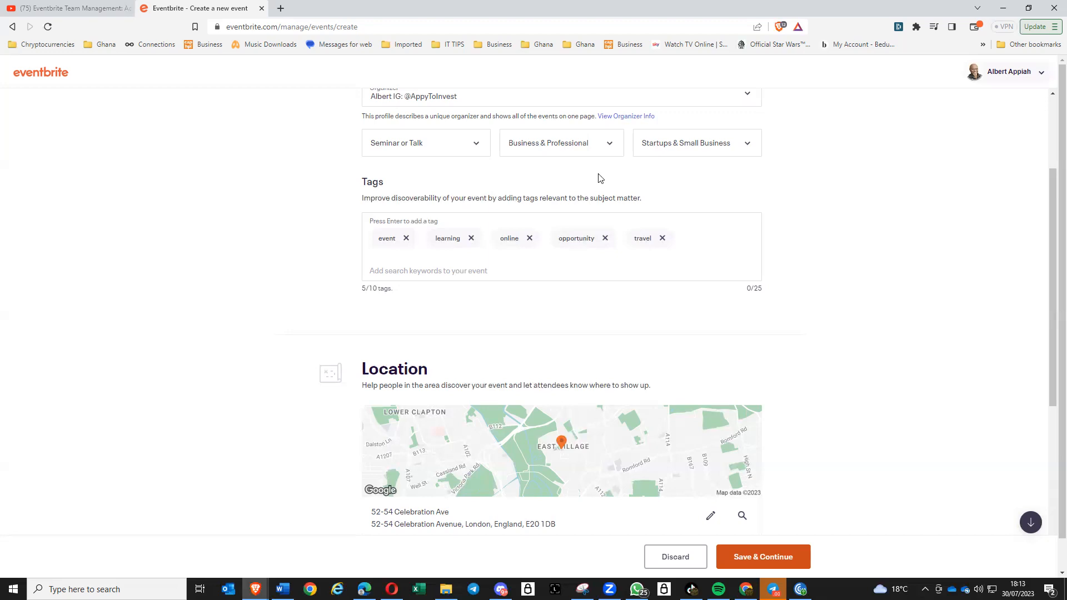
pyautogui.scroll(-1, 814, 384)
pyautogui.scroll(1, 823, 372)
pyautogui.scroll(1, 823, 371)
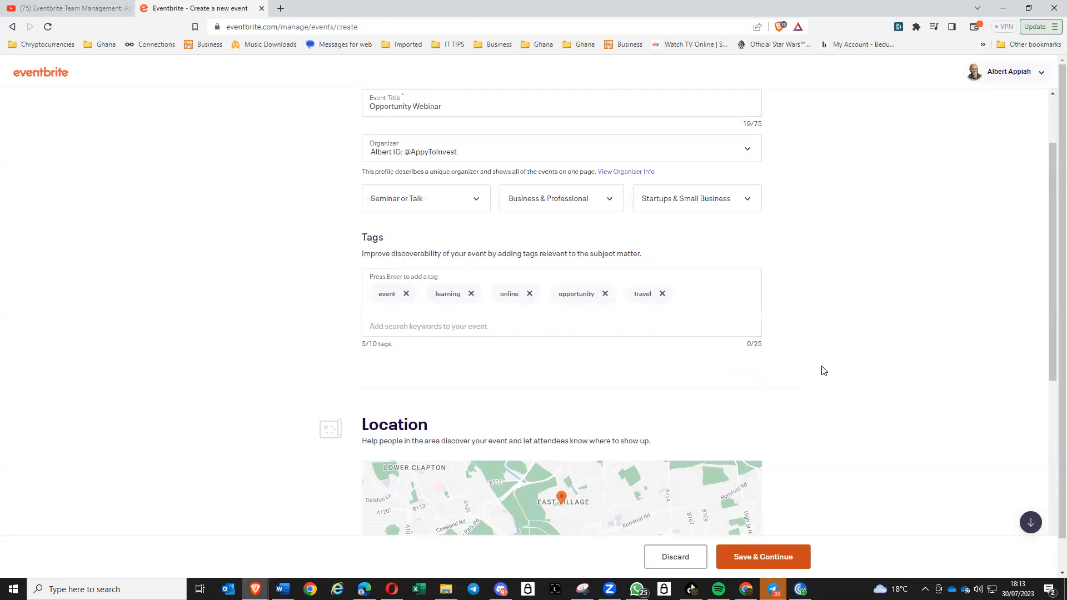
pyautogui.scroll(2, 722, 289)
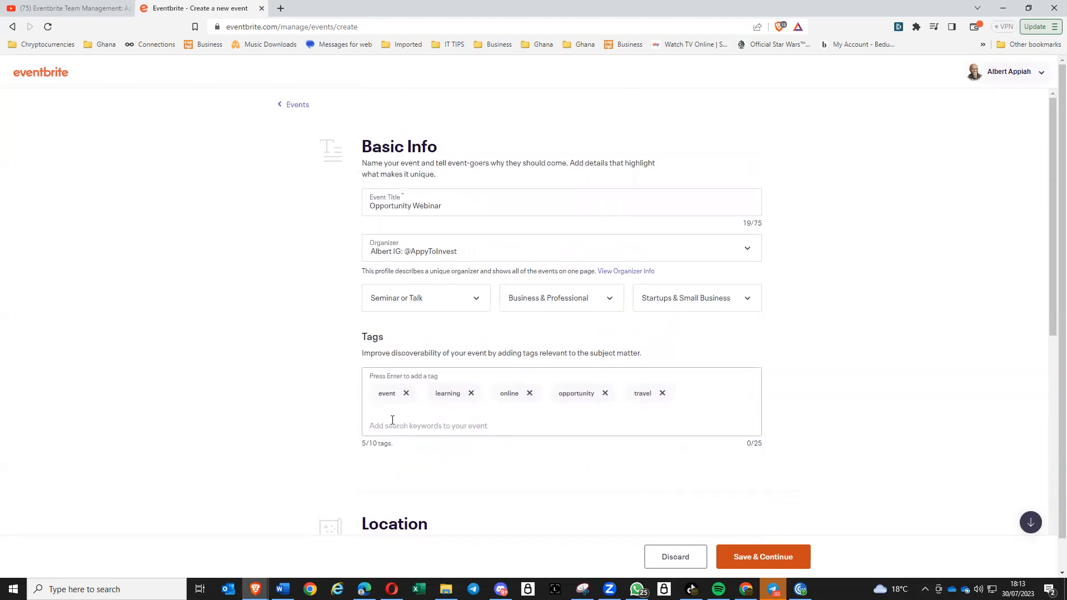
pyautogui.scroll(-7, 421, 387)
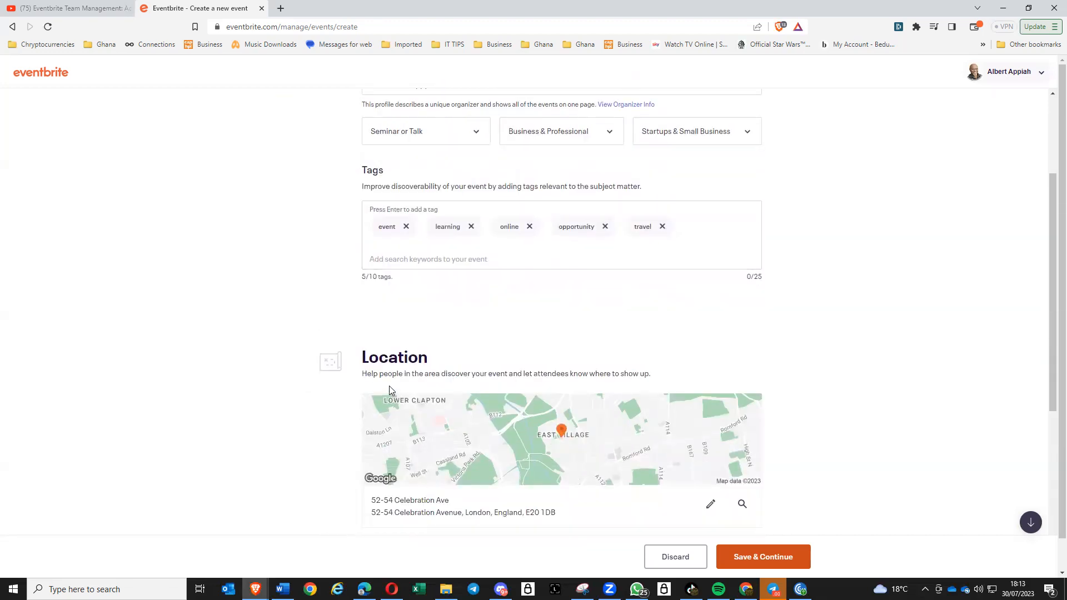
pyautogui.scroll(-2, 395, 384)
pyautogui.scroll(9, 394, 355)
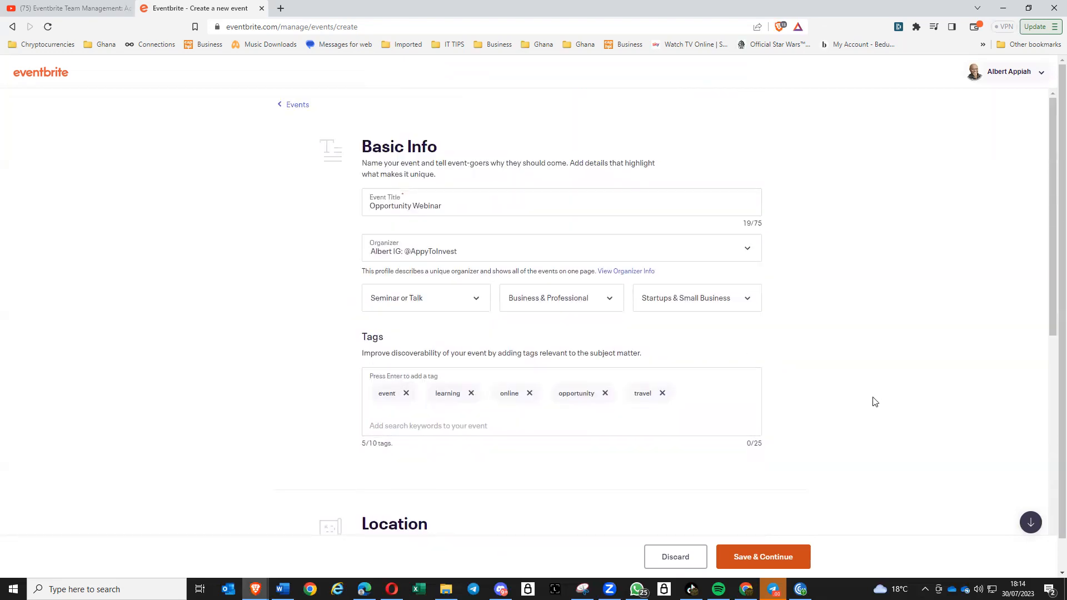
pyautogui.scroll(-1, 869, 396)
pyautogui.scroll(1, 868, 397)
pyautogui.scroll(-4, 868, 397)
pyautogui.scroll(4, 868, 397)
pyautogui.scroll(-4, 865, 396)
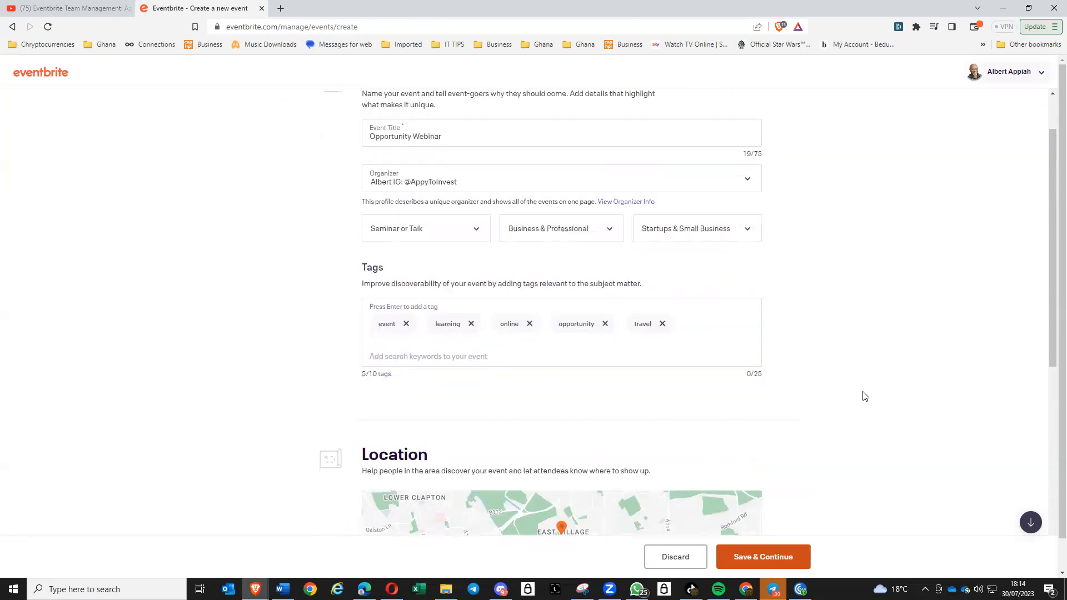
pyautogui.scroll(4, 865, 396)
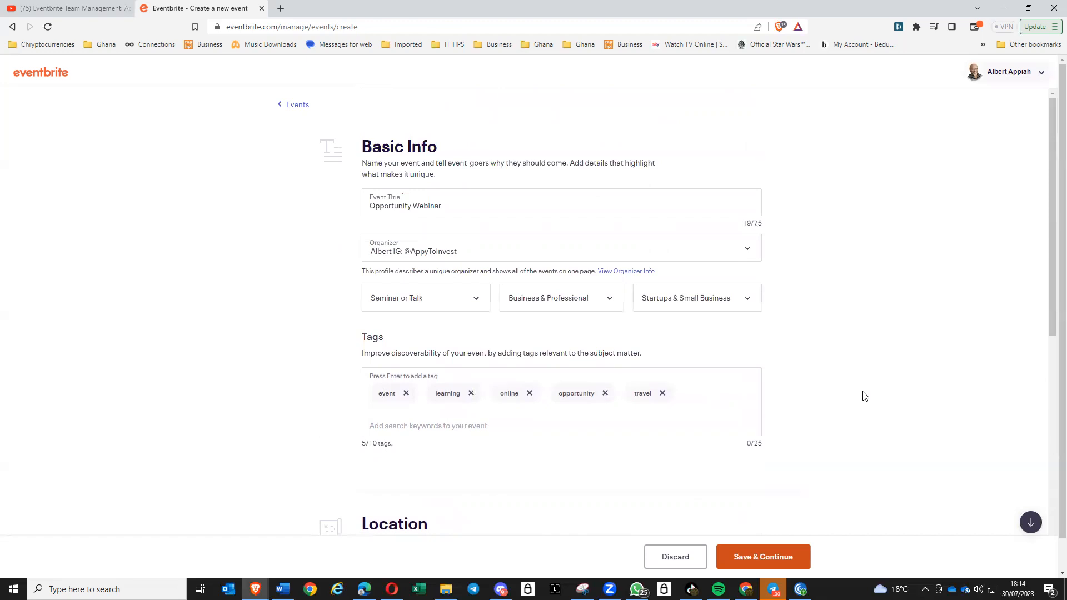
pyautogui.scroll(-4, 469, 445)
pyautogui.scroll(4, 438, 405)
pyautogui.scroll(-2, 419, 348)
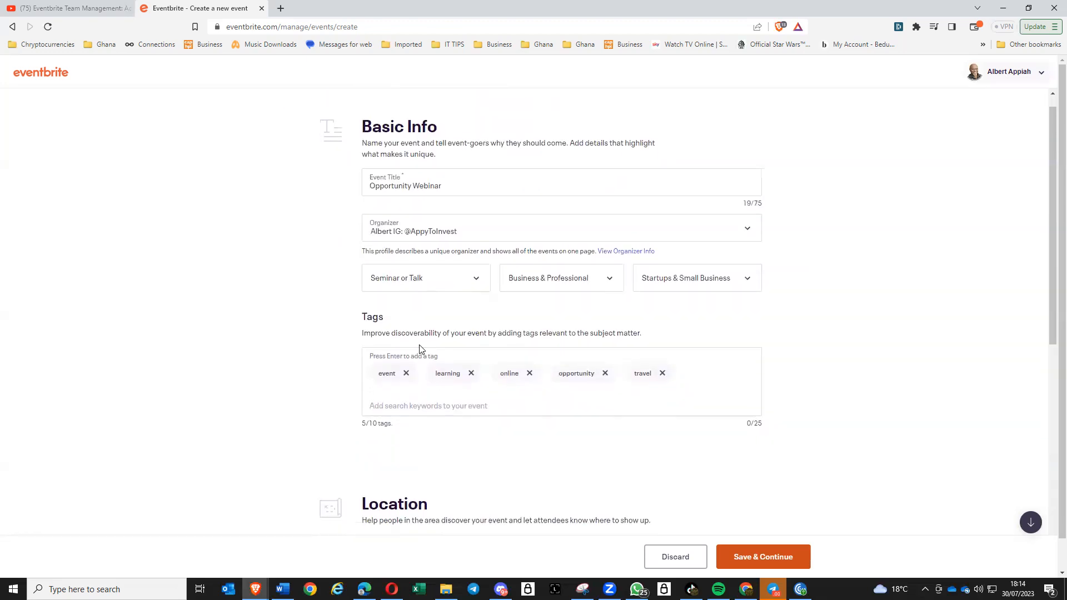
pyautogui.scroll(-1, 420, 355)
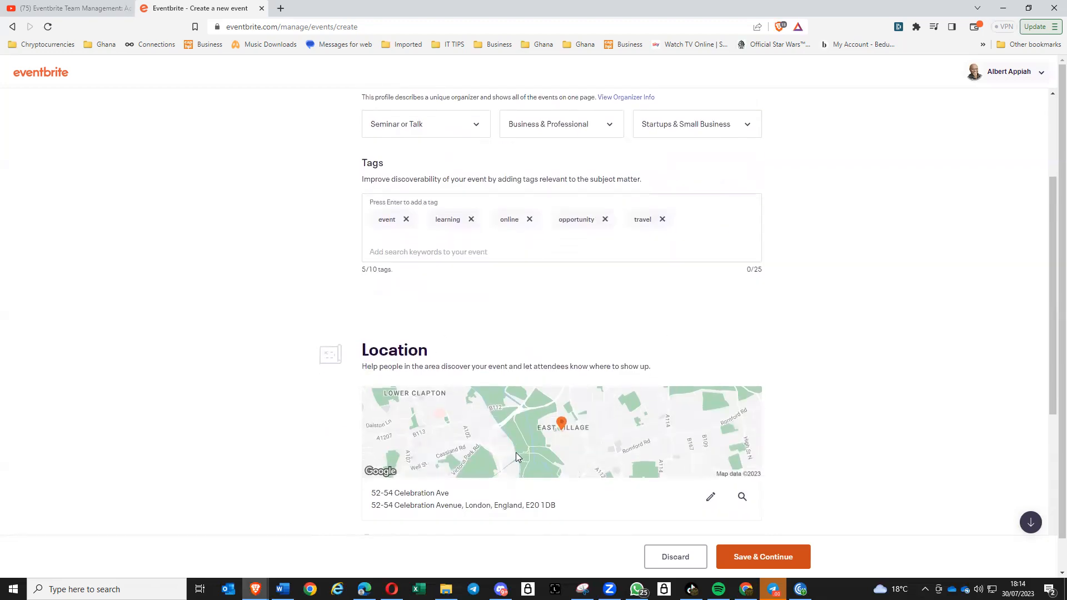
pyautogui.scroll(-2, 567, 425)
pyautogui.scroll(-2, 573, 451)
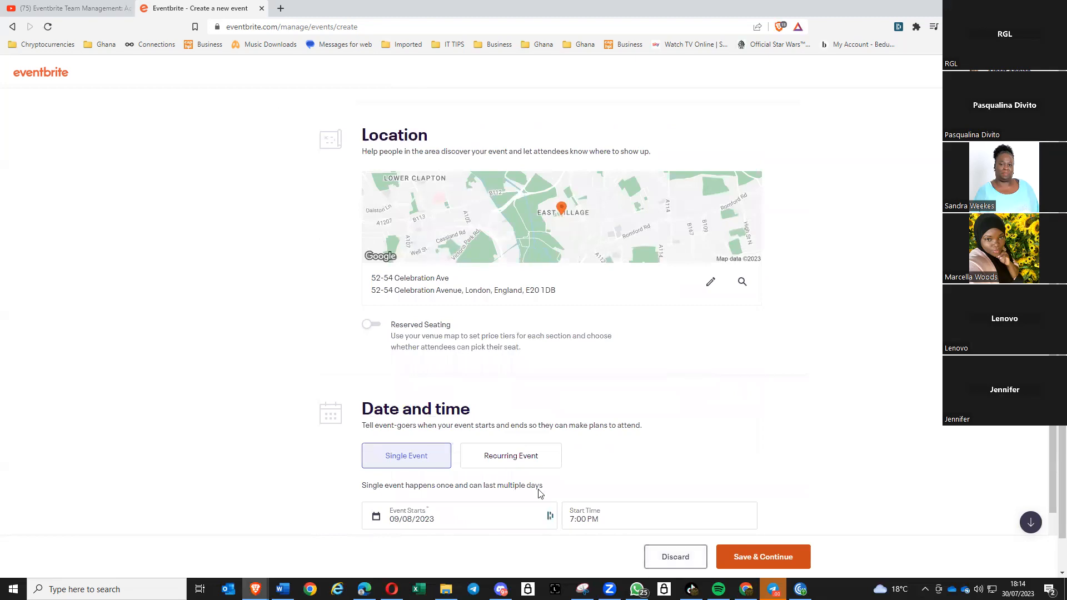
# - Discard the entered details and switch the location to Online event
pyautogui.click(680, 558)
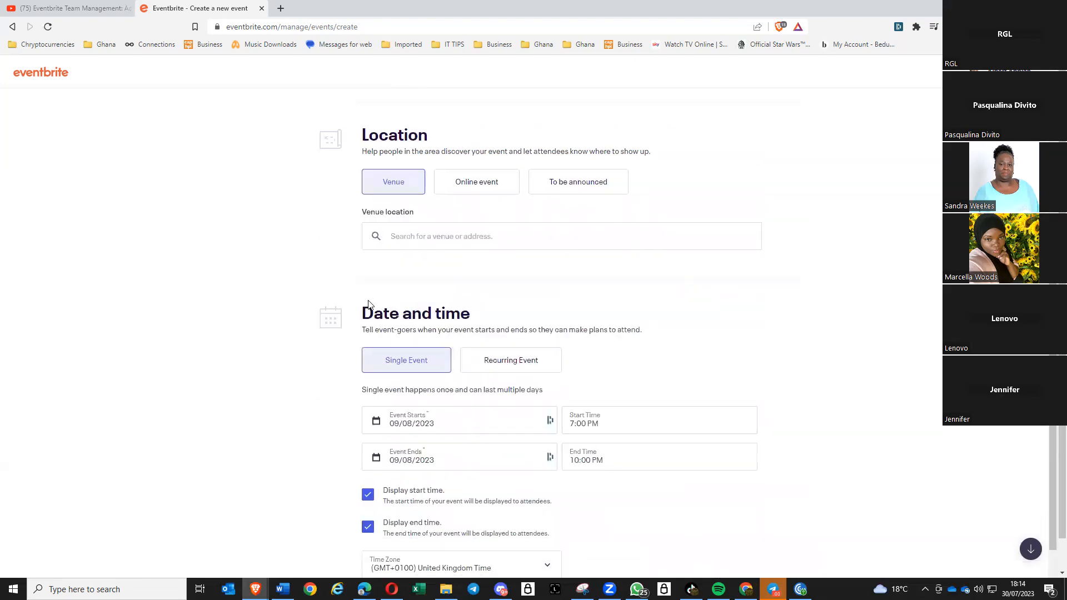
pyautogui.scroll(-2, 369, 308)
pyautogui.scroll(5, 369, 308)
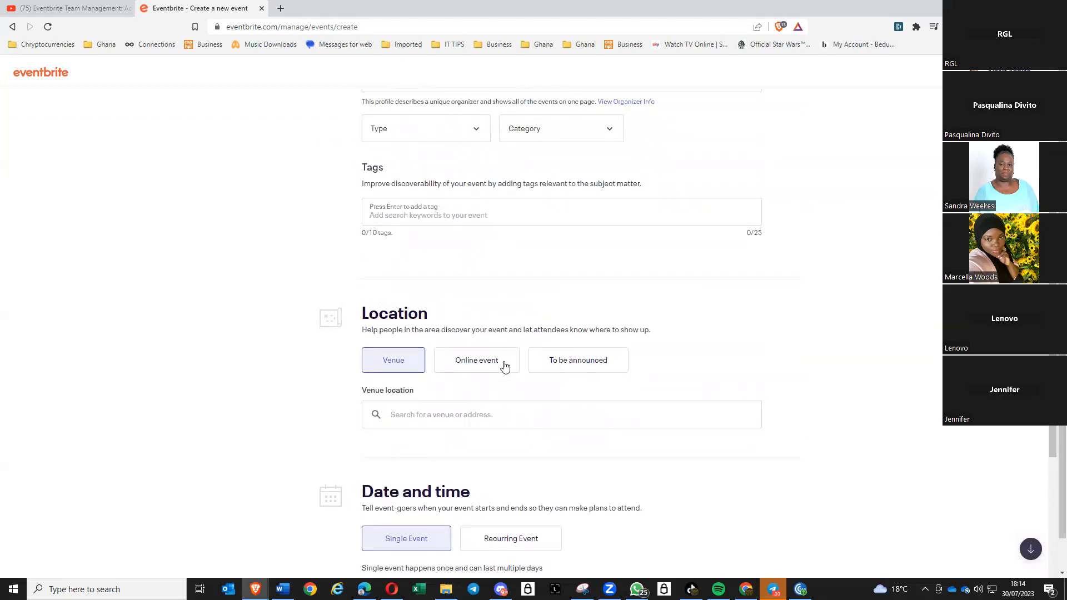
pyautogui.click(473, 364)
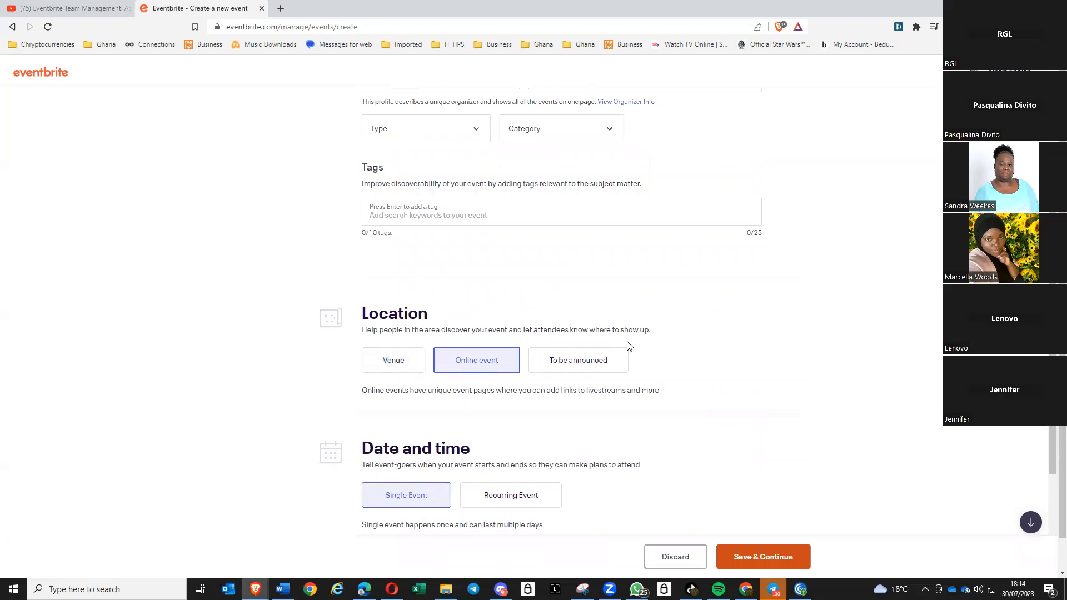
pyautogui.scroll(-2, 627, 346)
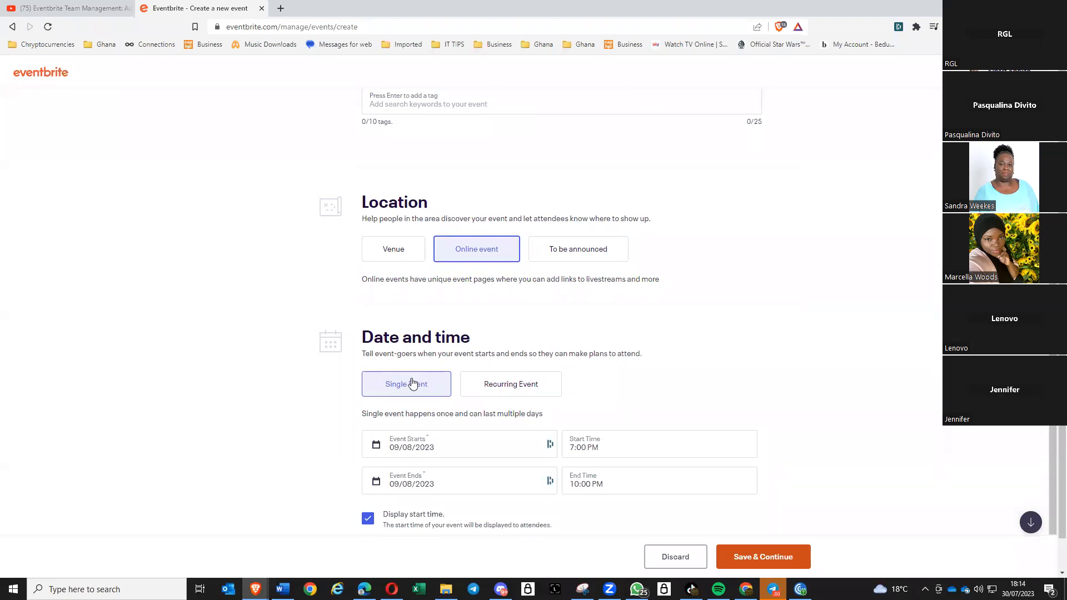
# - Set the event date to 9 August 2023 and the end time to 8:30 PM
pyautogui.click(468, 446)
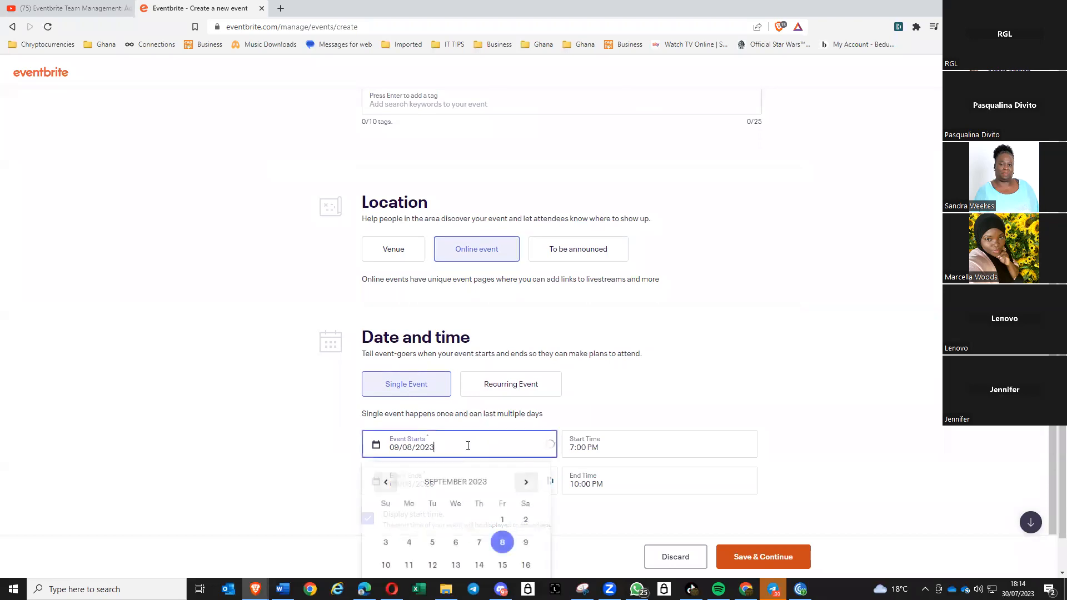
pyautogui.scroll(-3, 619, 431)
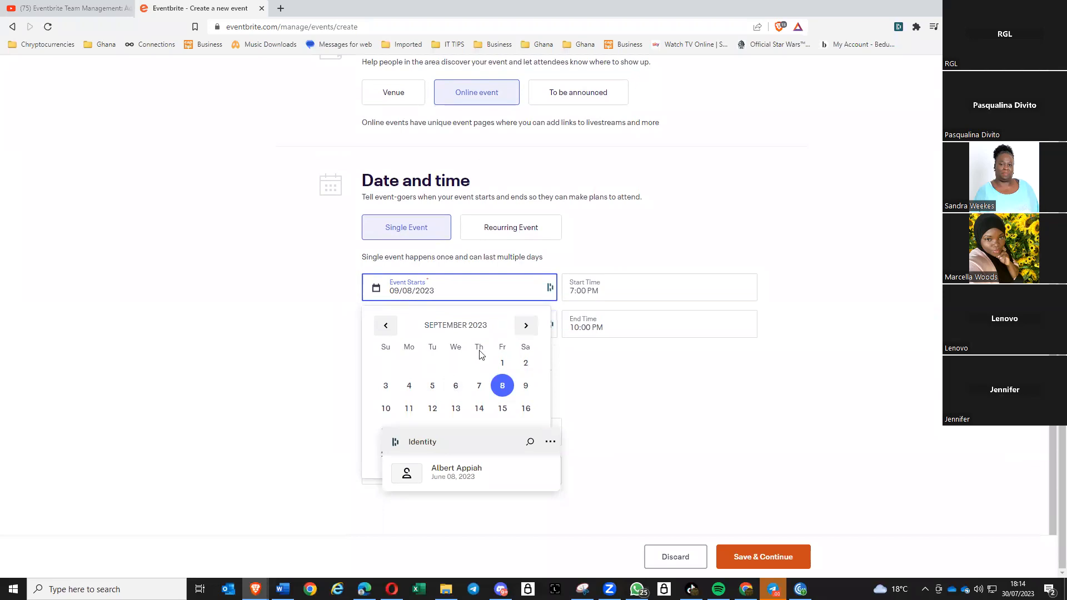
pyautogui.click(386, 325)
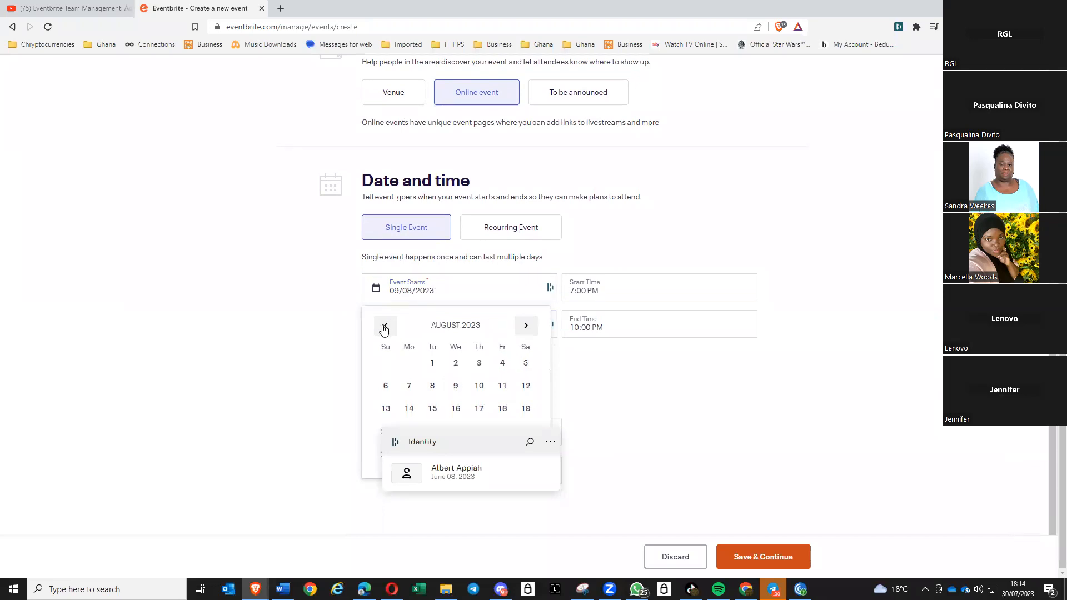
pyautogui.click(456, 388)
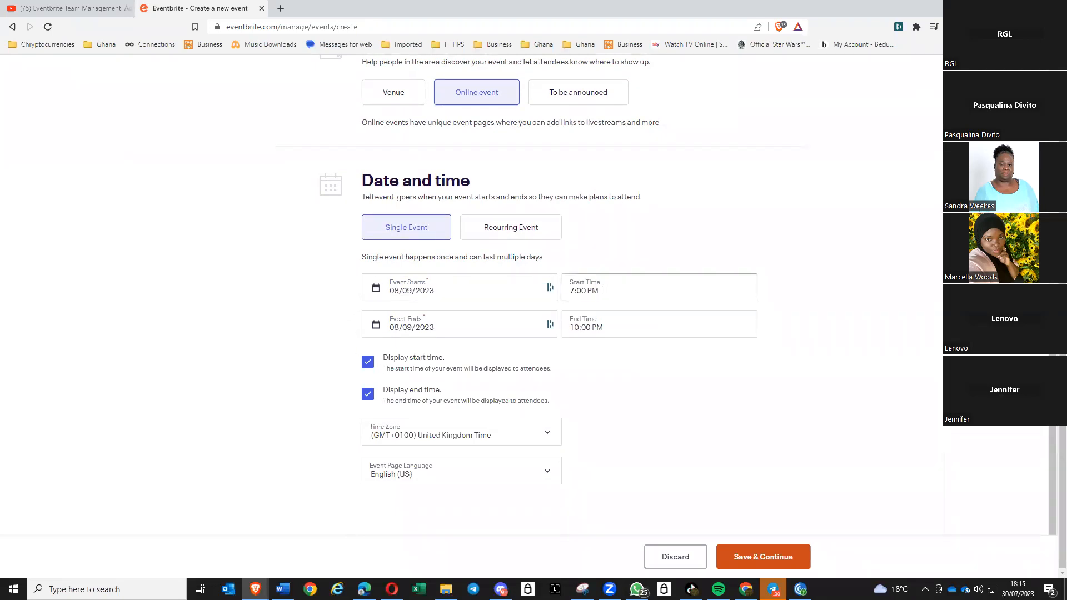
pyautogui.click(611, 328)
pyautogui.scroll(2, 640, 384)
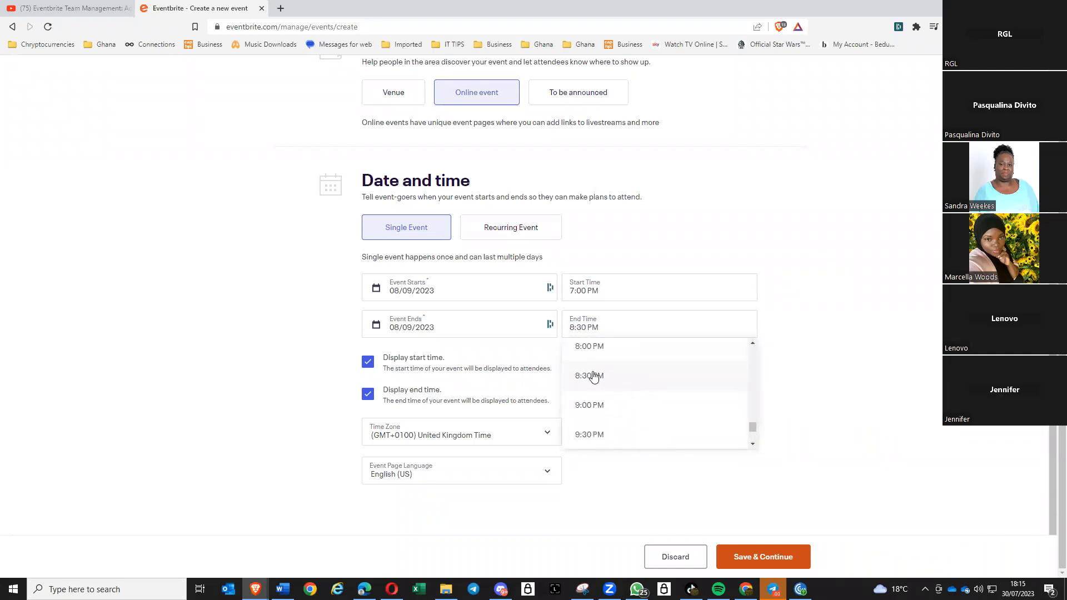
pyautogui.click(590, 377)
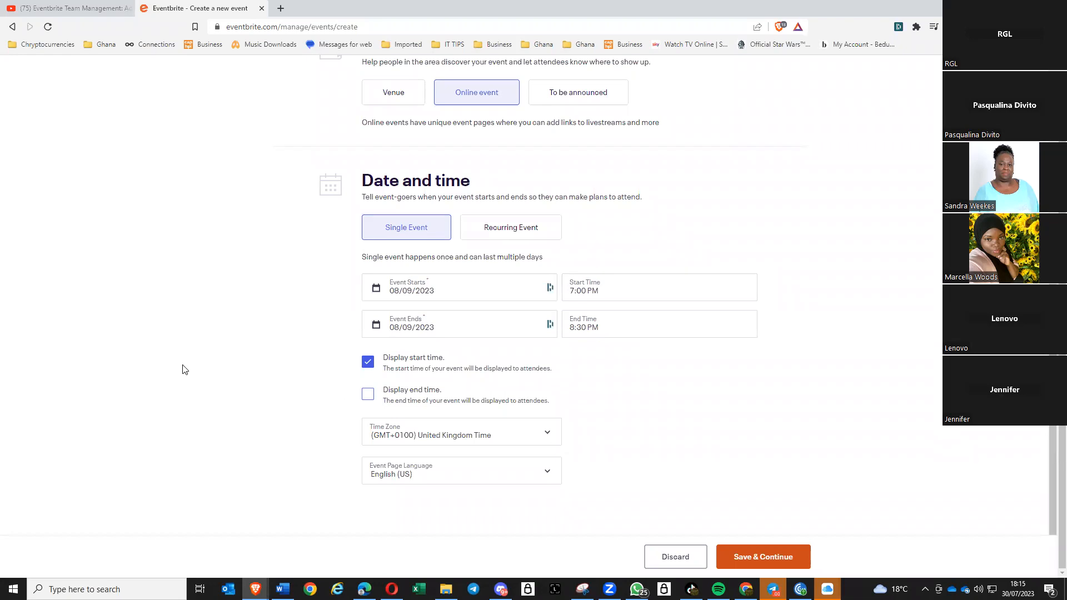
# - Set the event page language to English (UK) and try saving the event
pyautogui.click(550, 474)
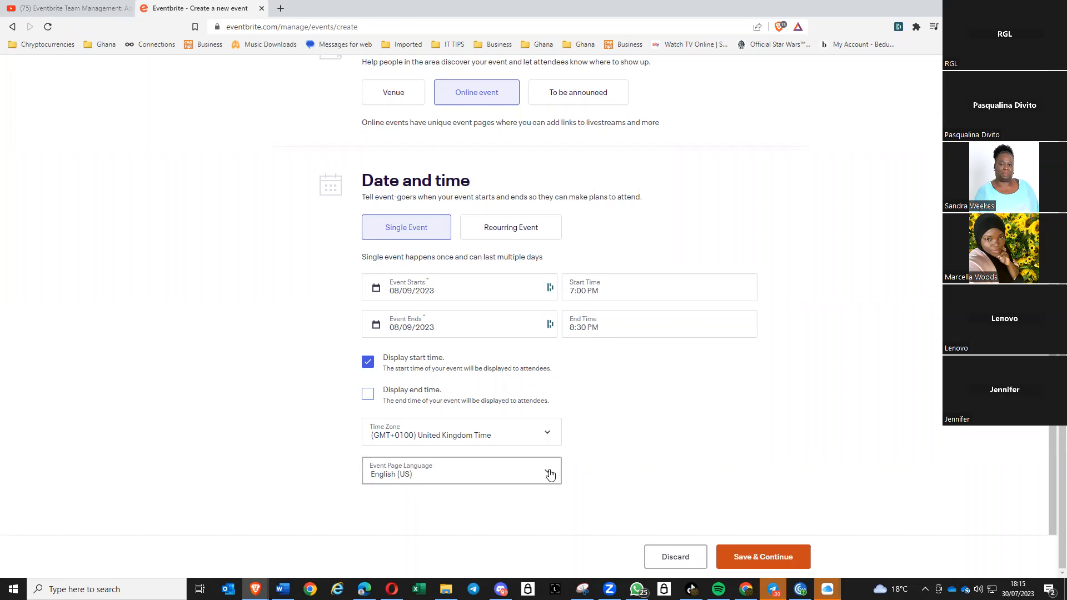
pyautogui.click(416, 309)
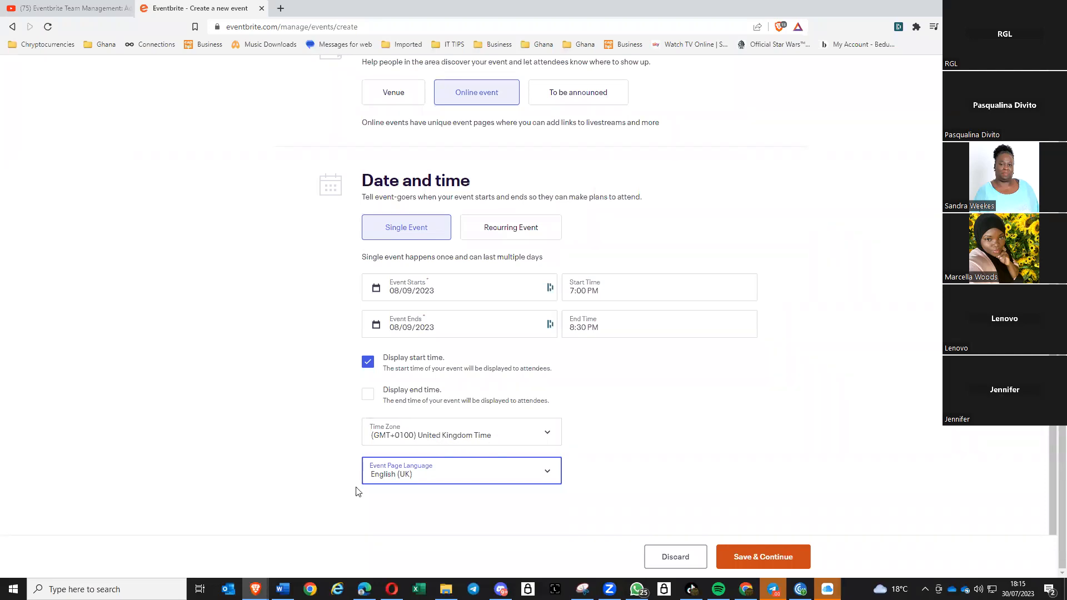
pyautogui.click(297, 450)
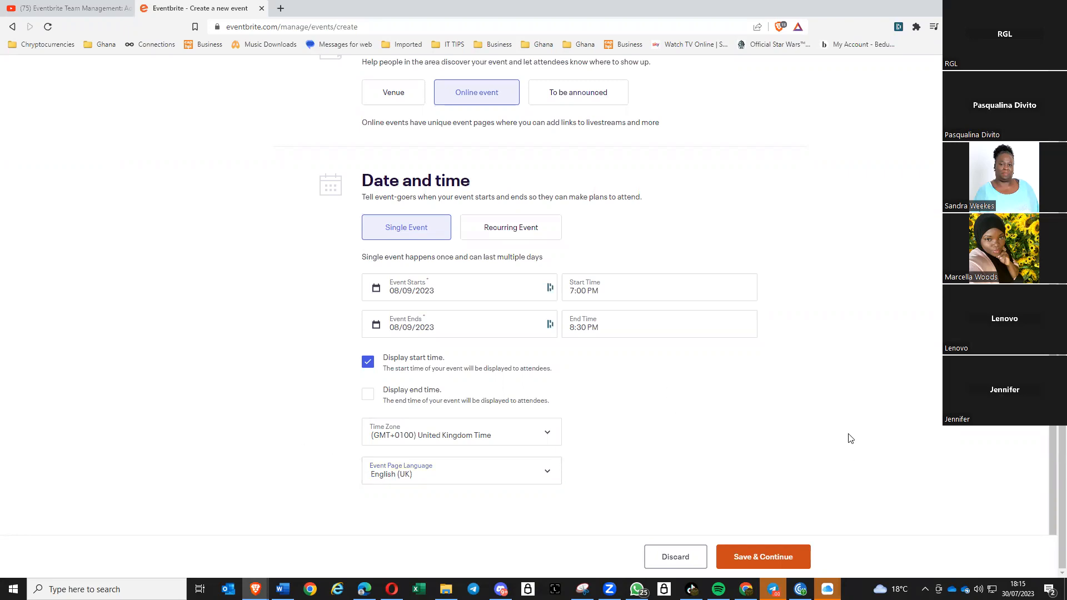
pyautogui.click(765, 558)
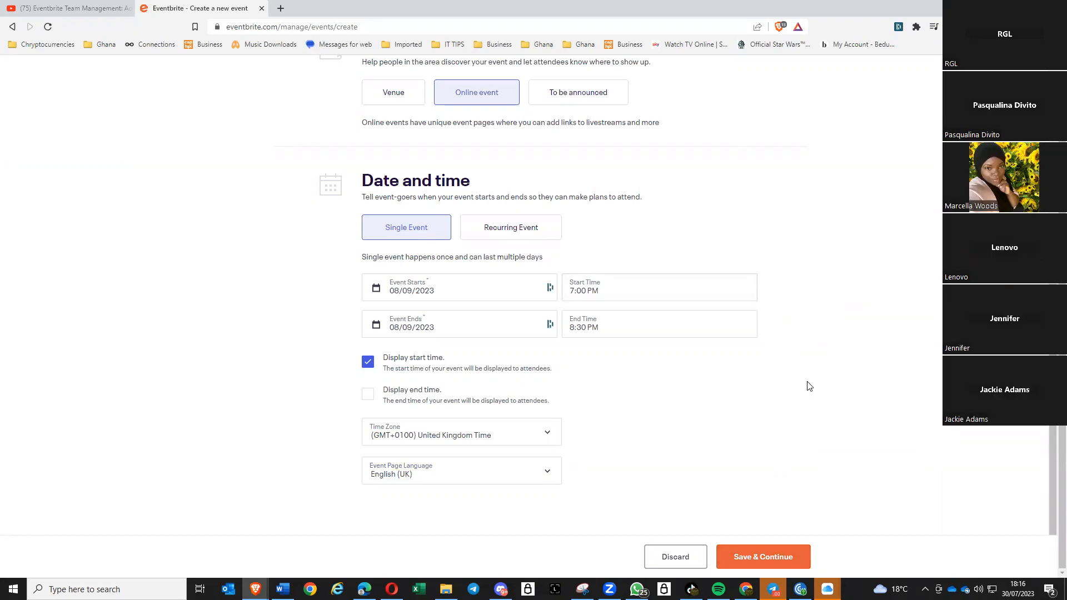
# - Fill in the missing 'Opportunity Webinar' title and save the Basic Info
pyautogui.scroll(3, 806, 382)
pyautogui.scroll(-3, 806, 384)
pyautogui.scroll(7, 784, 493)
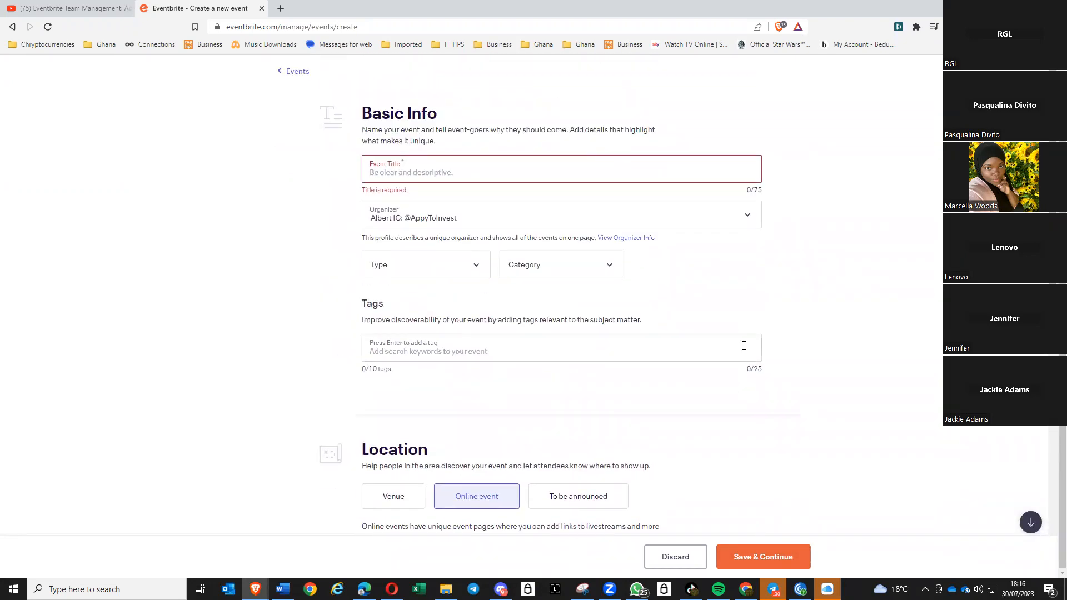
pyautogui.click(457, 172)
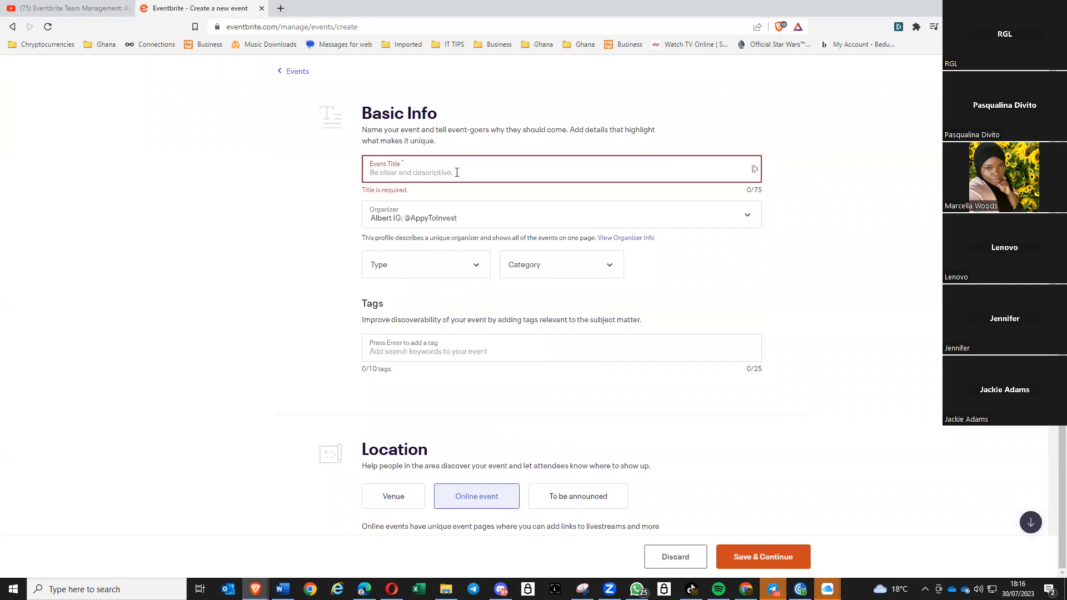
pyautogui.write('Opportunity Webinar')
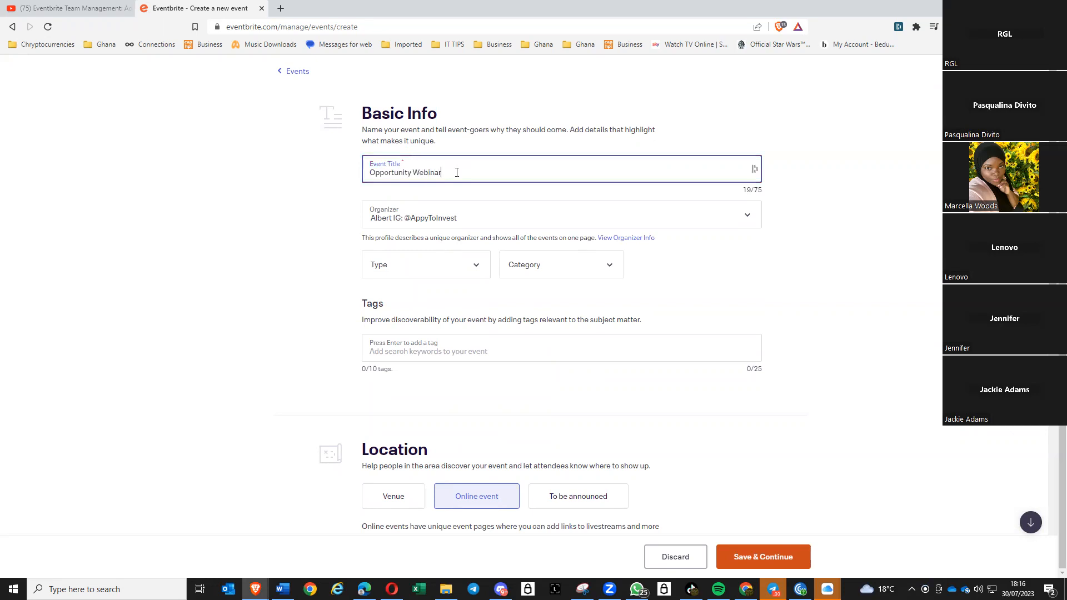
pyautogui.scroll(-3, 667, 473)
pyautogui.click(756, 556)
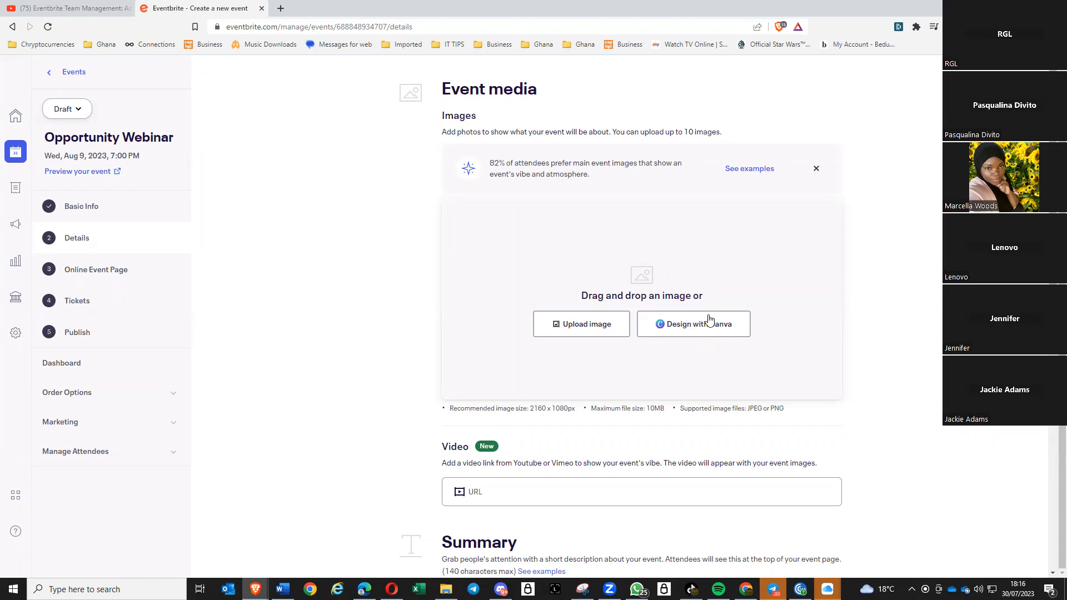
pyautogui.click(694, 331)
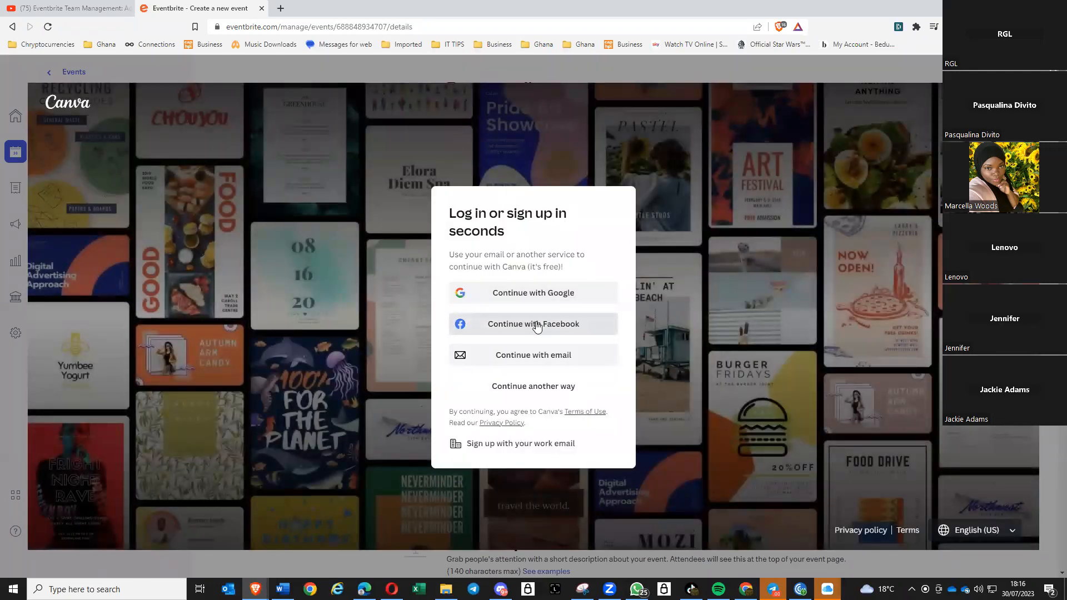
pyautogui.click(538, 295)
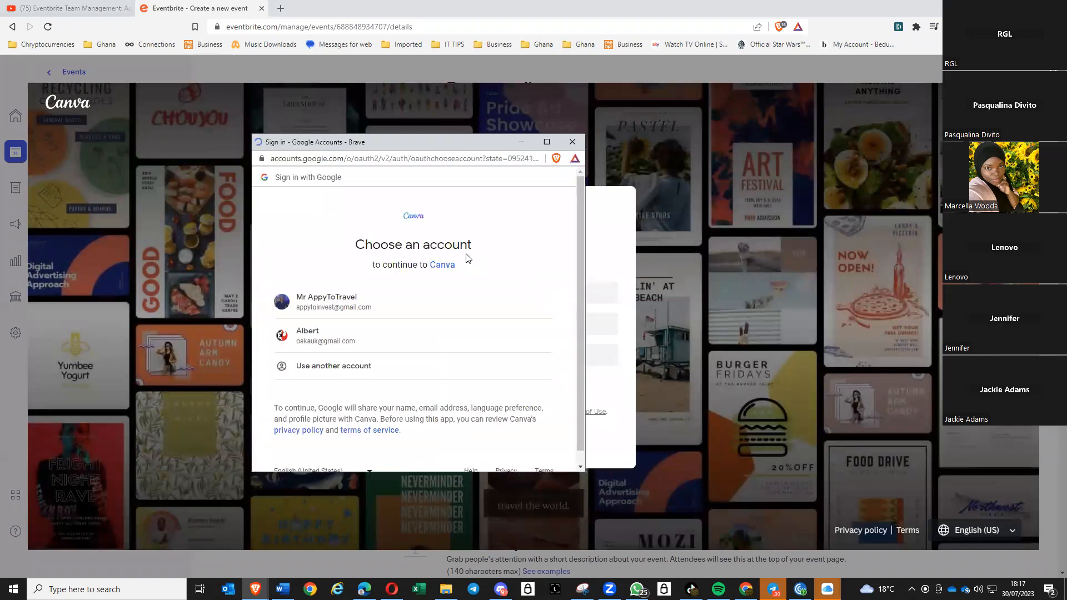
pyautogui.click(323, 305)
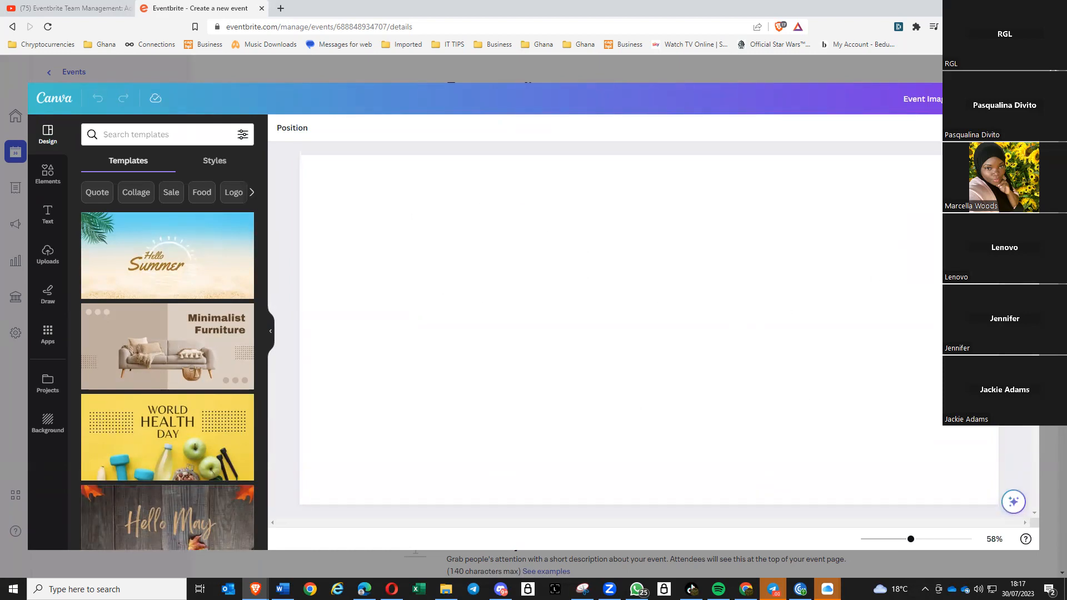
pyautogui.click(1054, 69)
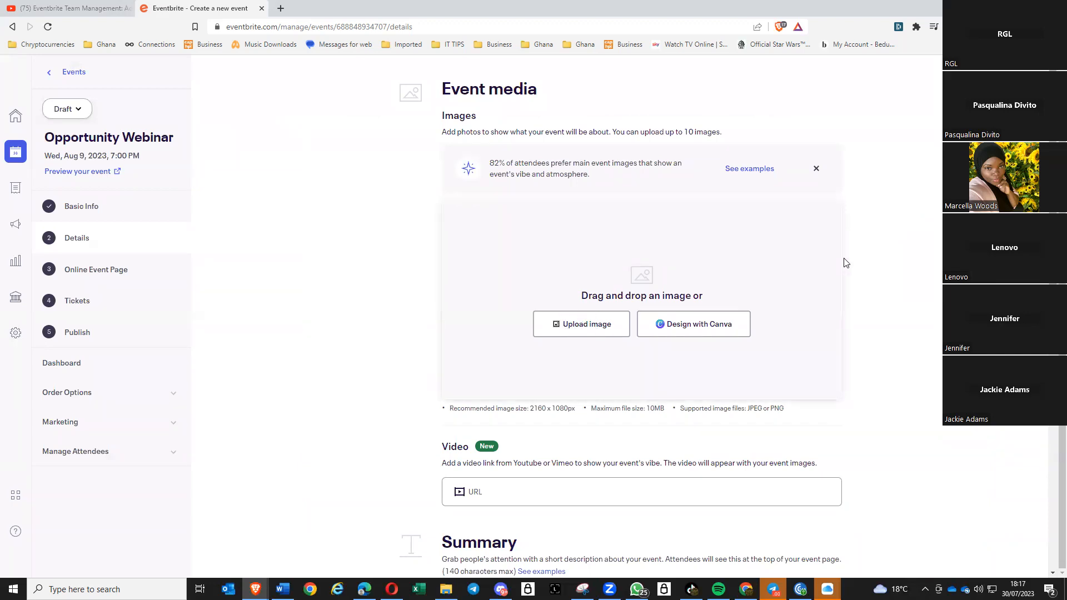
# - Enter 'Webinar' as the event summary and select it for copying
pyautogui.scroll(-3, 929, 294)
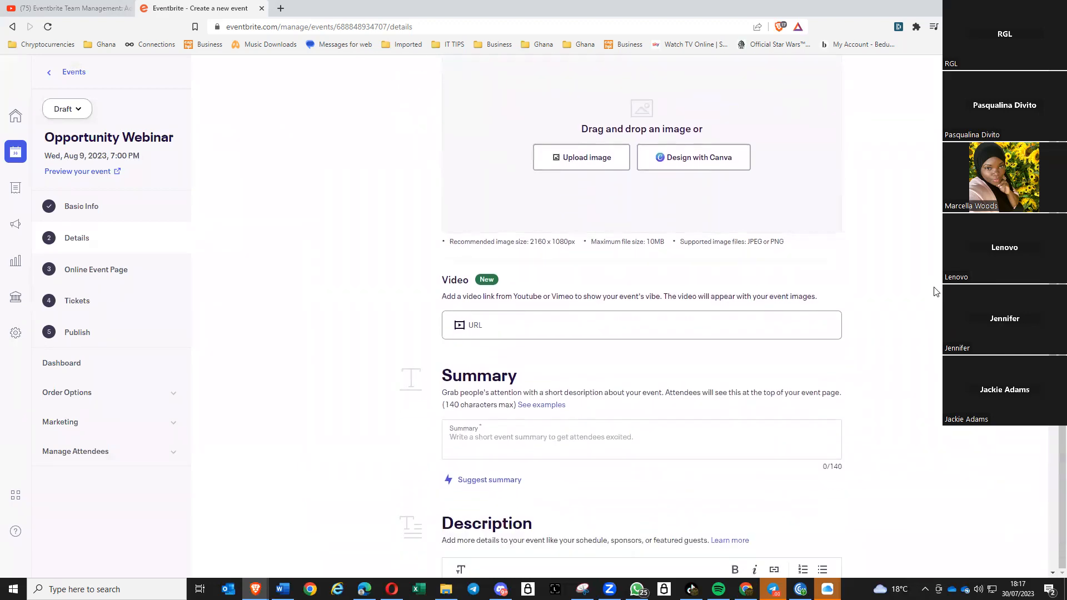
pyautogui.click(604, 328)
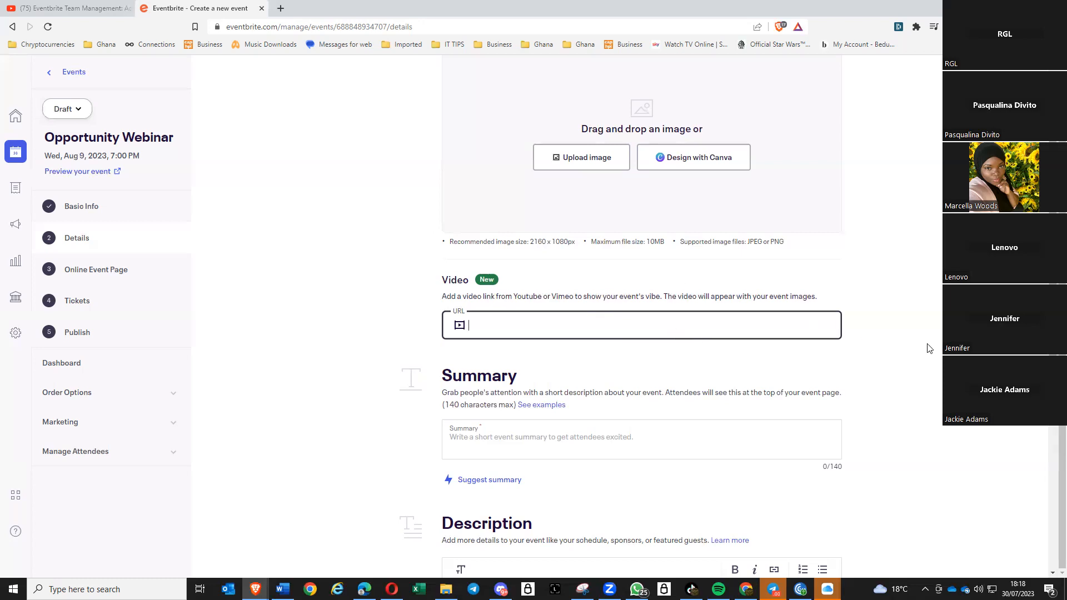
pyautogui.scroll(-1, 927, 344)
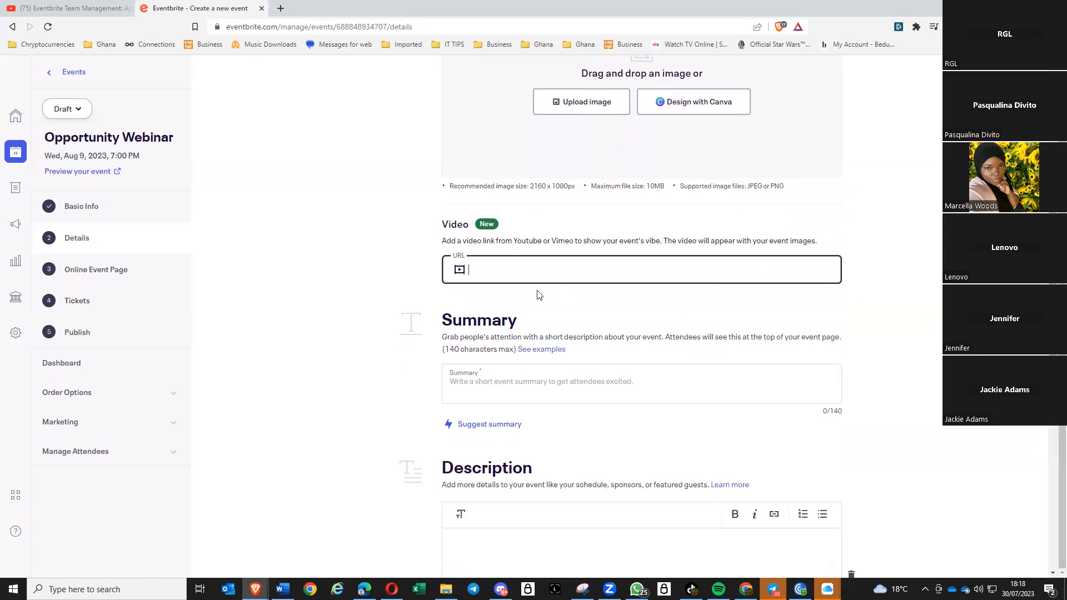
pyautogui.click(524, 386)
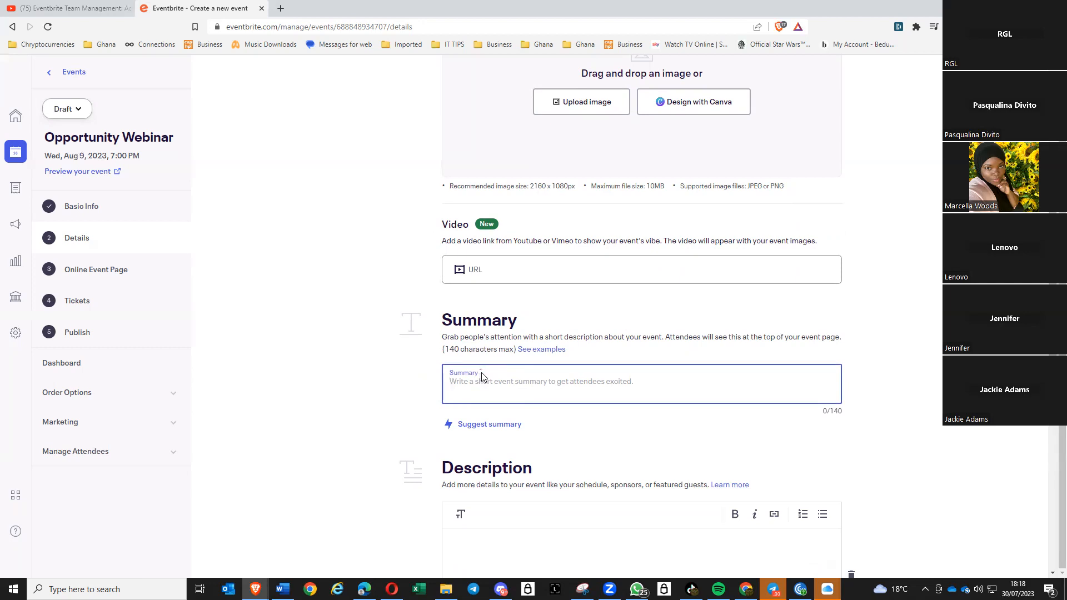
pyautogui.scroll(-1, 489, 379)
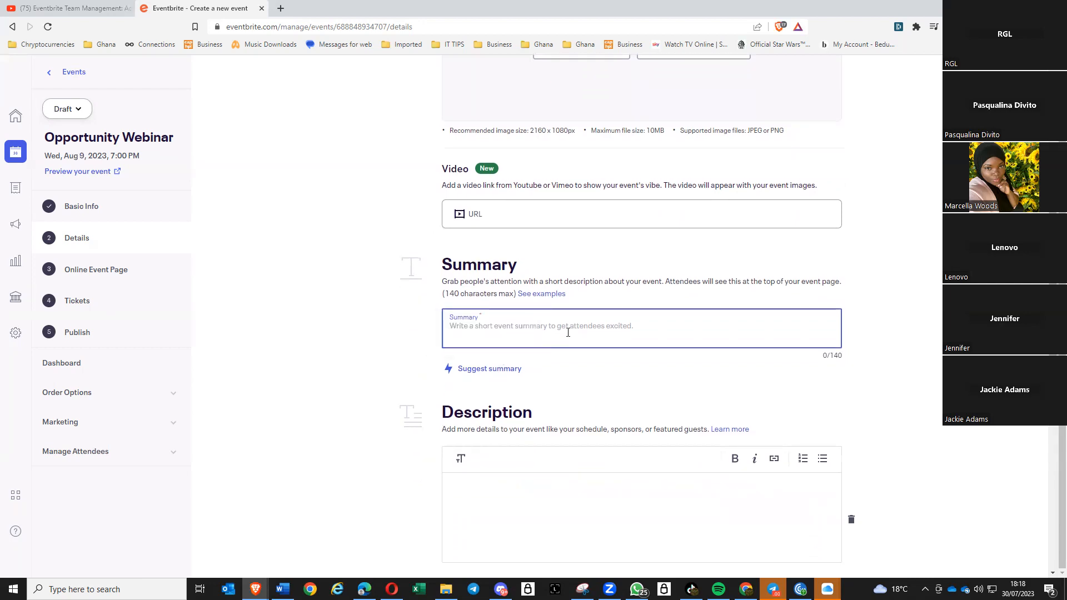
pyautogui.write('oi00909')
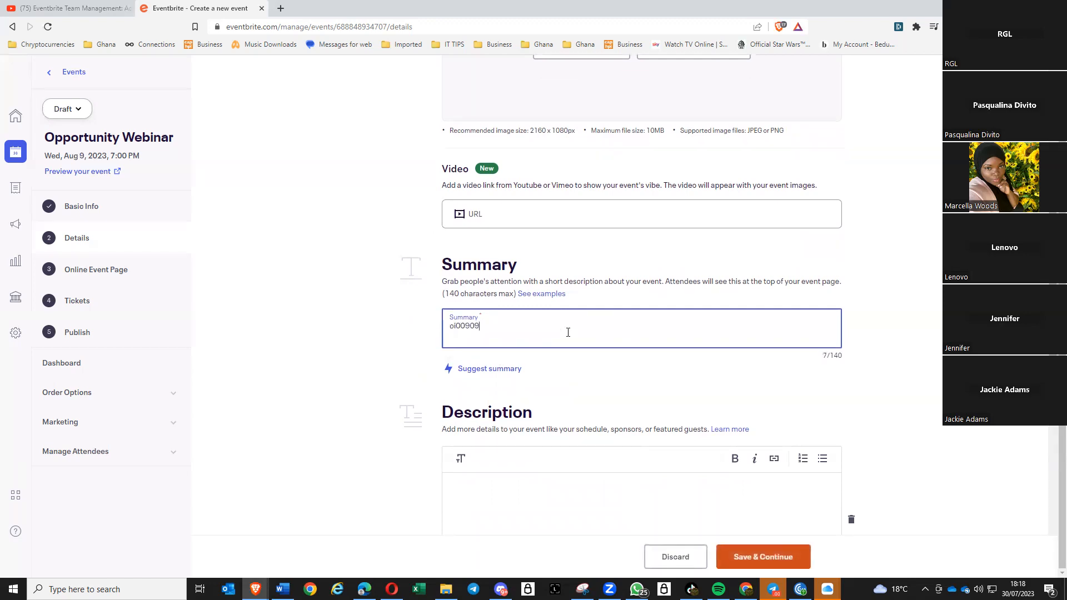
pyautogui.press('BackSpace')
pyautogui.press('BackSpace')
pyautogui.press('BackSpace')
pyautogui.press('BackSpace')
pyautogui.press('BackSpace')
pyautogui.press('BackSpace')
pyautogui.press('BackSpace')
pyautogui.press('BackSpace')
pyautogui.press('BackSpace')
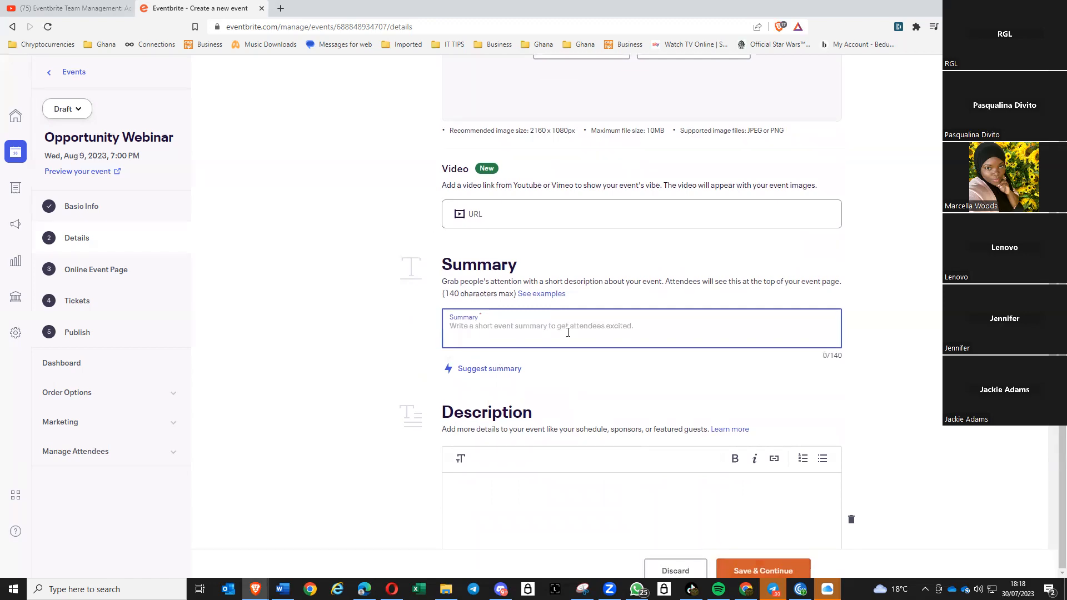
pyautogui.write('Webinar')
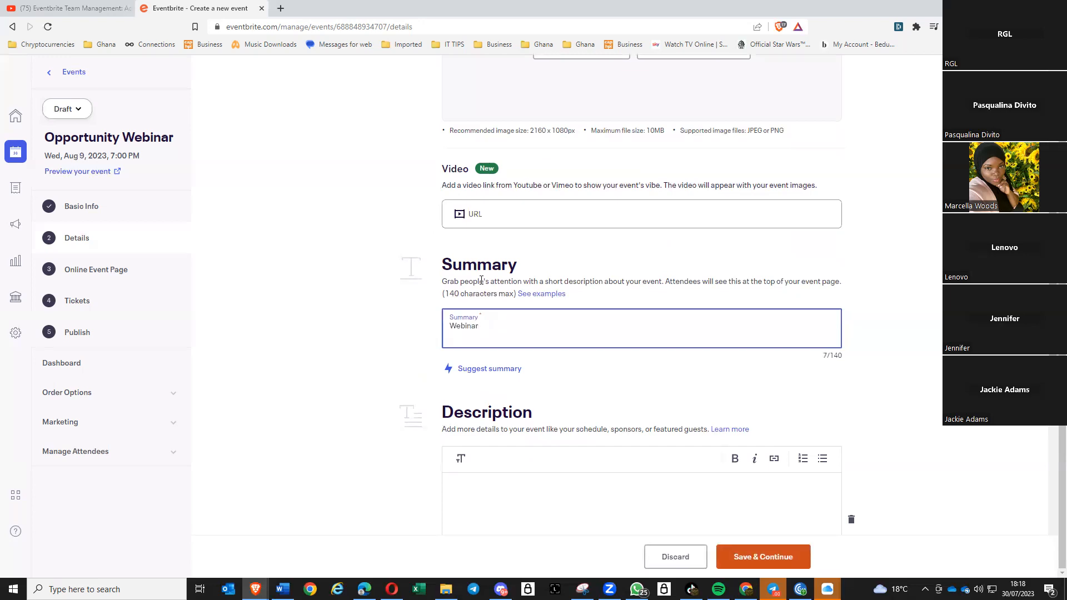
pyautogui.moveTo(495, 327); pyautogui.dragTo(432, 327)
pyautogui.hotkey('ctrl', 'c')
# - Paste 'Webinar' into the event description
pyautogui.scroll(-3, 369, 470)
pyautogui.click(492, 344)
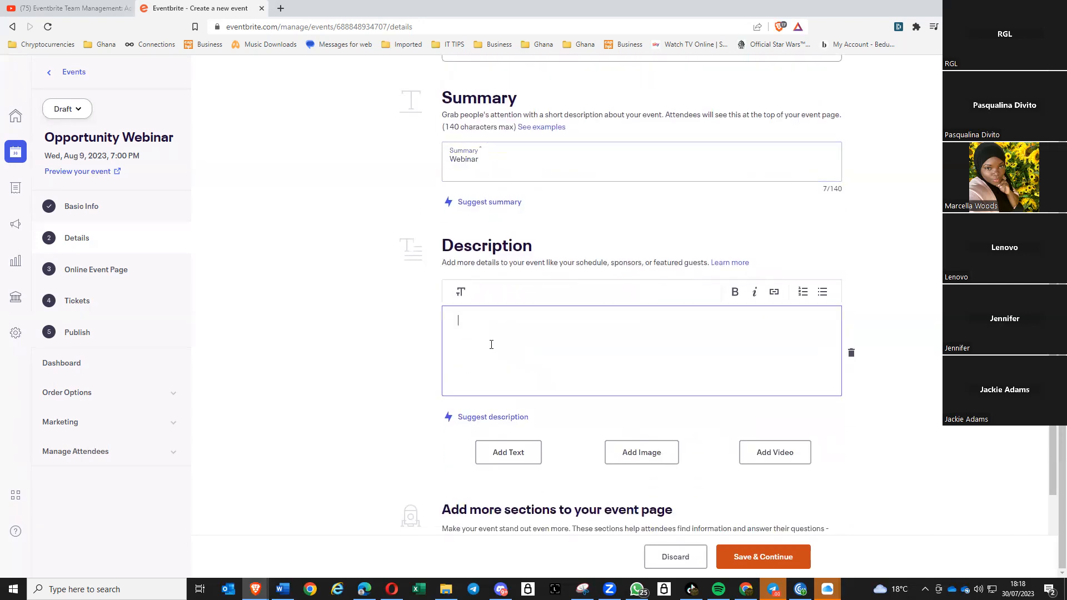
pyautogui.hotkey('ctrl', 'v')
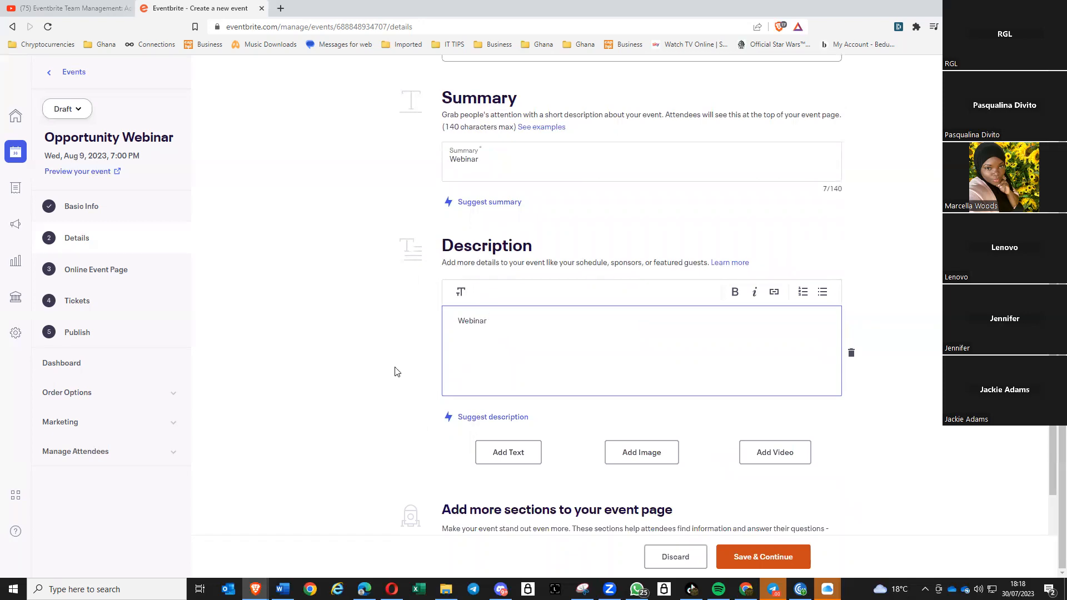
pyautogui.scroll(-1, 396, 372)
pyautogui.scroll(-2, 396, 373)
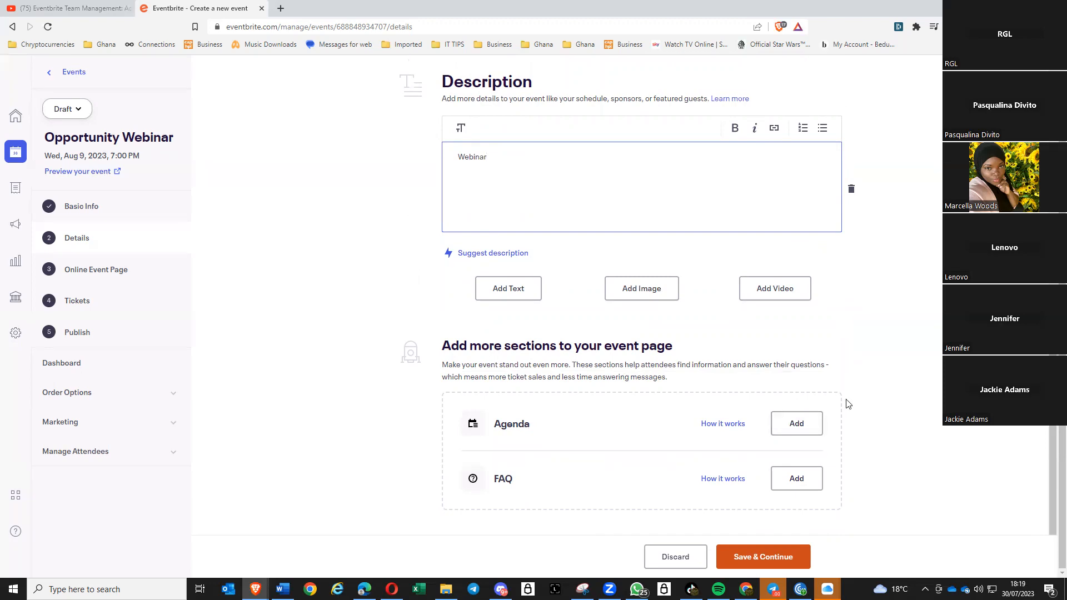
# - Add an Agenda section and review its empty agenda item fields
pyautogui.click(797, 428)
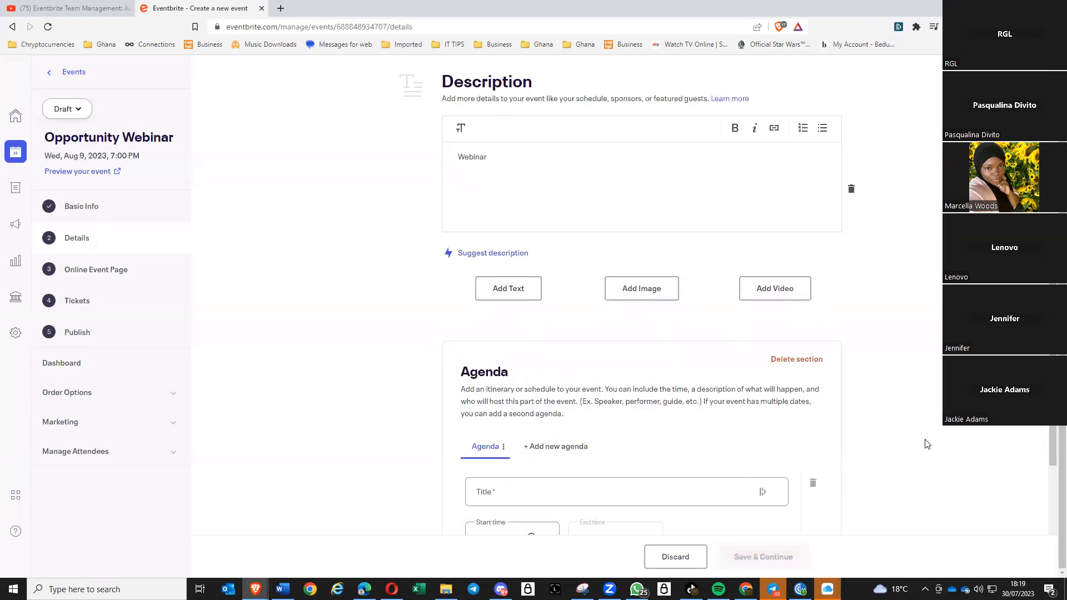
pyautogui.scroll(-1, 840, 454)
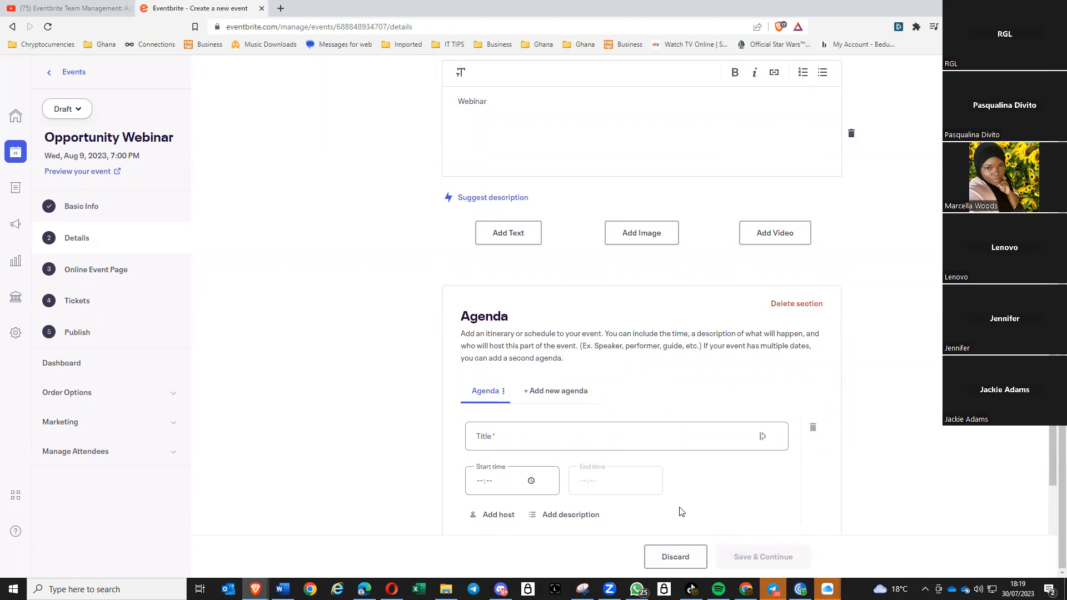
pyautogui.scroll(-3, 679, 514)
pyautogui.scroll(-1, 679, 517)
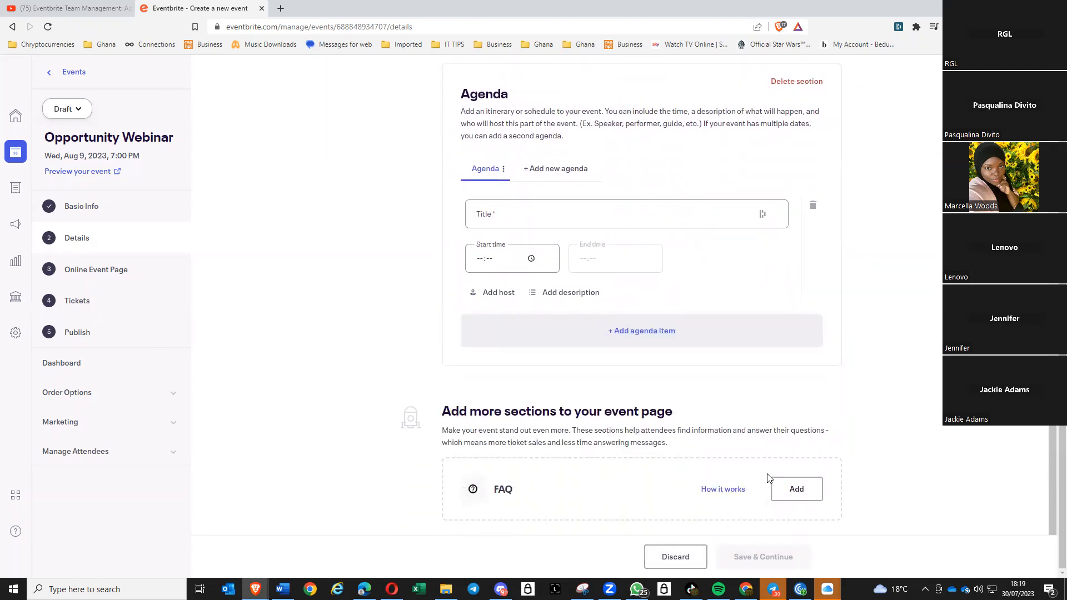
pyautogui.scroll(3, 760, 483)
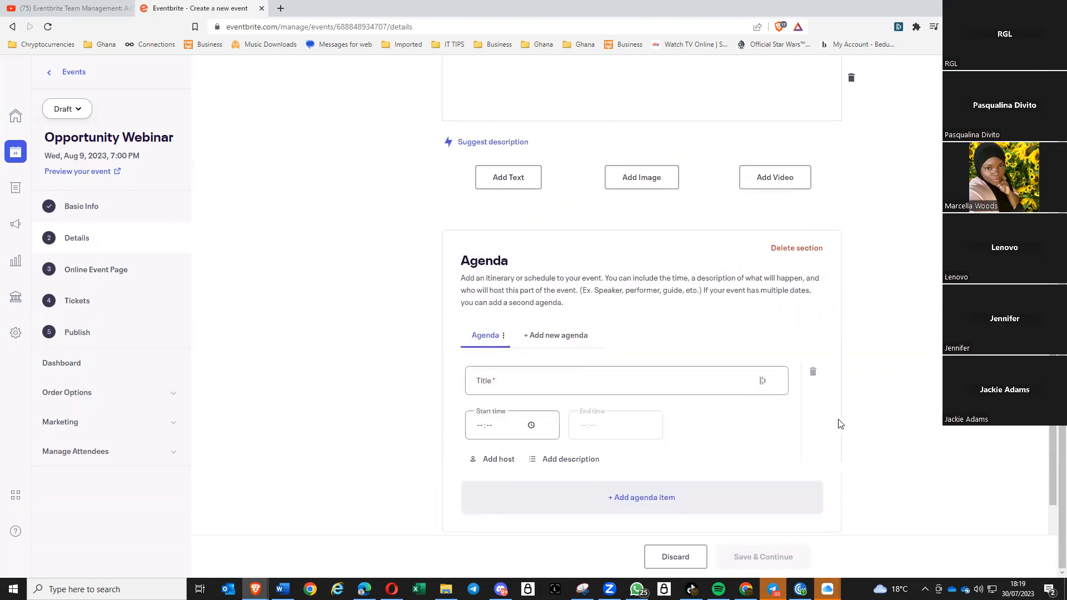
pyautogui.scroll(4, 688, 349)
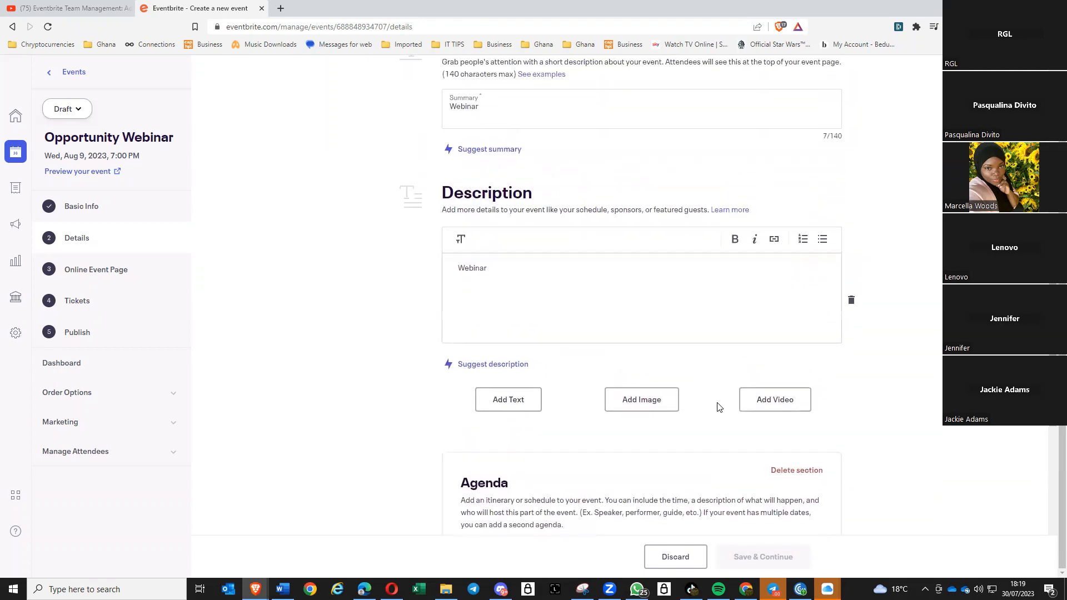
pyautogui.scroll(-4, 719, 407)
# - Discard the agenda changes and enter 'Webinar' as both summary and description
pyautogui.click(691, 557)
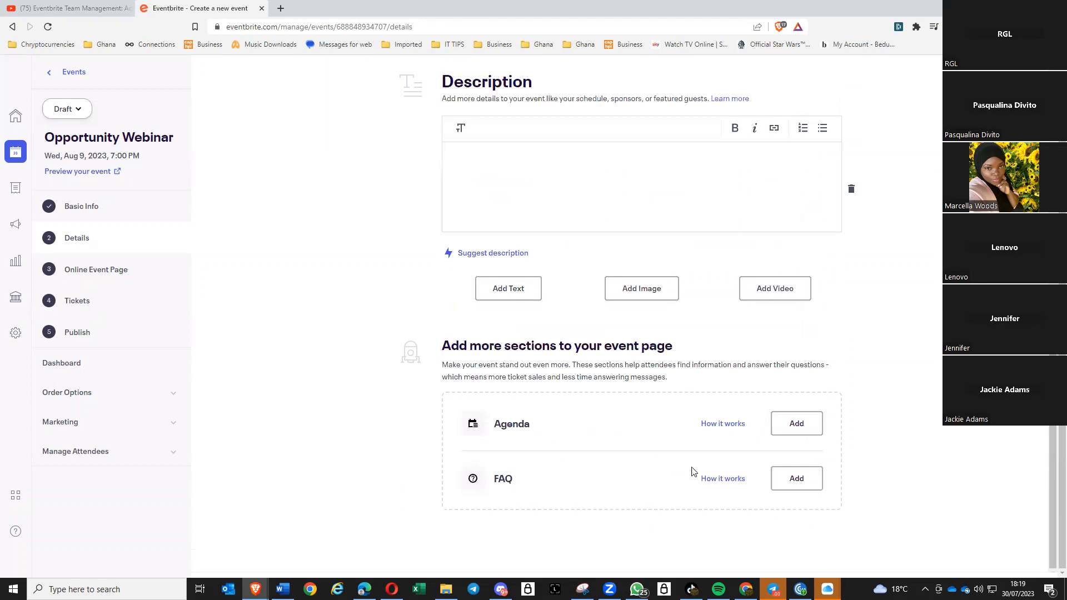
pyautogui.scroll(4, 586, 420)
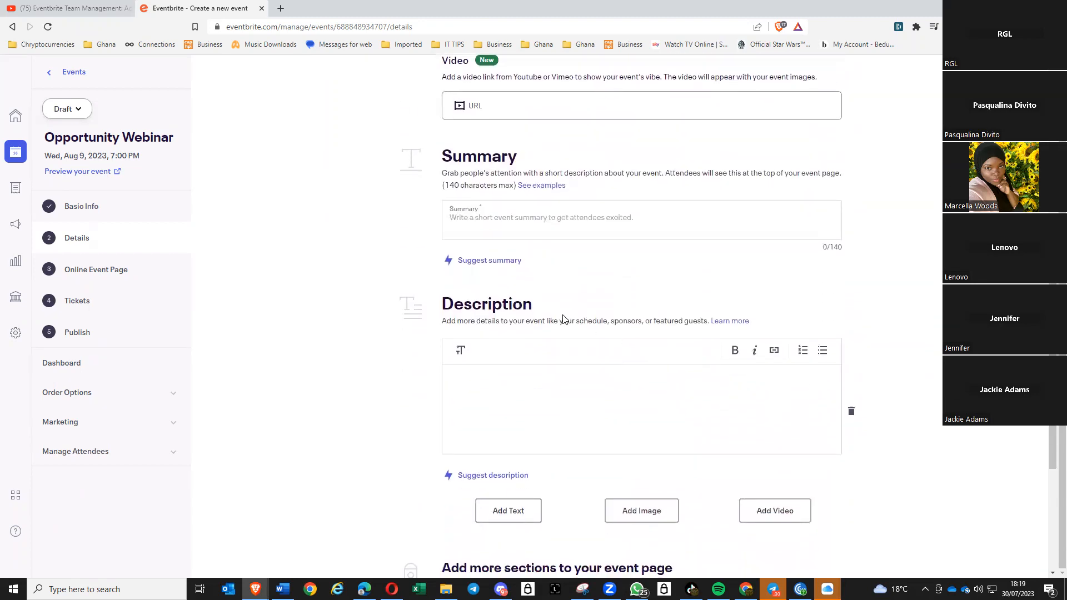
pyautogui.click(521, 219)
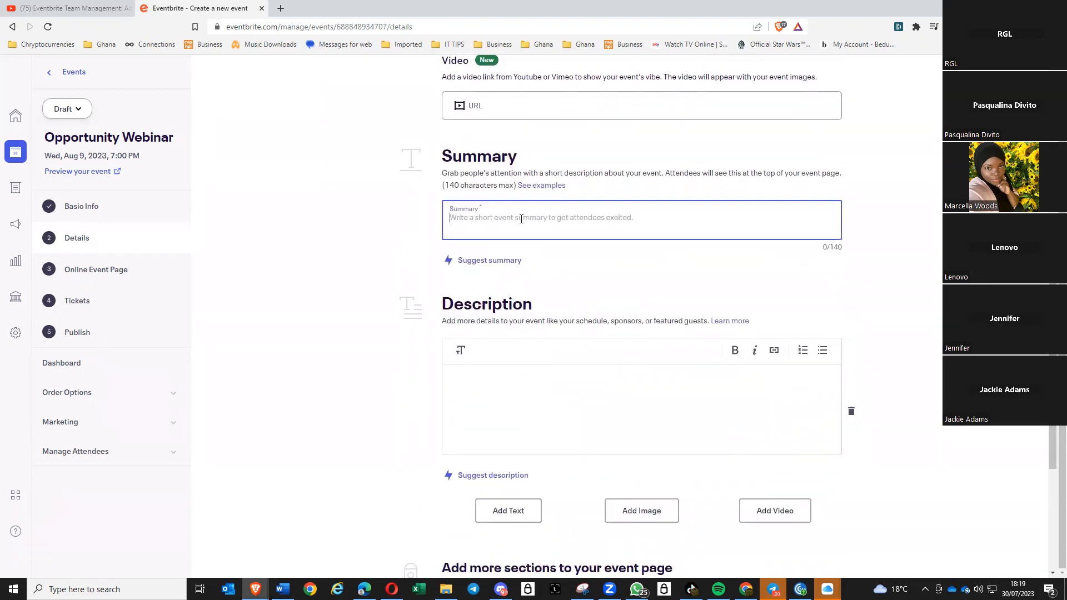
pyautogui.write('Webinar')
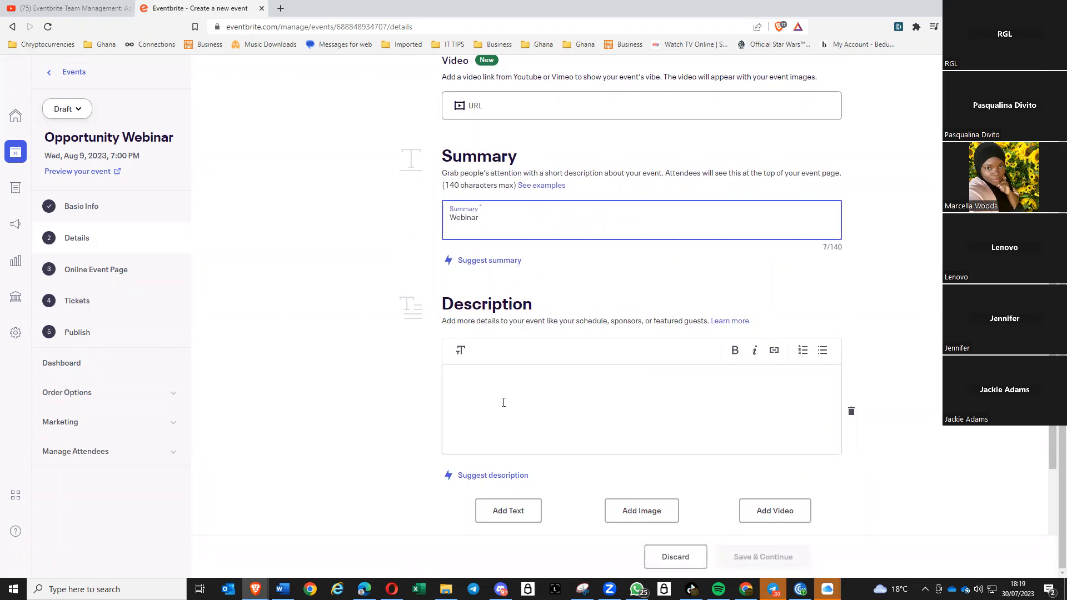
pyautogui.click(517, 382)
pyautogui.write('Webinar')
# - Launch Design with Canva from Event media to create the event image
pyautogui.scroll(7, 517, 383)
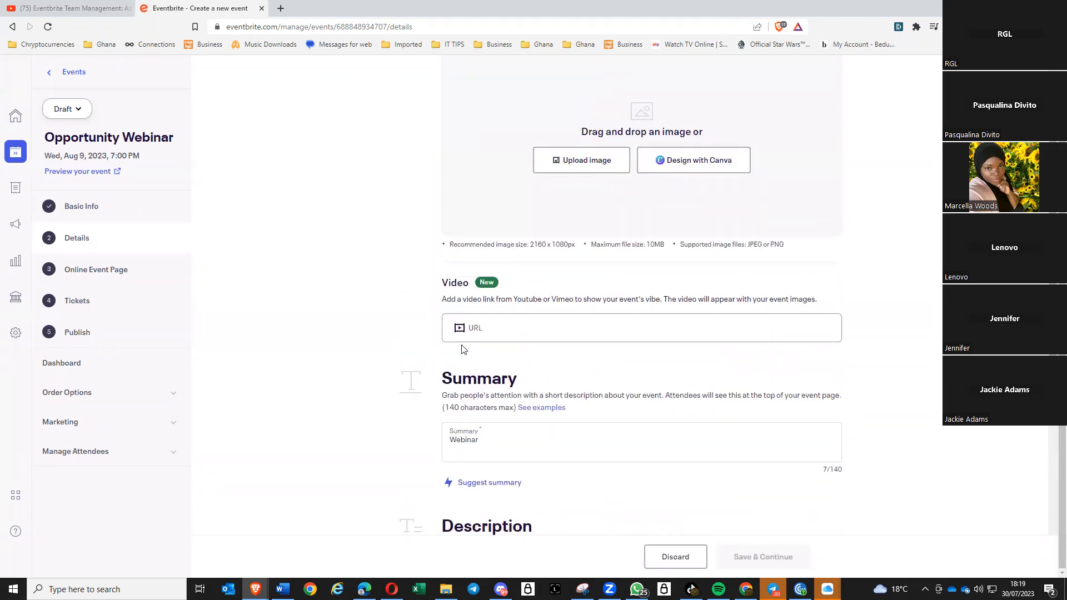
pyautogui.scroll(-7, 505, 318)
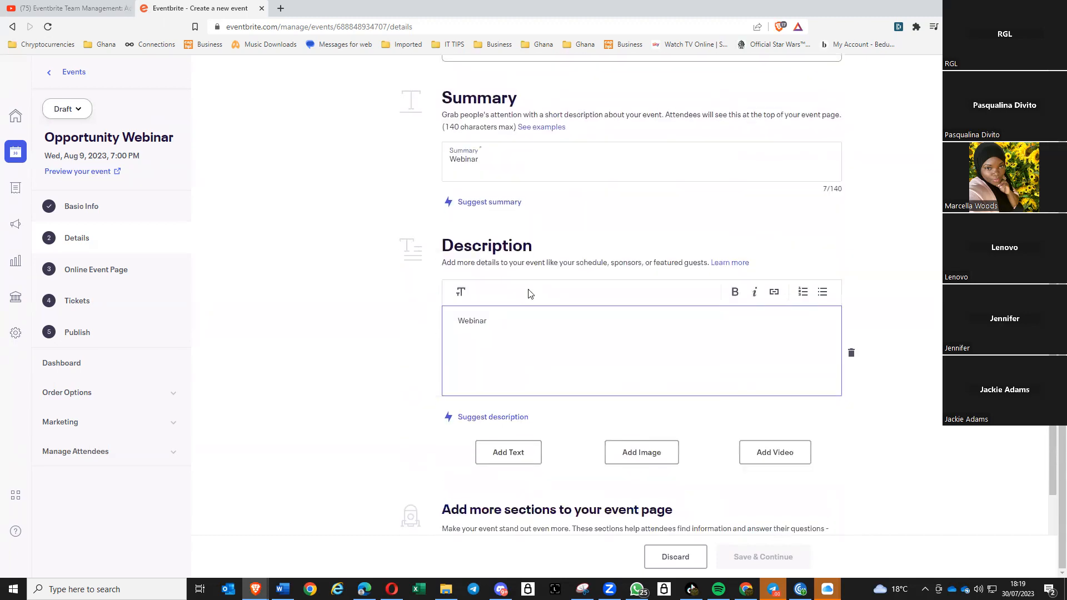
pyautogui.scroll(1, 890, 320)
pyautogui.scroll(-4, 912, 346)
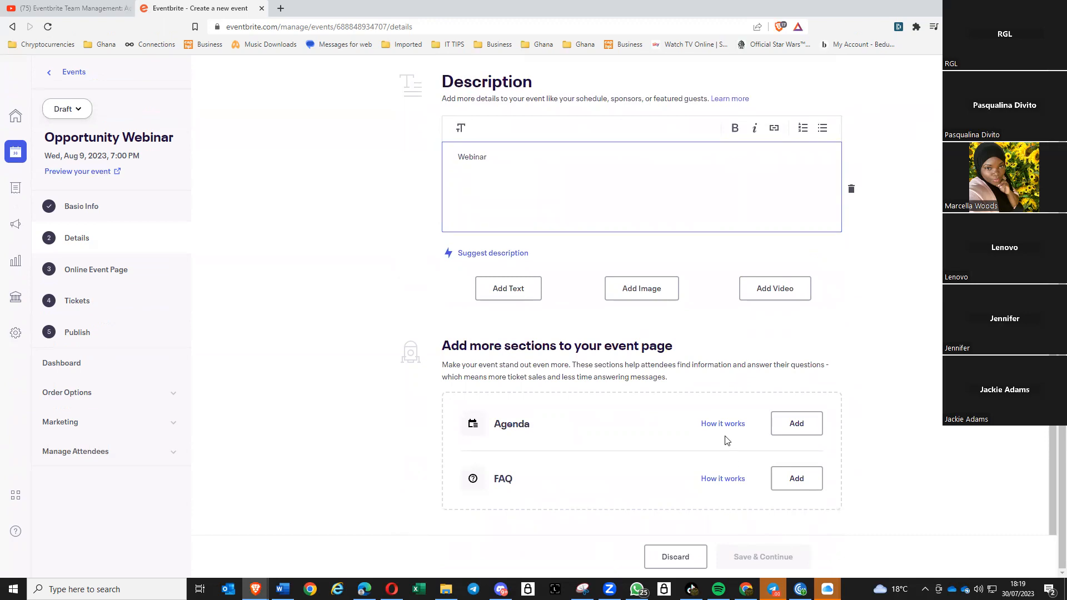
pyautogui.scroll(4, 654, 373)
pyautogui.scroll(8, 654, 373)
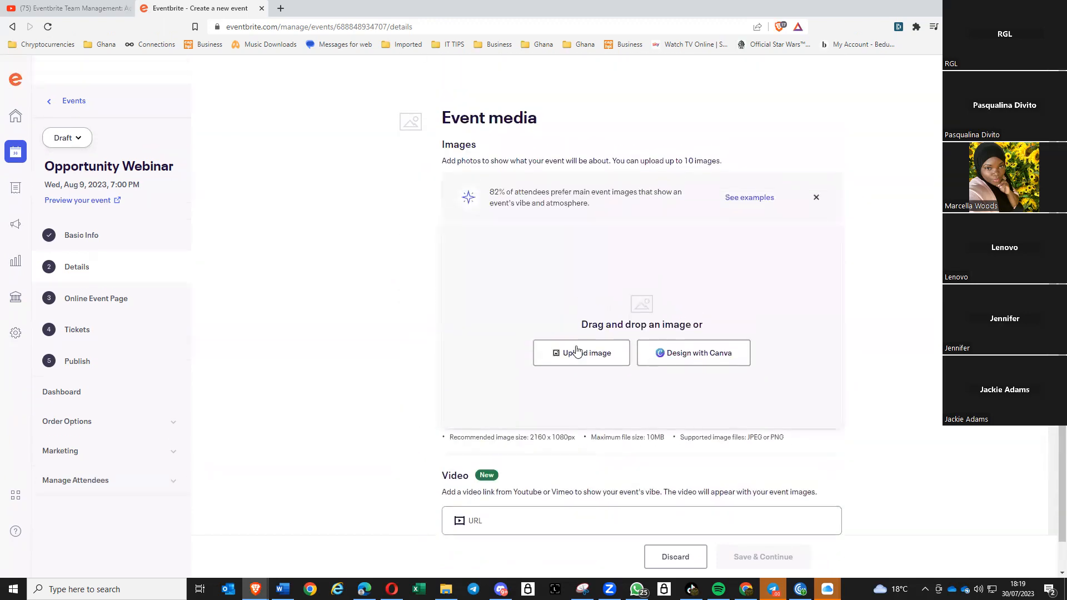
pyautogui.scroll(-6, 550, 356)
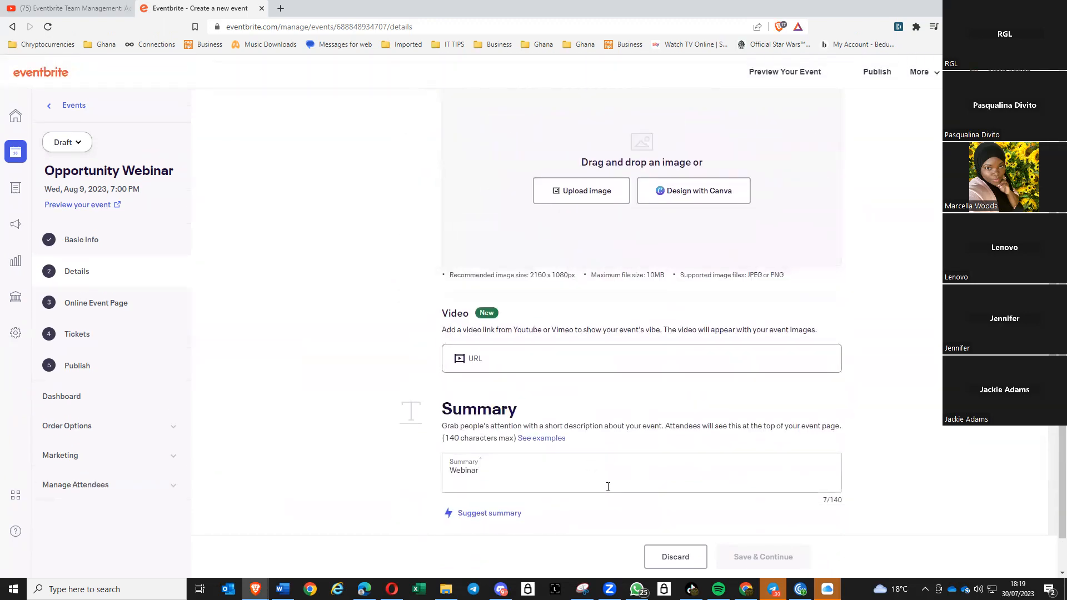
pyautogui.scroll(-1, 576, 496)
pyautogui.scroll(6, 578, 494)
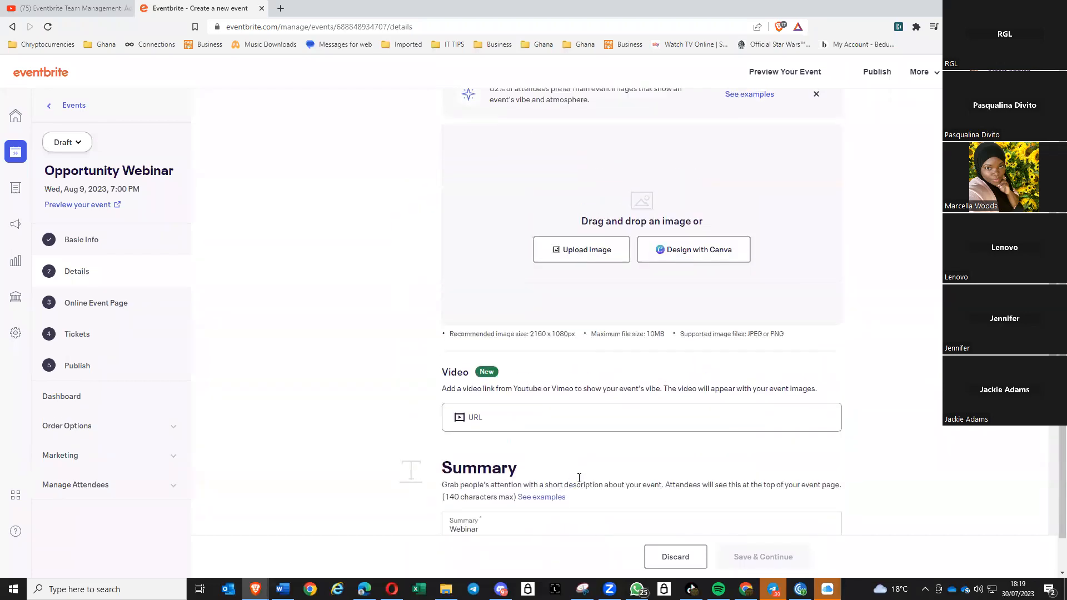
pyautogui.scroll(1, 608, 424)
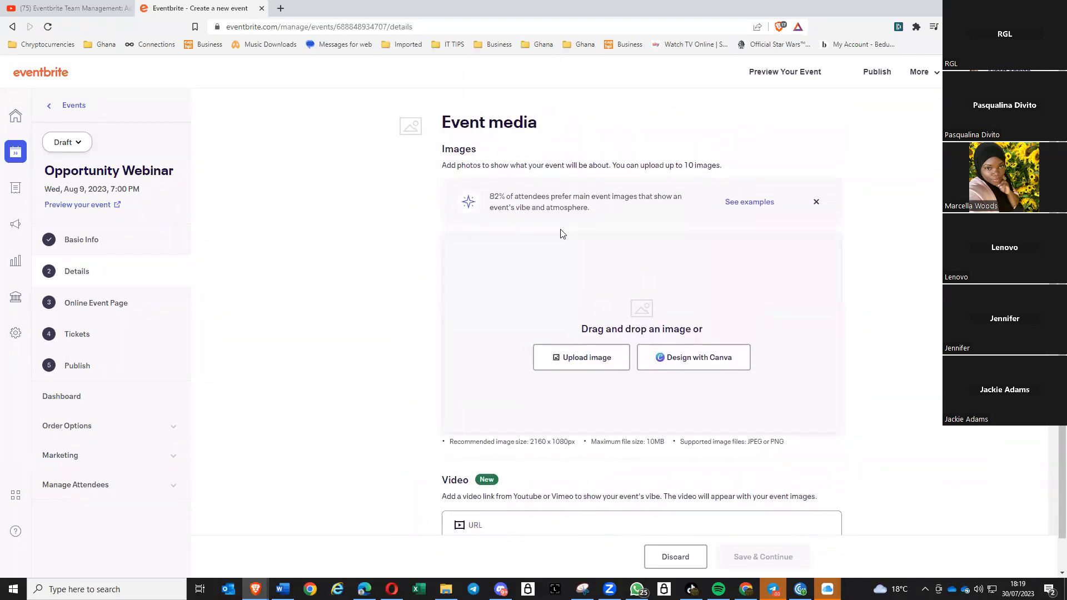
pyautogui.click(696, 360)
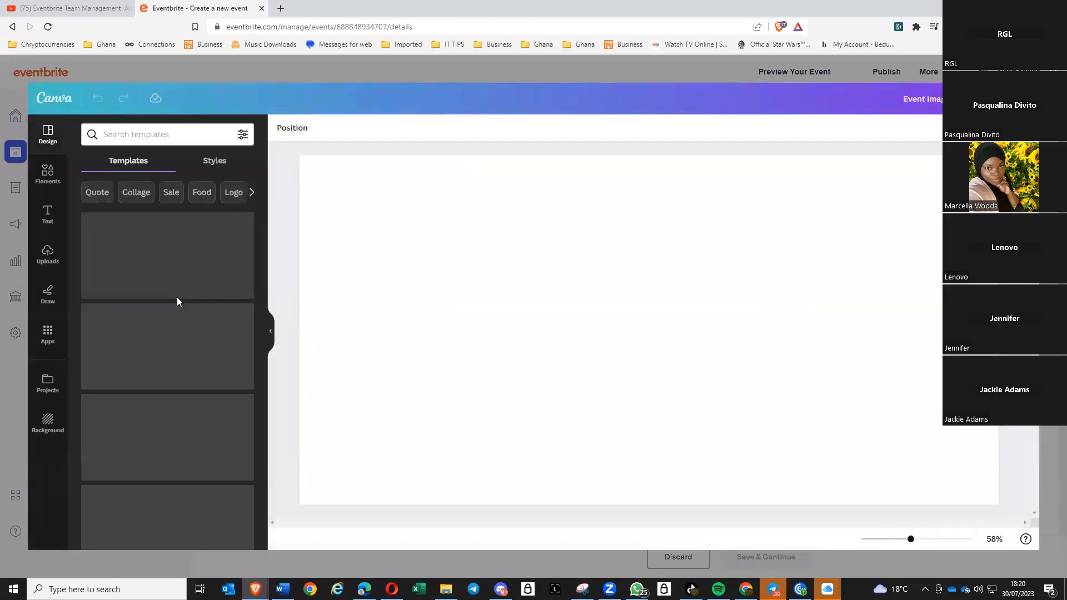
# - Try the Minimalist Furniture template, then apply the Blue Modern Hello Summer template
pyautogui.click(162, 356)
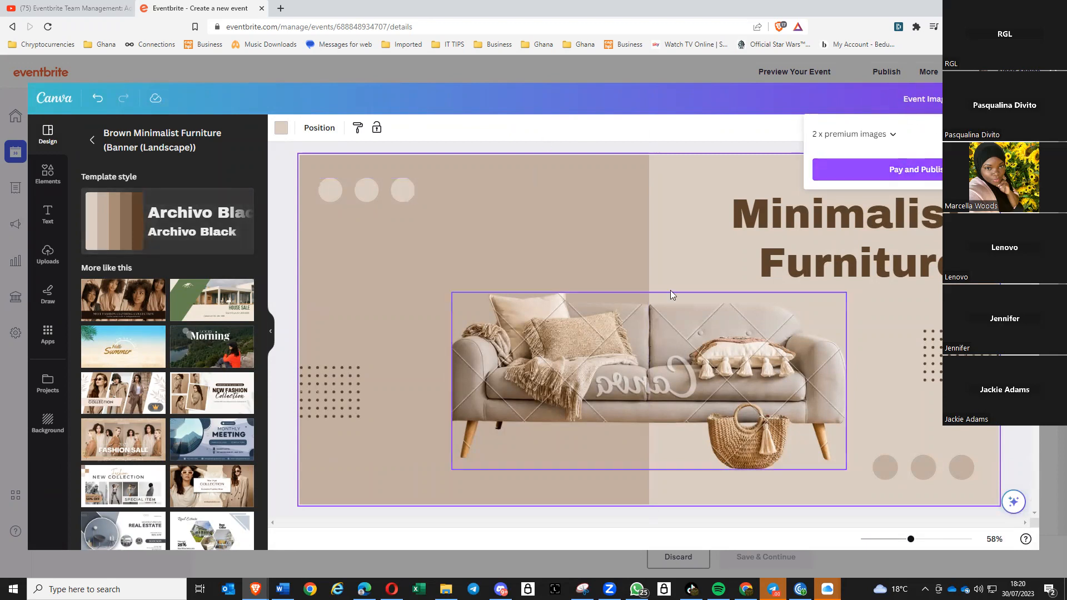
pyautogui.press('Delete')
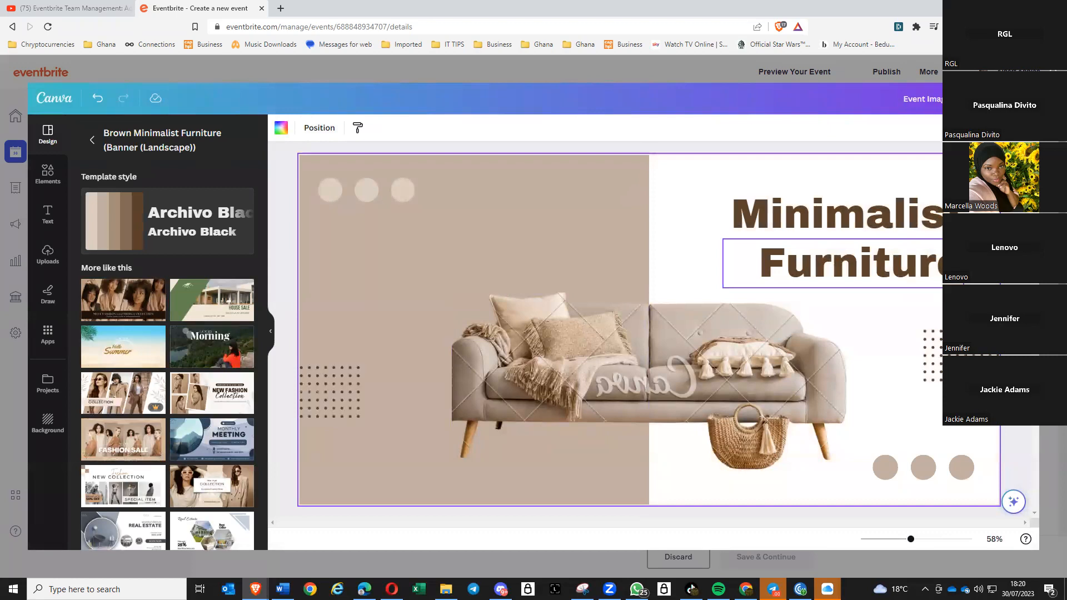
pyautogui.click(129, 354)
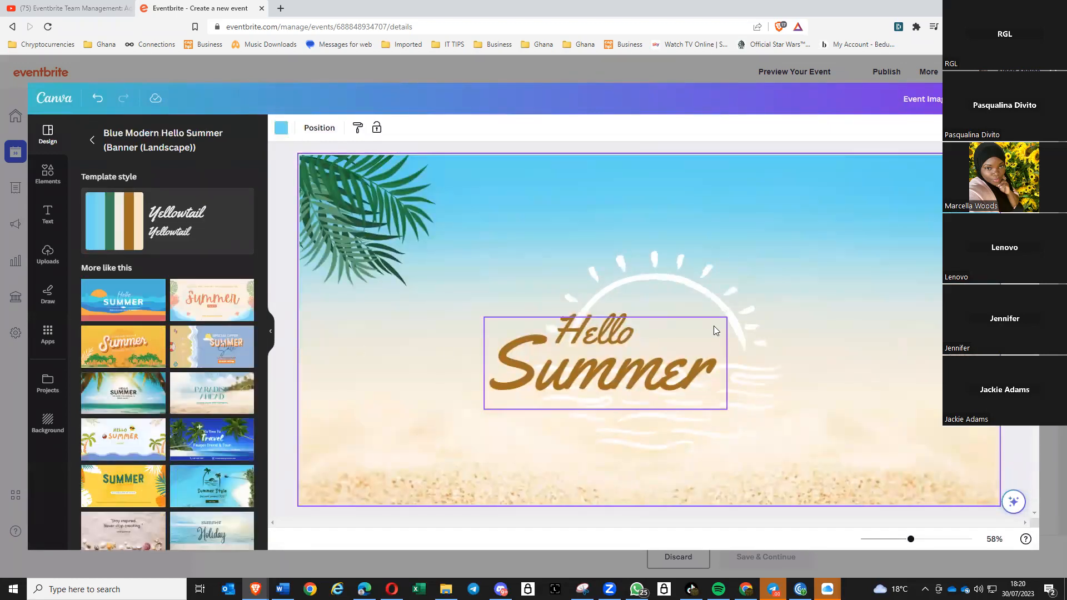
pyautogui.click(1001, 99)
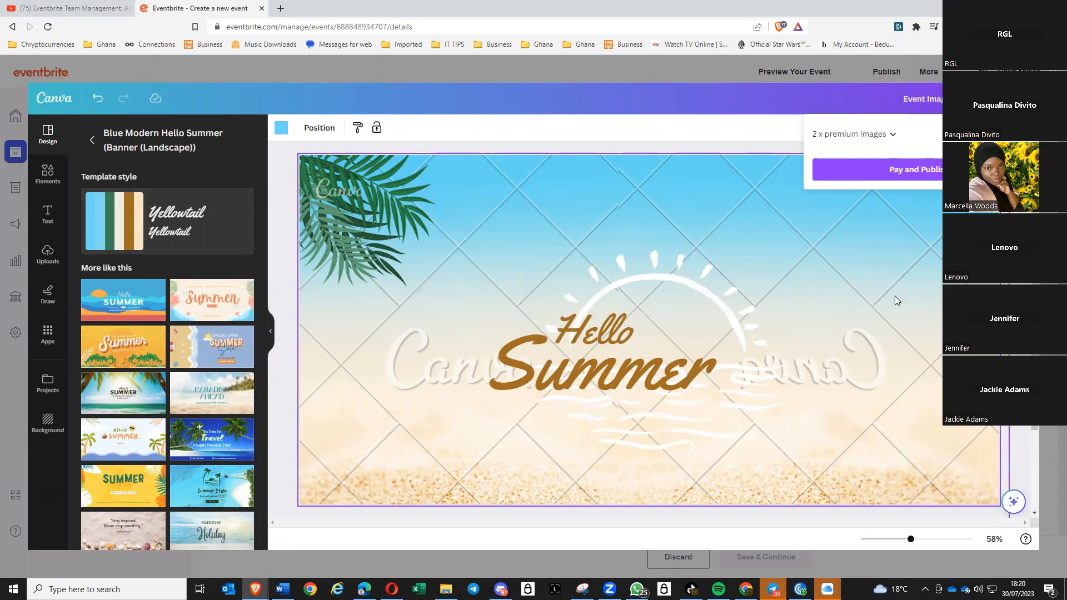
# - Delete the beach photo, the Summer and Hello words, the sun and the palm-leaf graphic
pyautogui.click(914, 312)
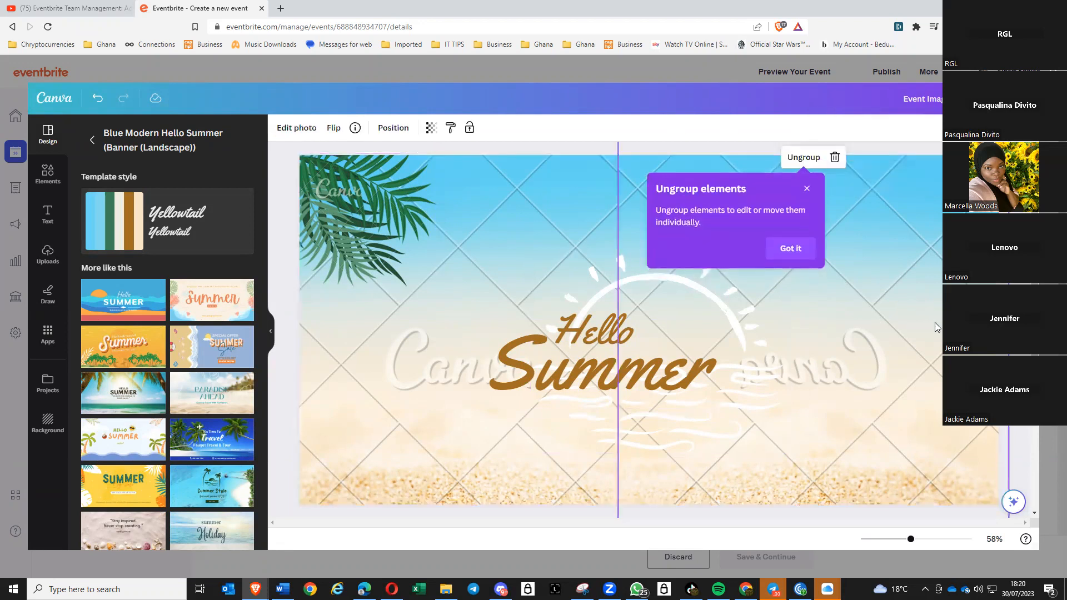
pyautogui.moveTo(935, 323); pyautogui.dragTo(638, 286)
pyautogui.press('Delete')
pyautogui.click(697, 332)
pyautogui.press('Delete')
pyautogui.click(698, 329)
pyautogui.press('Delete')
pyautogui.click(596, 323)
pyautogui.press('Delete')
pyautogui.click(378, 225)
pyautogui.press('Delete')
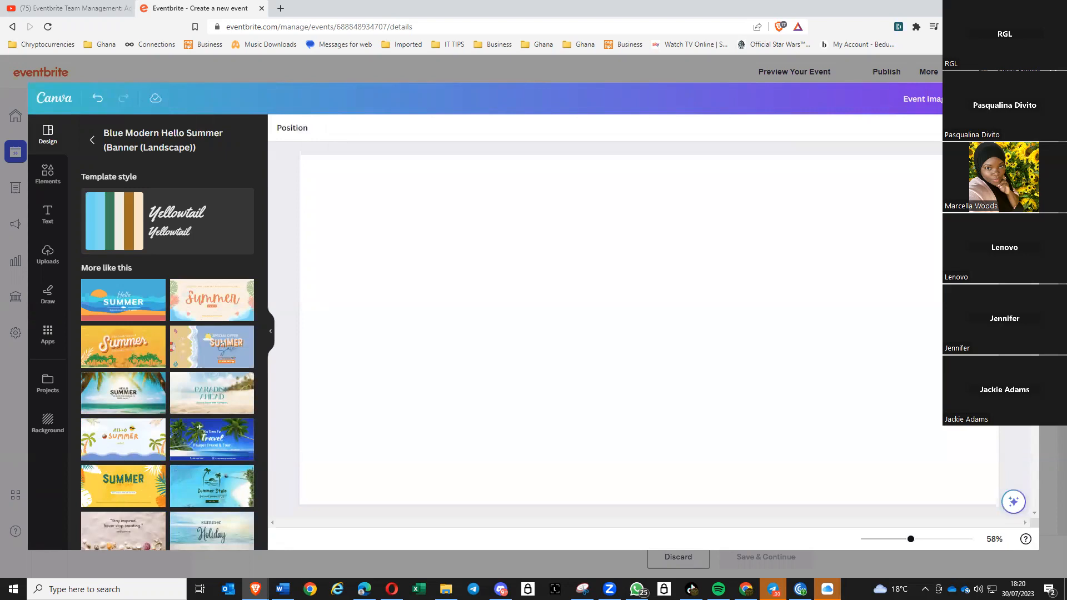
# - Capture the Zoom Join banner with the Snipping Tool
pyautogui.click(583, 589)
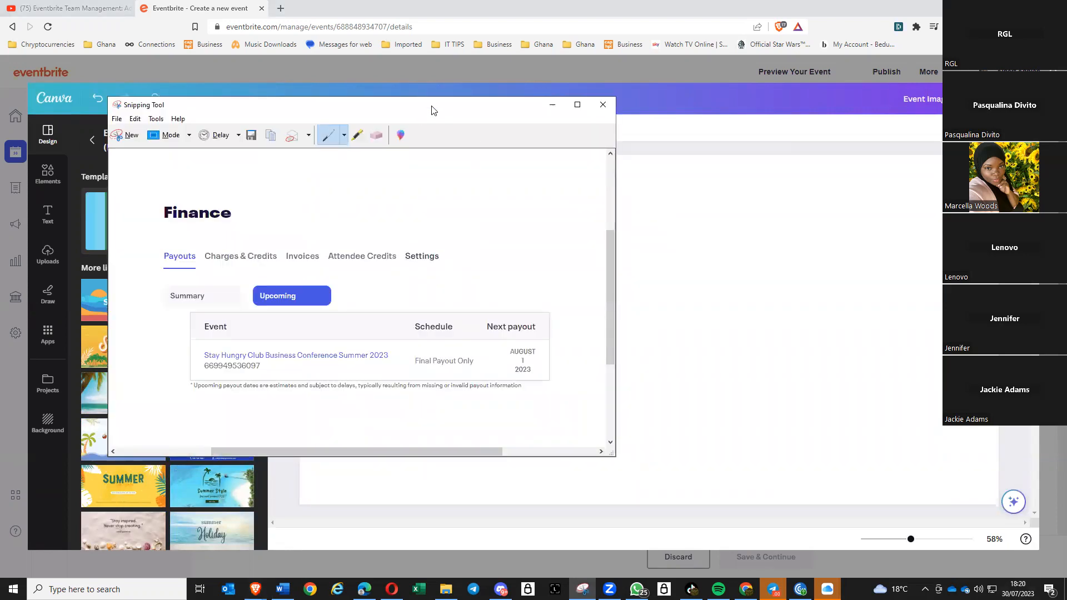
pyautogui.moveTo(431, 108); pyautogui.dragTo(439, 104)
pyautogui.moveTo(504, 100); pyautogui.dragTo(1066, 94)
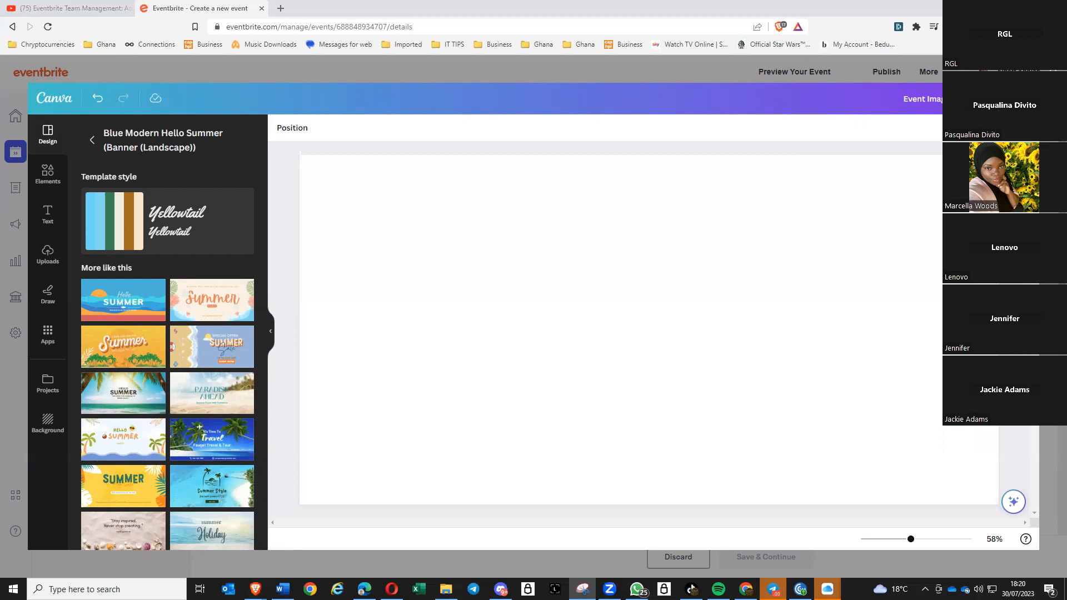
pyautogui.hotkey('ctrl', 'n')
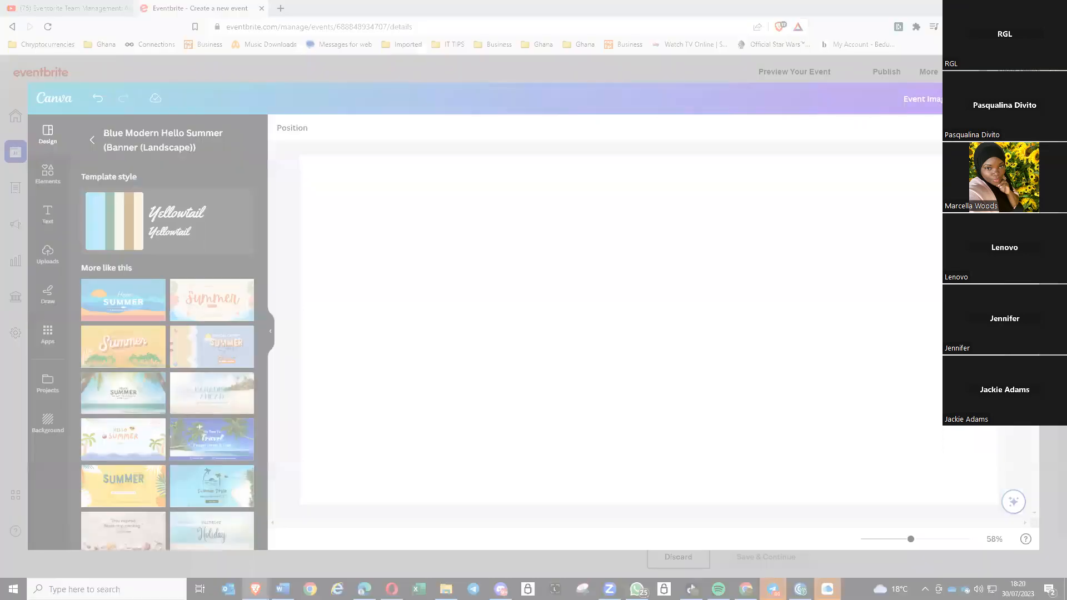
pyautogui.press('Escape')
# - Paste the Join banner onto the blank canvas, enlarge it, and send the design to Eventbrite
pyautogui.click(467, 260)
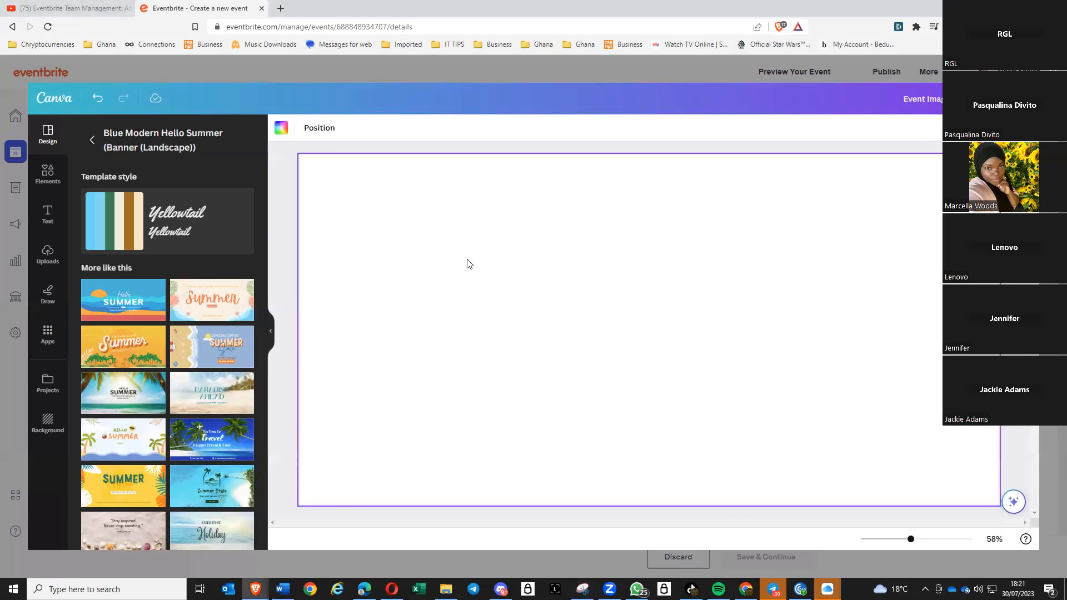
pyautogui.hotkey('ctrl', 'v')
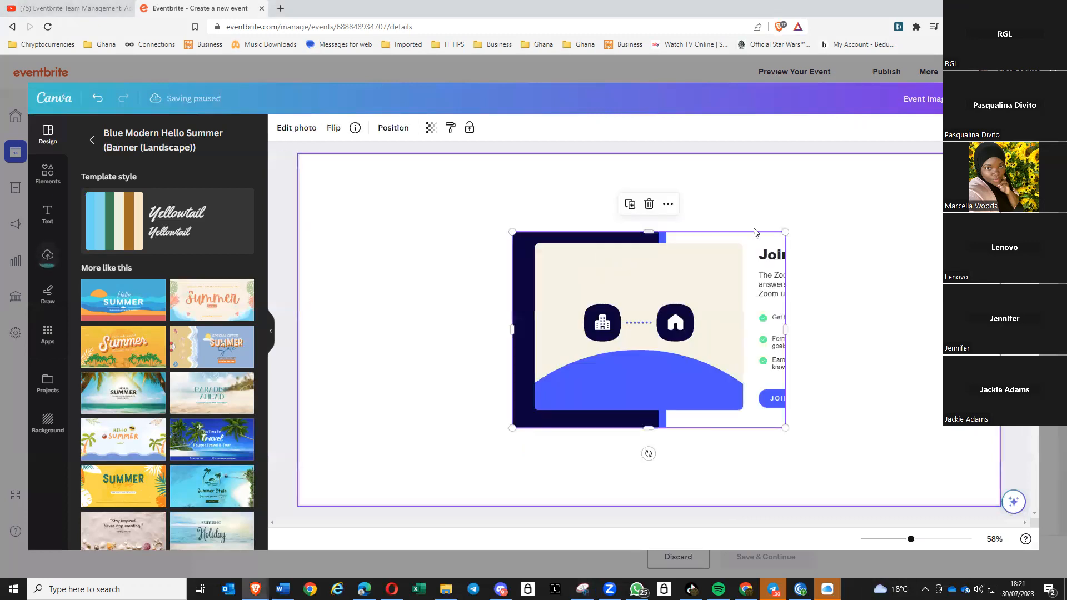
pyautogui.moveTo(512, 230); pyautogui.dragTo(426, 169)
pyautogui.moveTo(786, 427); pyautogui.dragTo(853, 496)
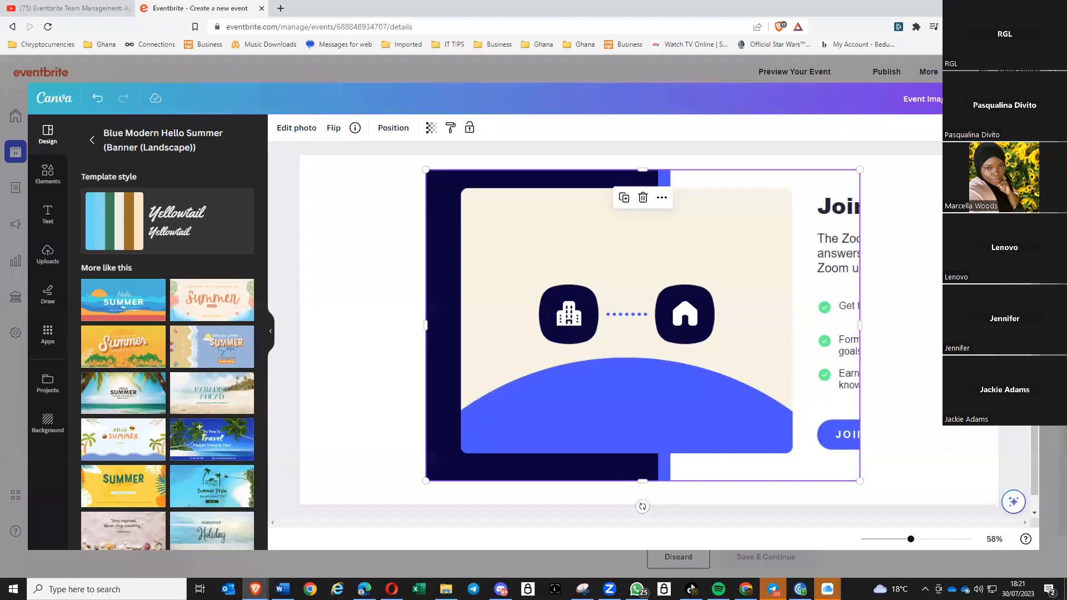
pyautogui.click(1007, 99)
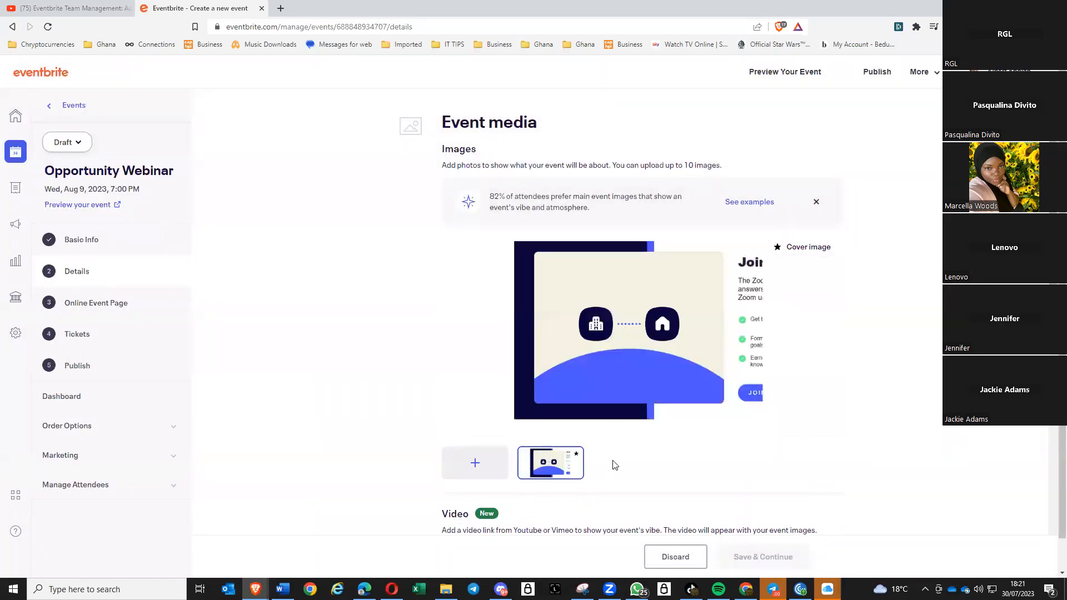
# - Append 'er0v0v0wt0v09t' after Webinar in the event summary
pyautogui.scroll(-4, 941, 307)
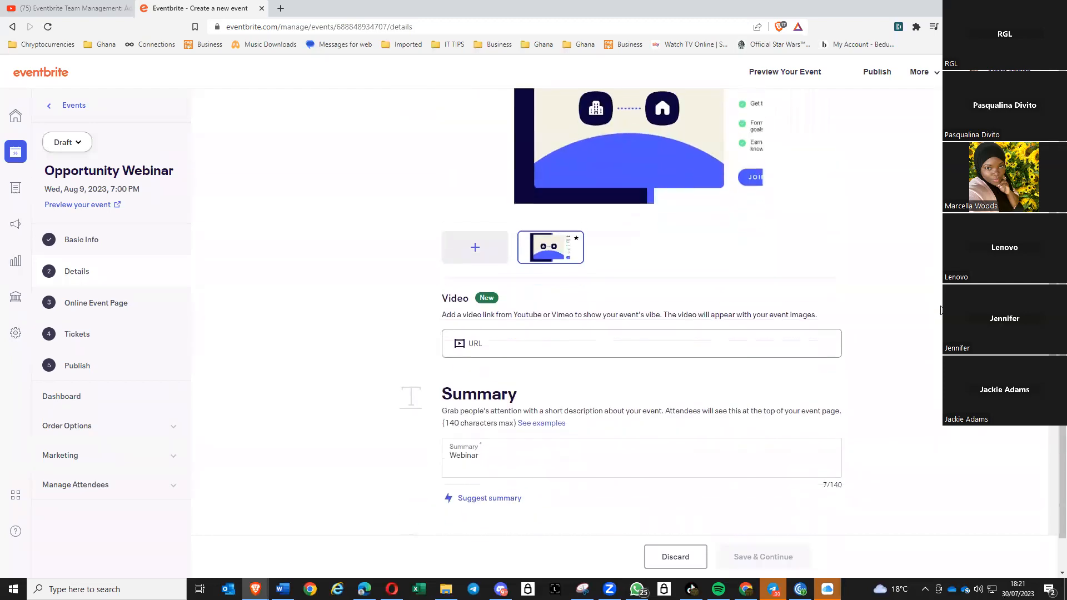
pyautogui.scroll(-5, 545, 401)
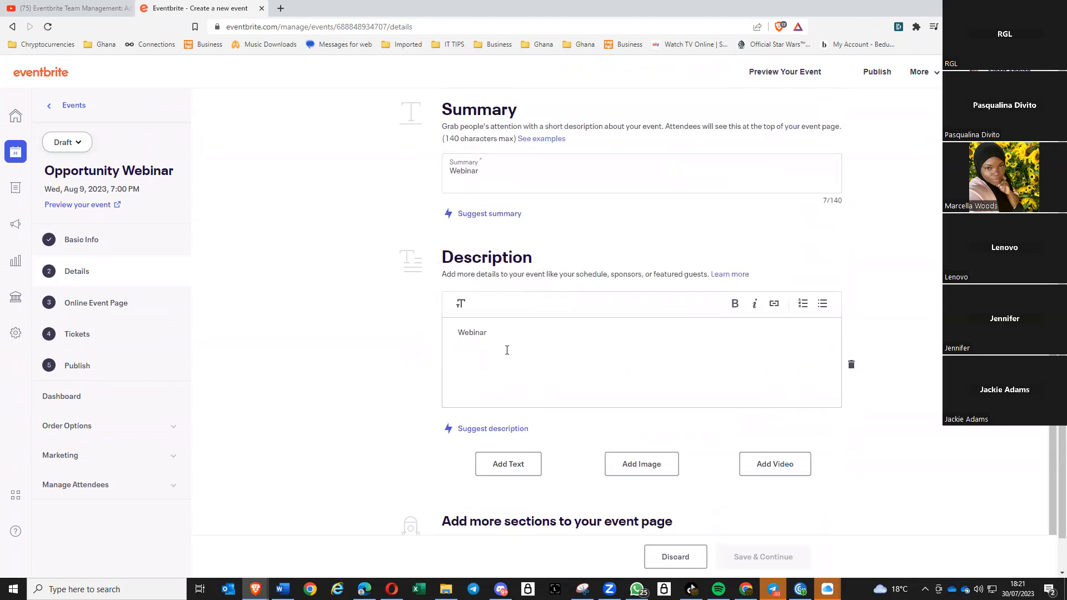
pyautogui.scroll(9, 507, 350)
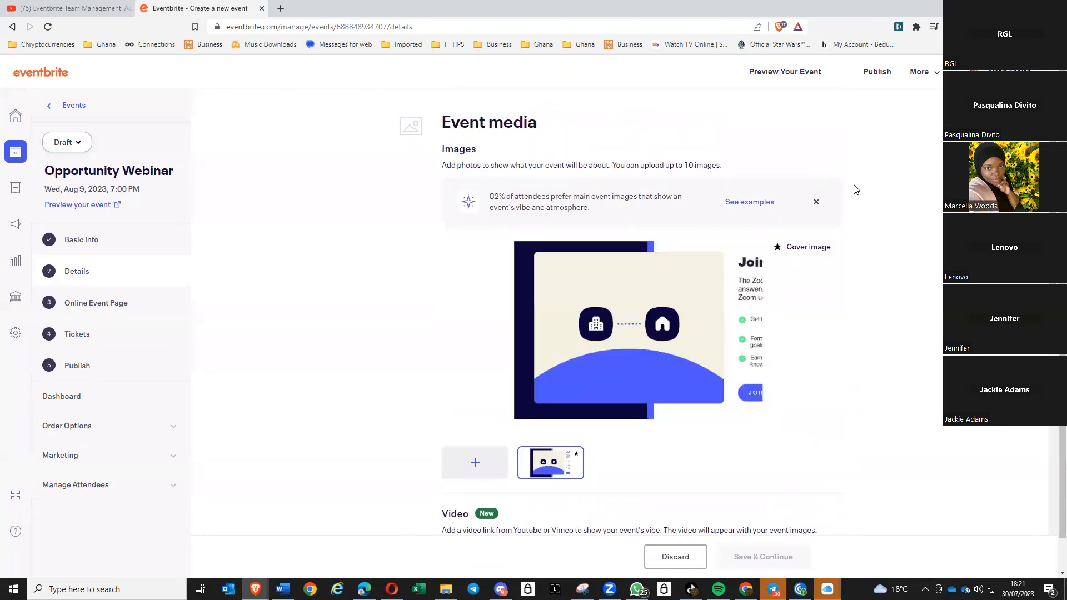
pyautogui.scroll(-1, 835, 245)
pyautogui.scroll(1, 820, 231)
pyautogui.scroll(-6, 827, 283)
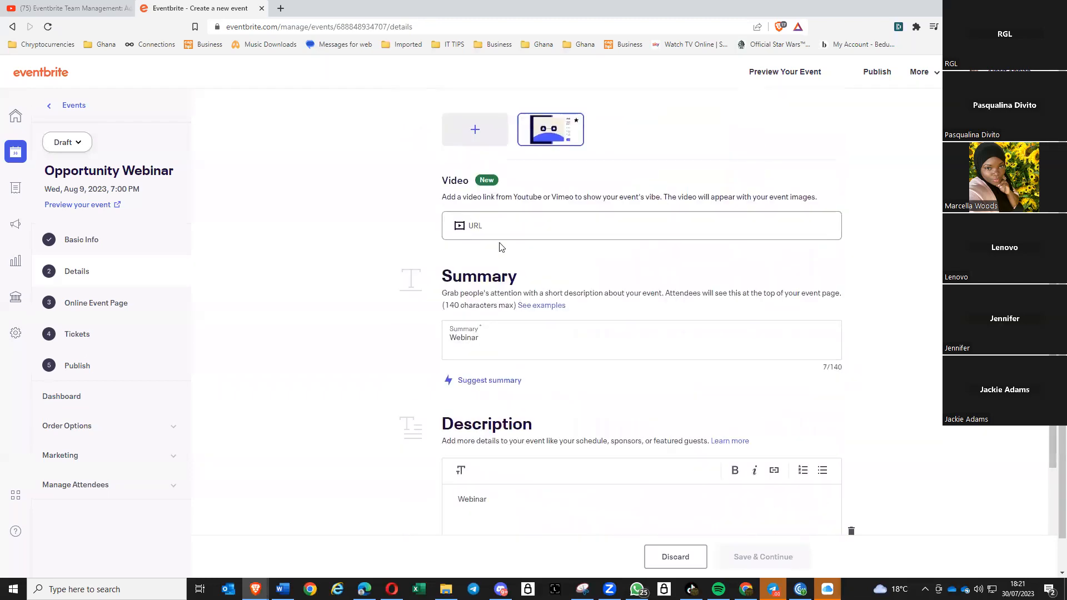
pyautogui.click(519, 336)
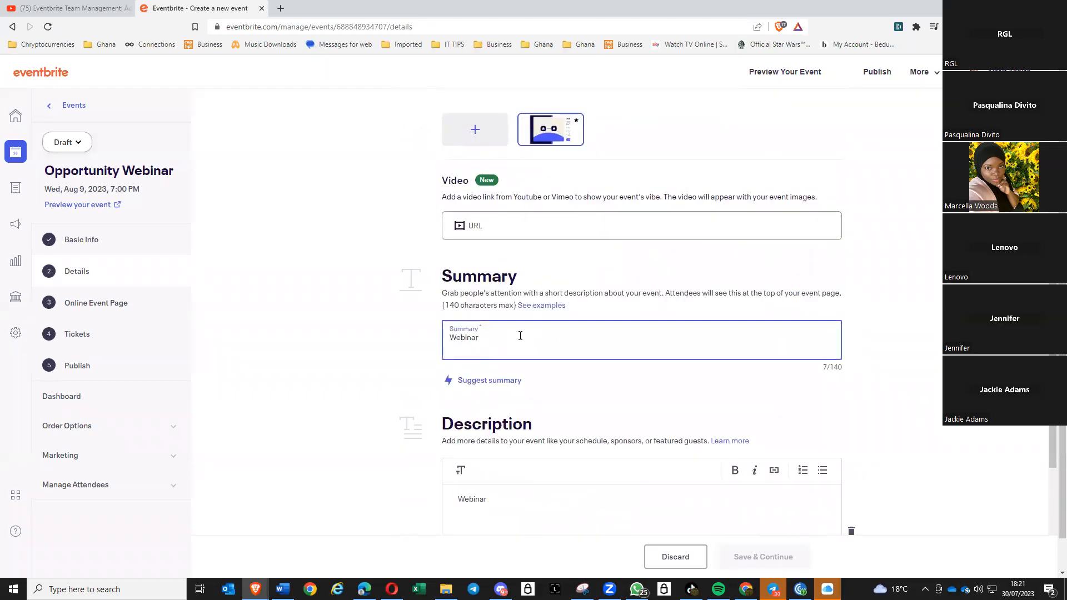
pyautogui.write('er0v0v0wt0v09t')
pyautogui.scroll(-1, 593, 432)
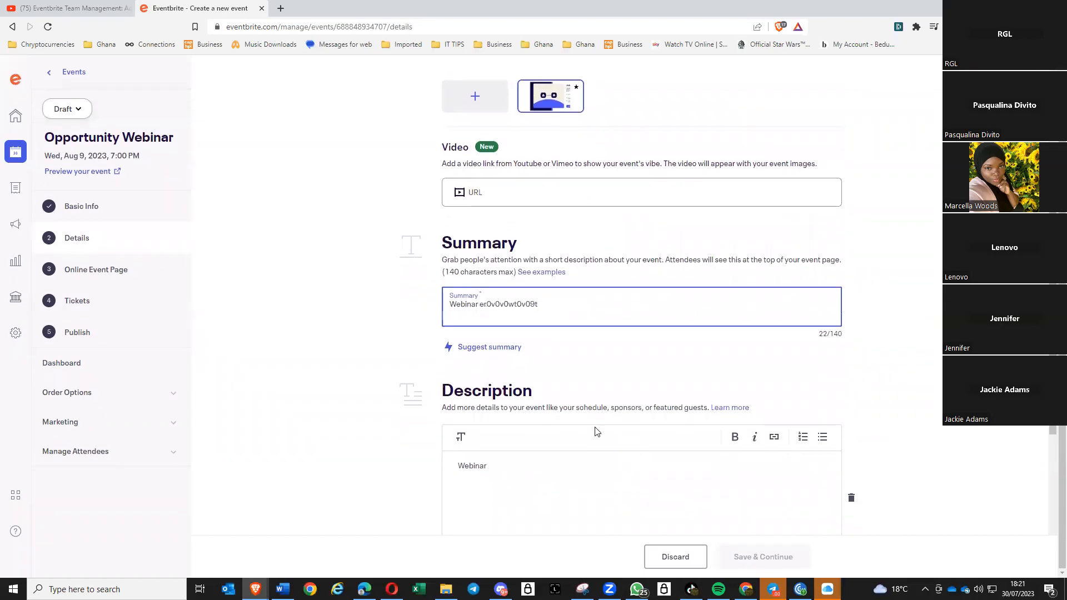
pyautogui.click(556, 461)
pyautogui.write('popwi ir0909 099 09098')
pyautogui.scroll(-5, 698, 412)
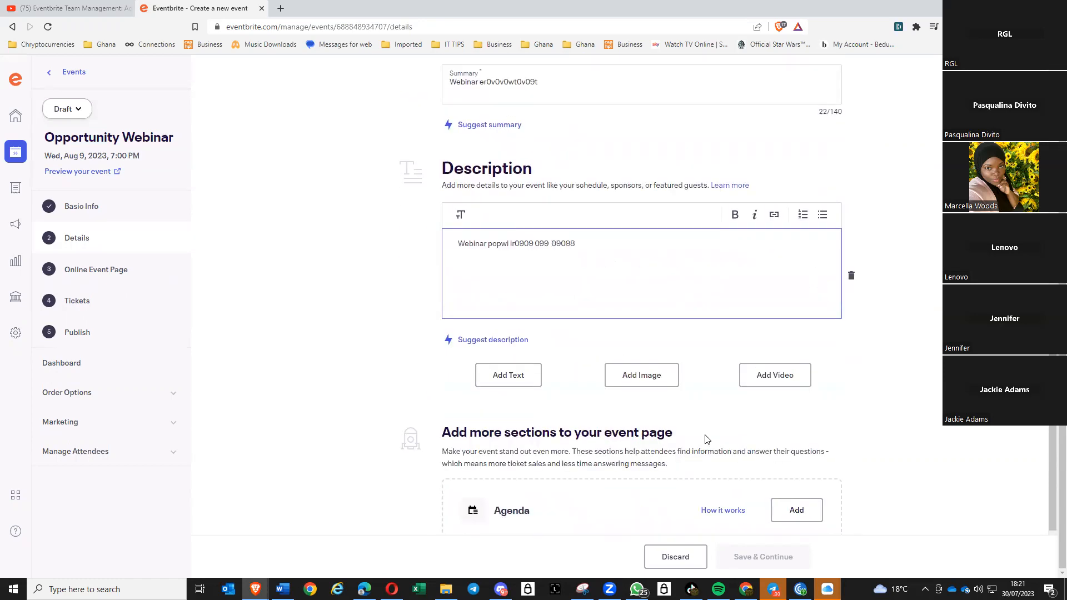
pyautogui.scroll(5, 831, 423)
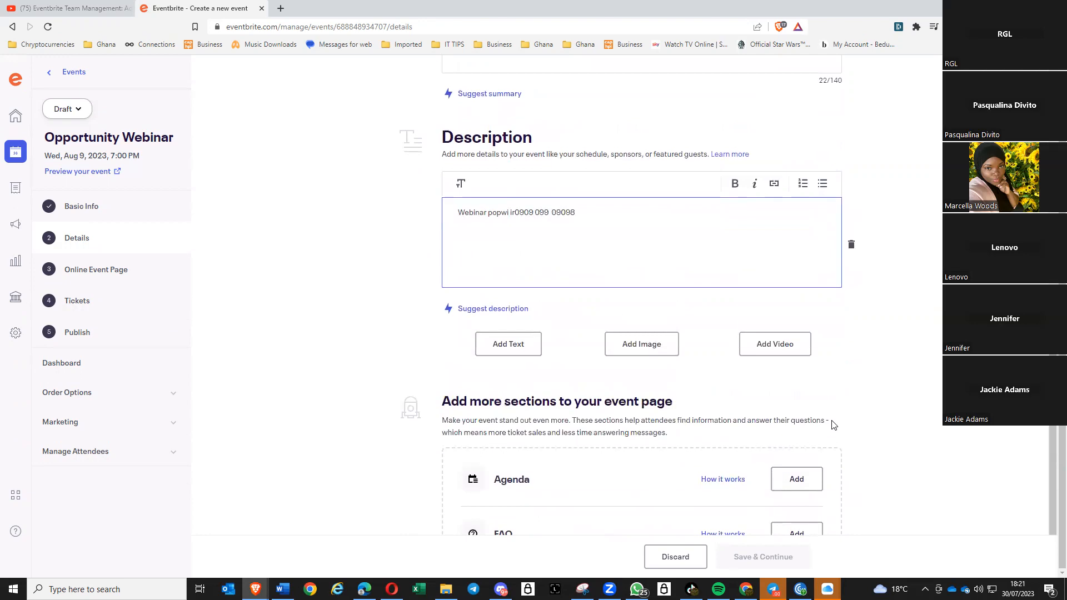
pyautogui.scroll(2, 866, 412)
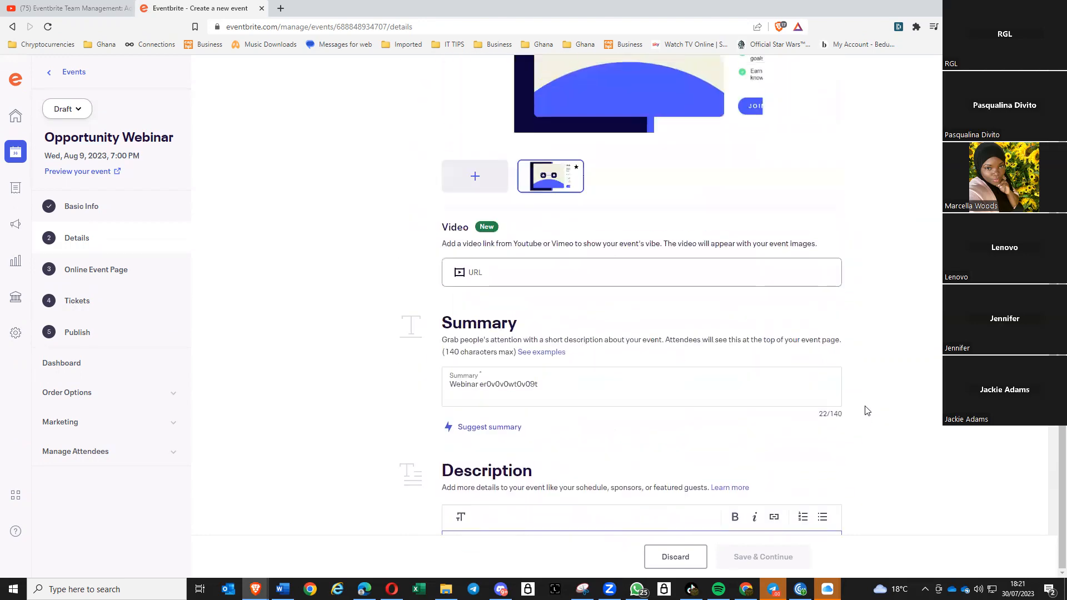
pyautogui.scroll(-4, 872, 422)
pyautogui.click(852, 358)
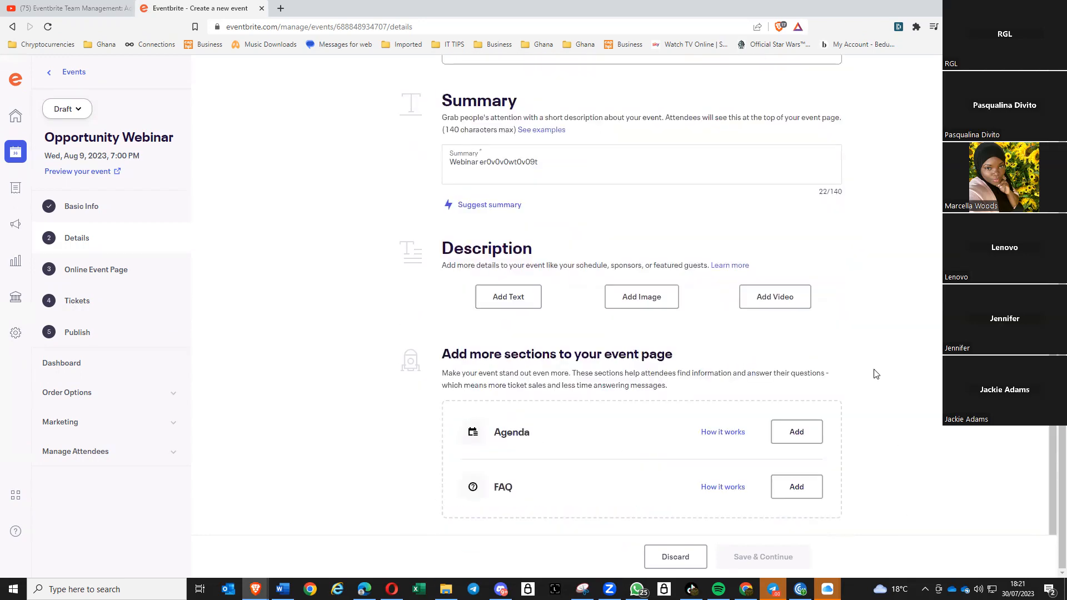
# - Add a new description text block containing 'oiw009i0 900909'
pyautogui.scroll(5, 862, 373)
pyautogui.scroll(4, 553, 467)
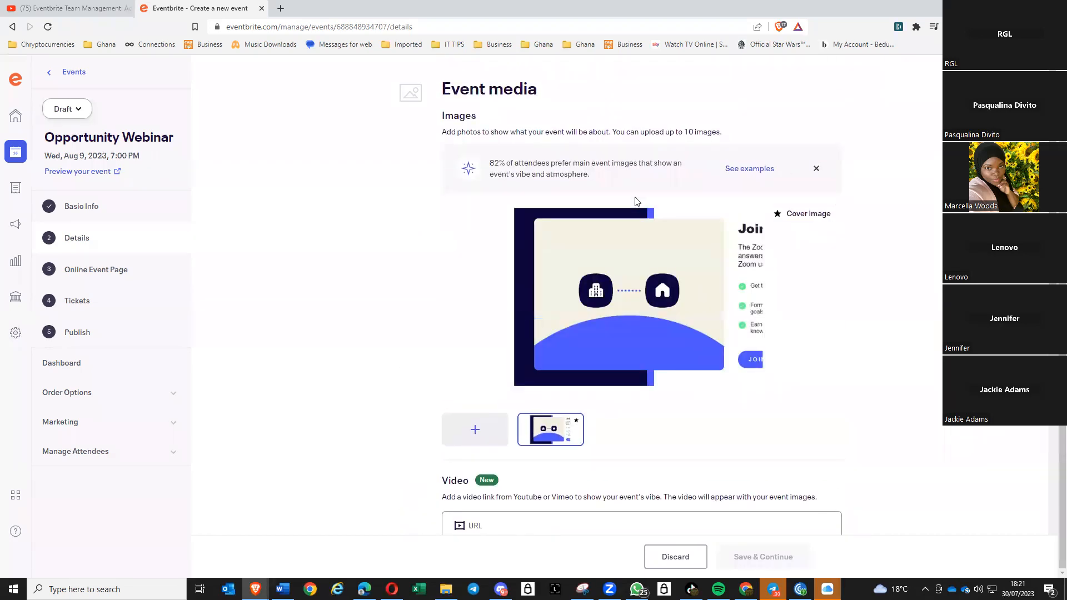
pyautogui.scroll(1, 636, 203)
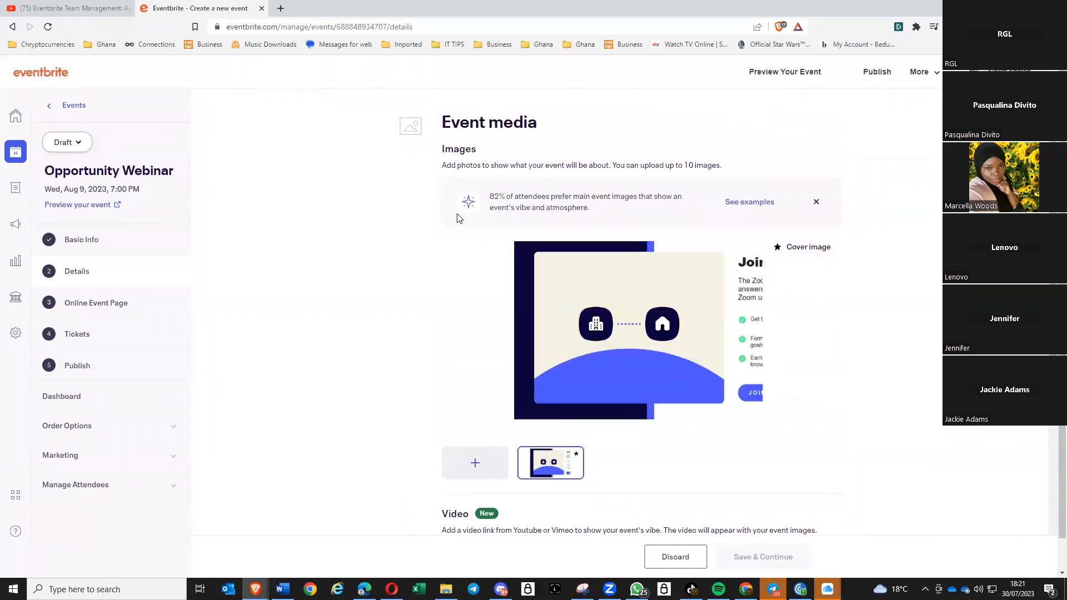
pyautogui.scroll(-7, 452, 305)
pyautogui.scroll(-3, 566, 413)
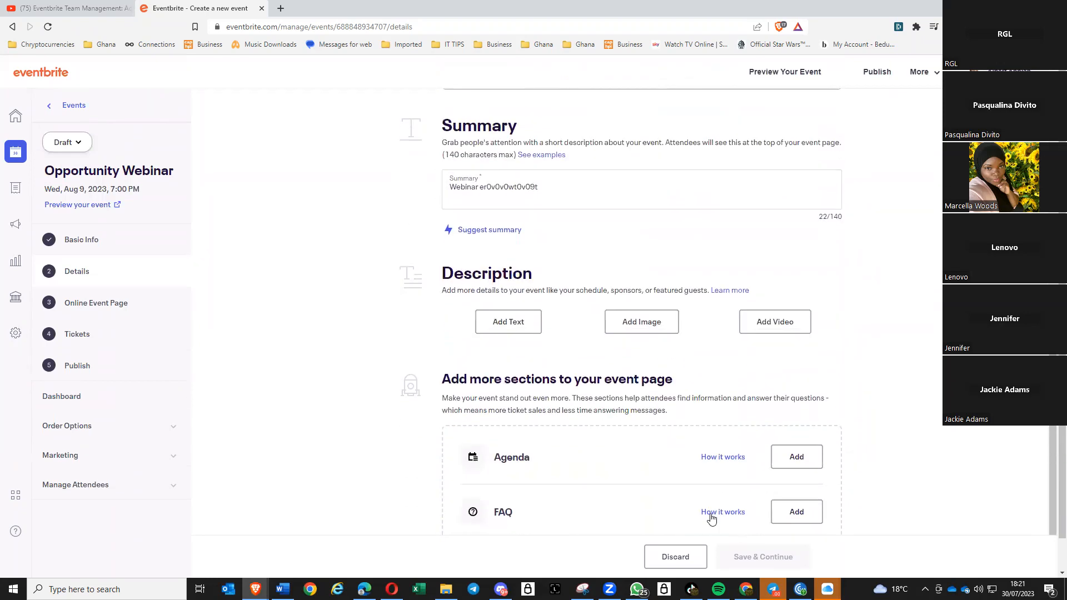
pyautogui.scroll(2, 563, 535)
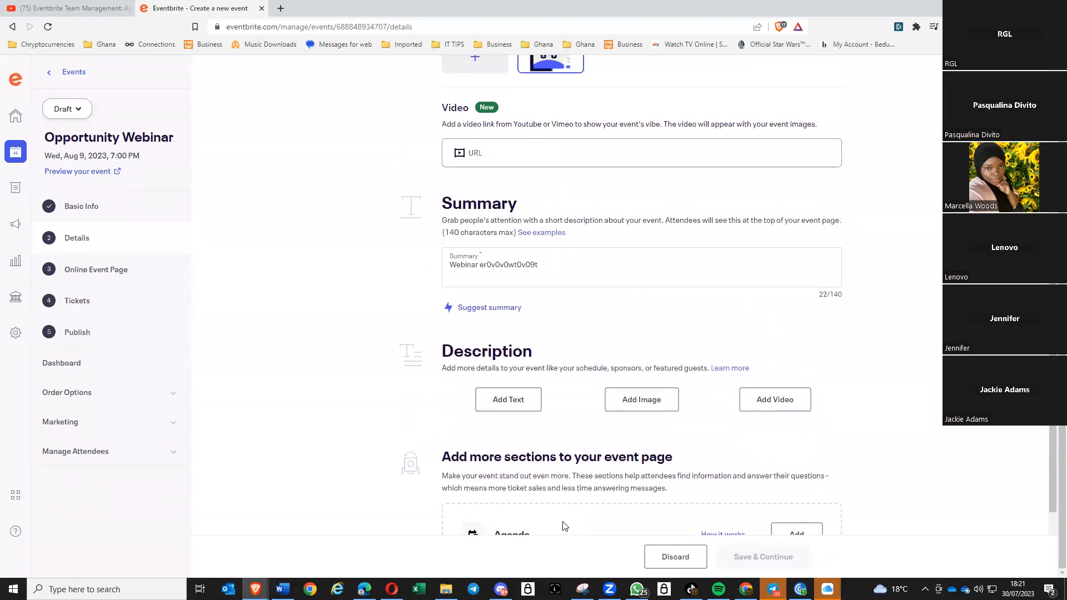
pyautogui.click(512, 400)
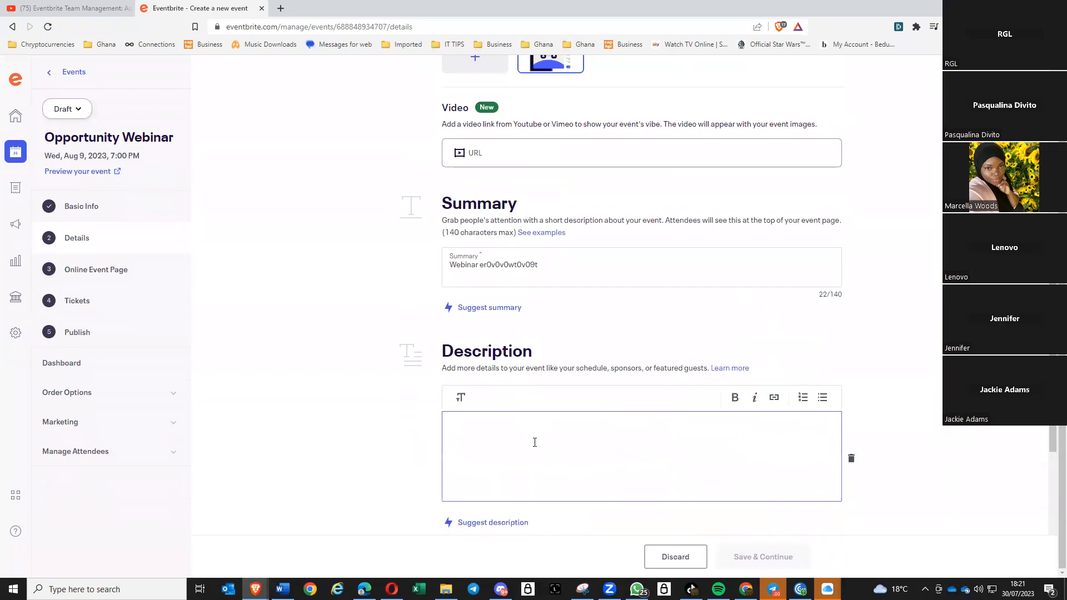
pyautogui.write('oiw009i0 900909')
pyautogui.scroll(4, 555, 505)
pyautogui.scroll(3, 602, 340)
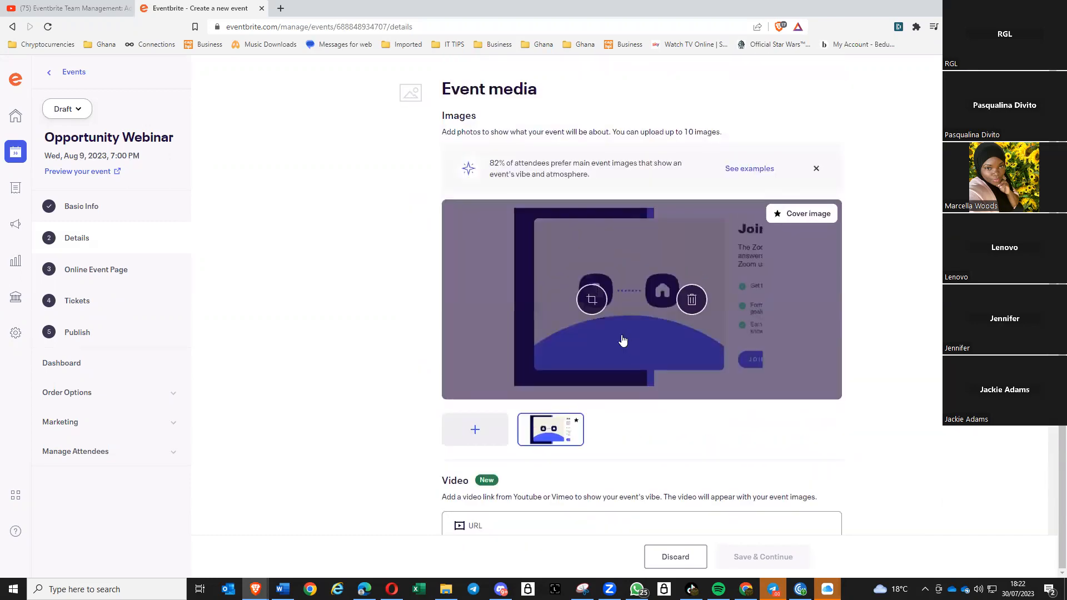
pyautogui.scroll(1, 623, 341)
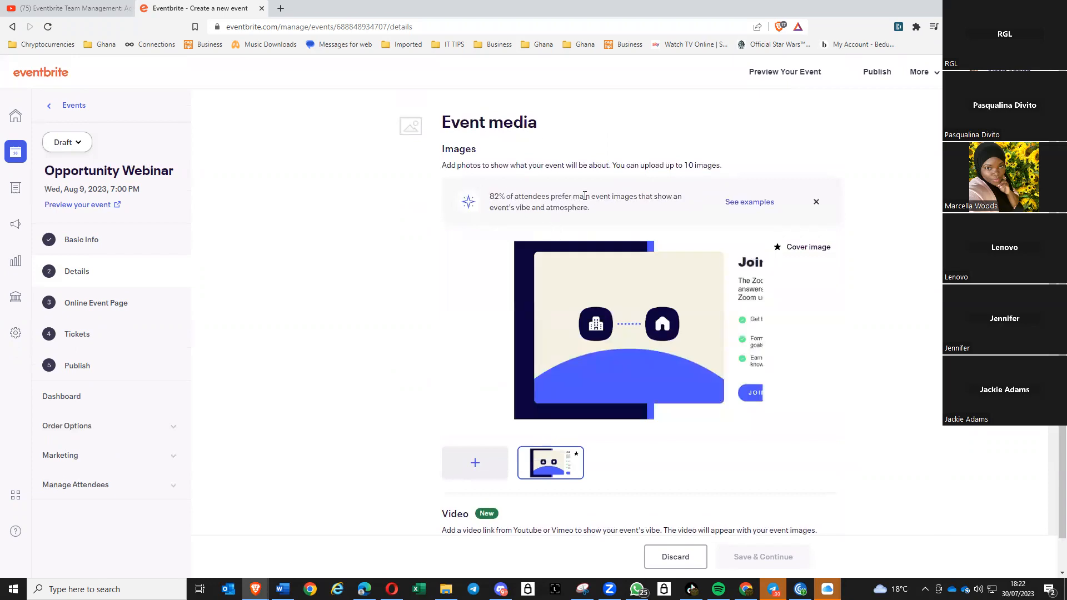
pyautogui.scroll(-7, 634, 229)
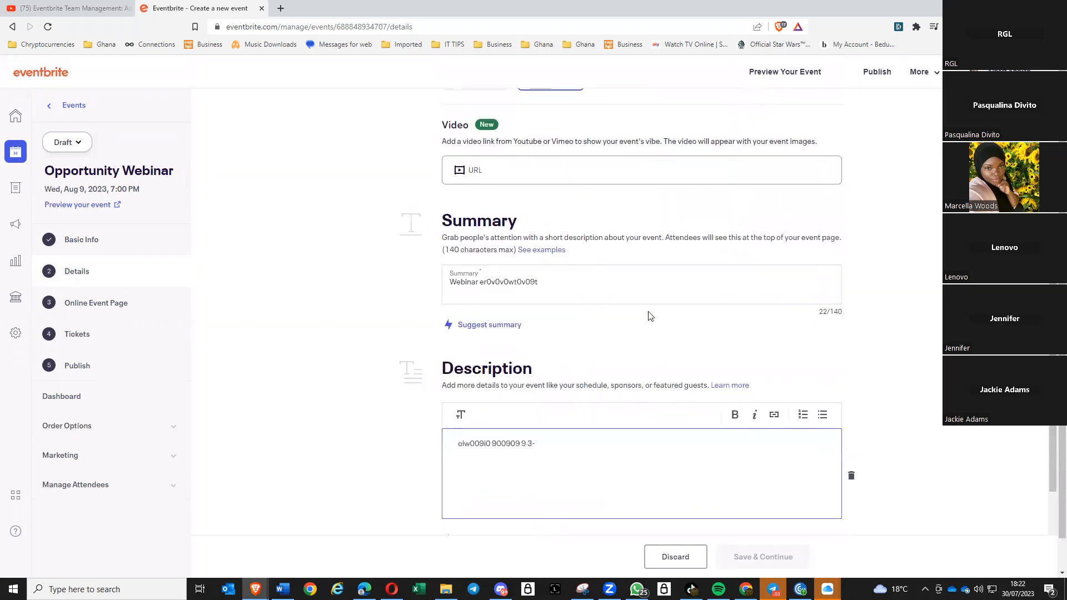
pyautogui.scroll(-5, 652, 315)
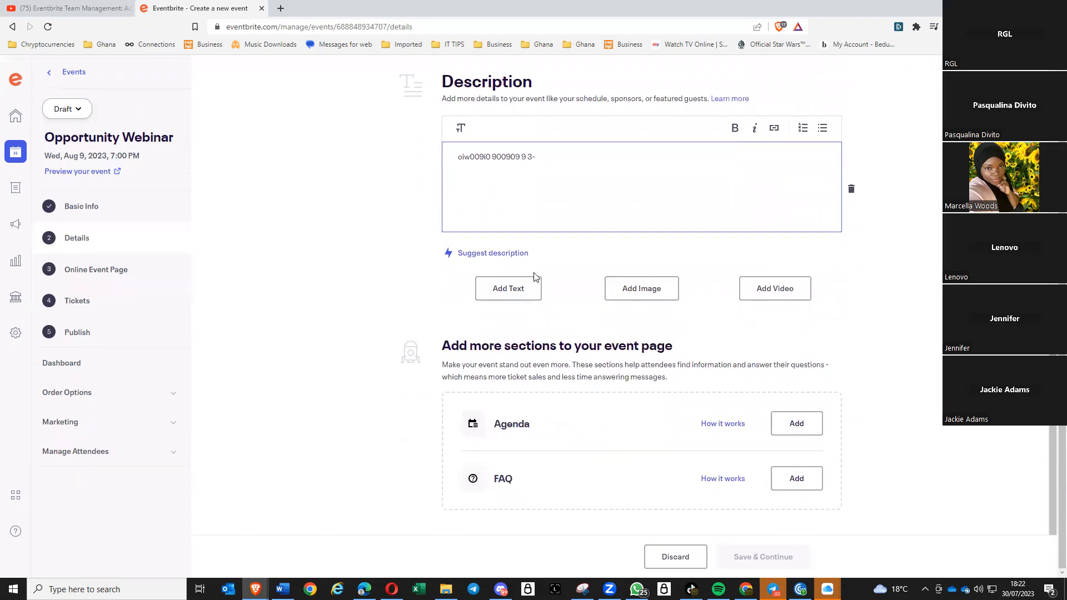
pyautogui.scroll(2, 536, 289)
pyautogui.scroll(-2, 542, 311)
# - Add an Agenda section with one item titled 'ipirep0i'
pyautogui.click(796, 424)
pyautogui.click(546, 488)
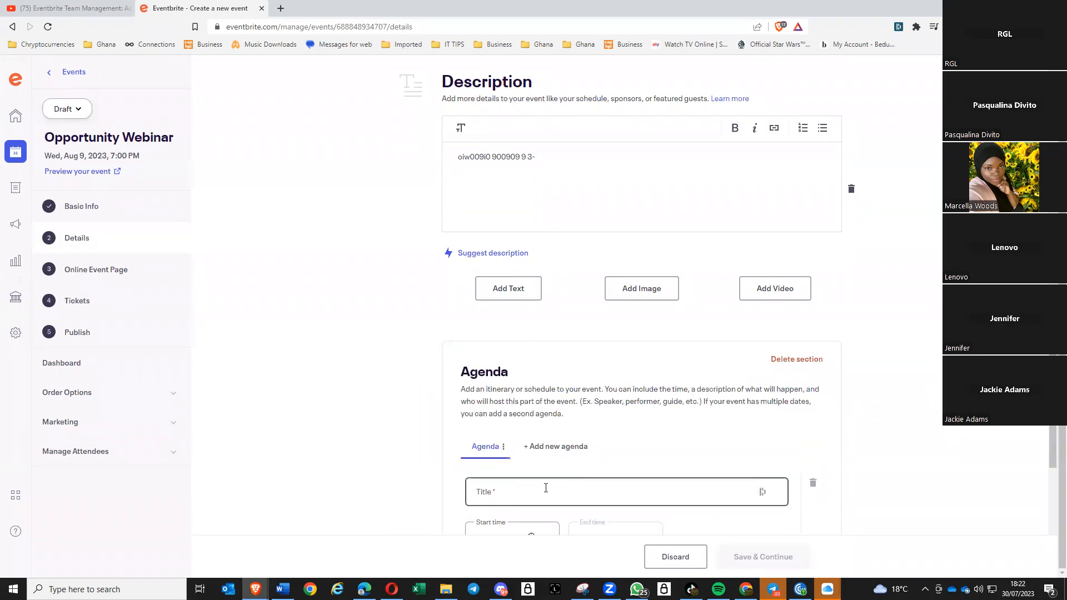
pyautogui.click(564, 488)
pyautogui.write('ipirep0i 9i')
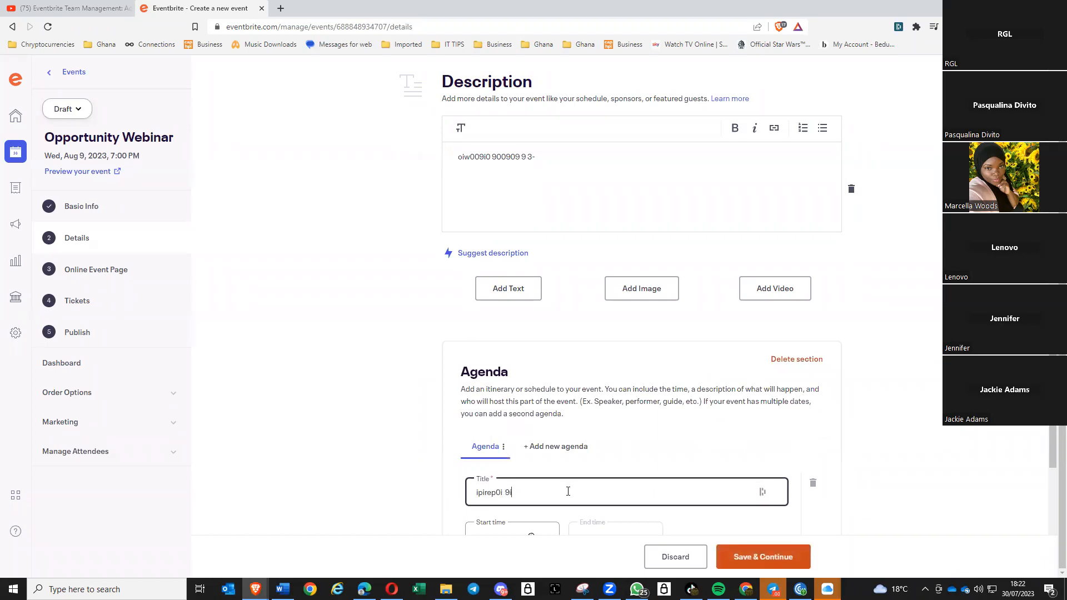
pyautogui.scroll(-3, 834, 367)
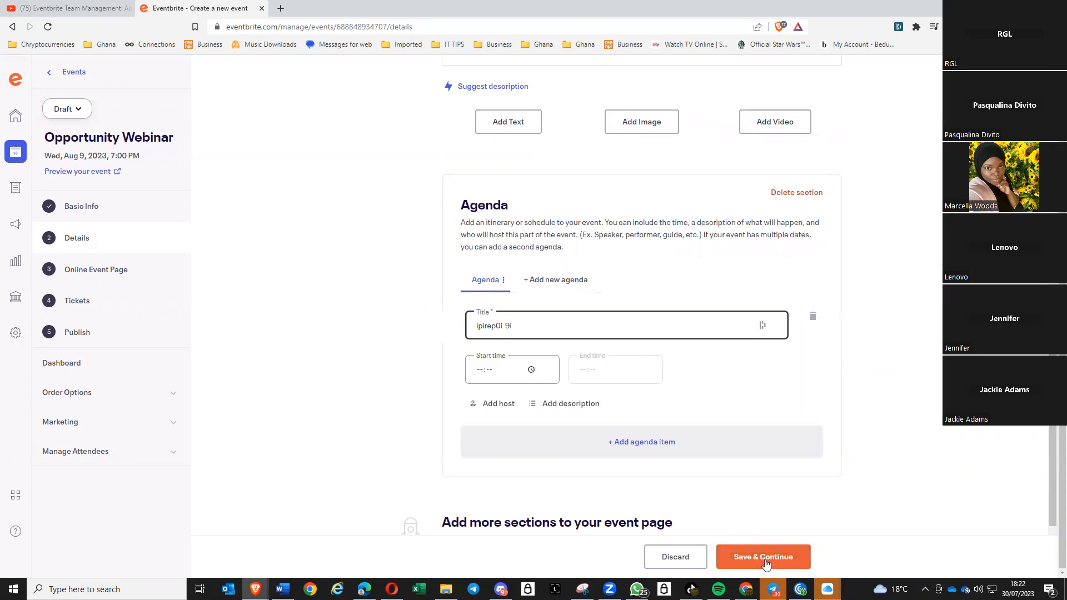
# - Save the event details and close the Your Virtual Venue introduction
pyautogui.click(784, 563)
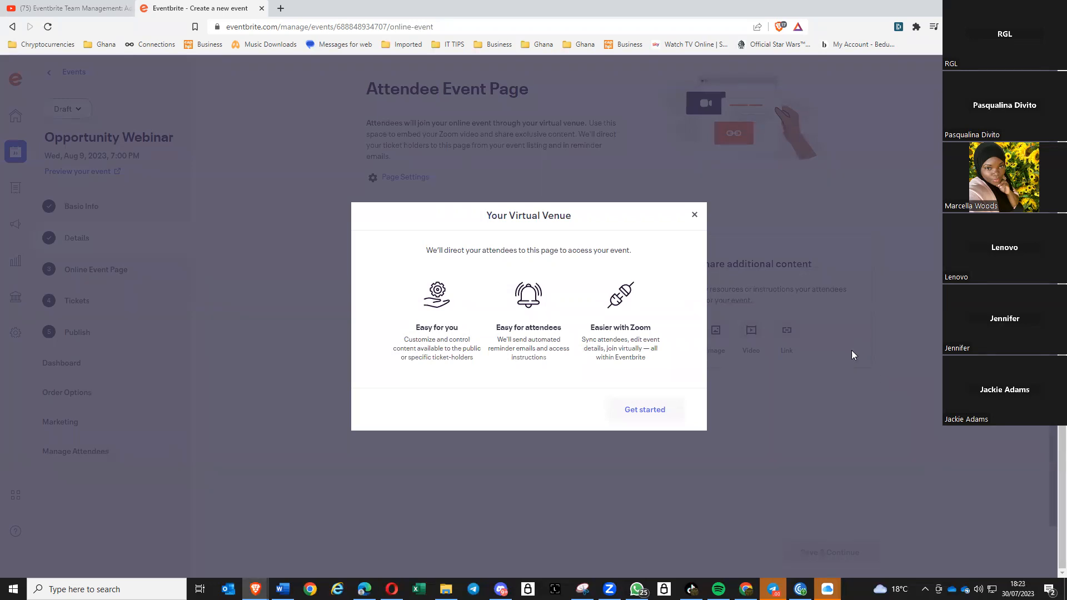
pyautogui.click(695, 216)
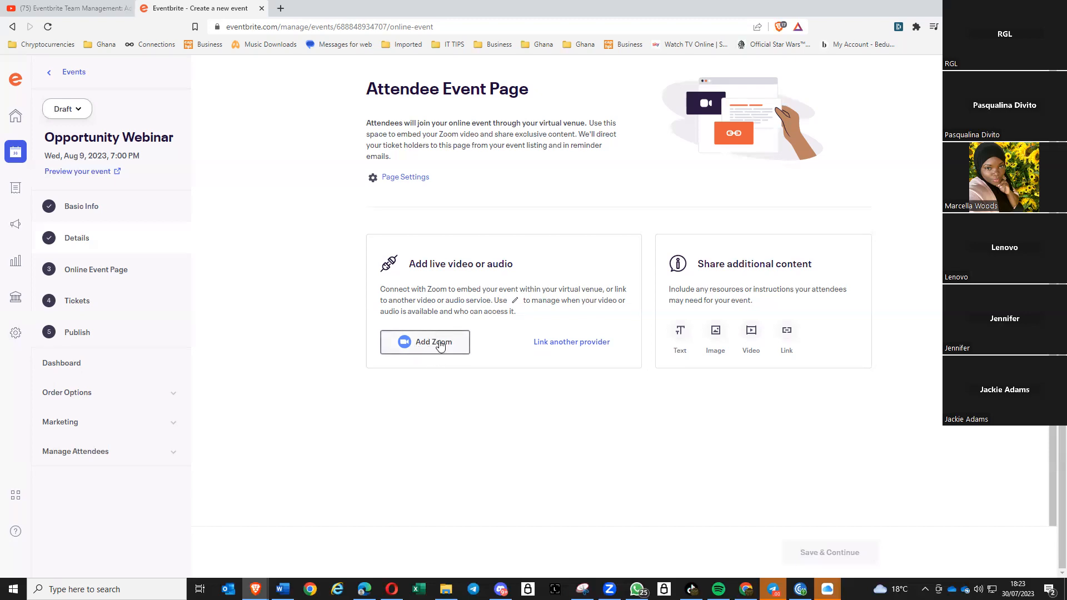
pyautogui.click(586, 349)
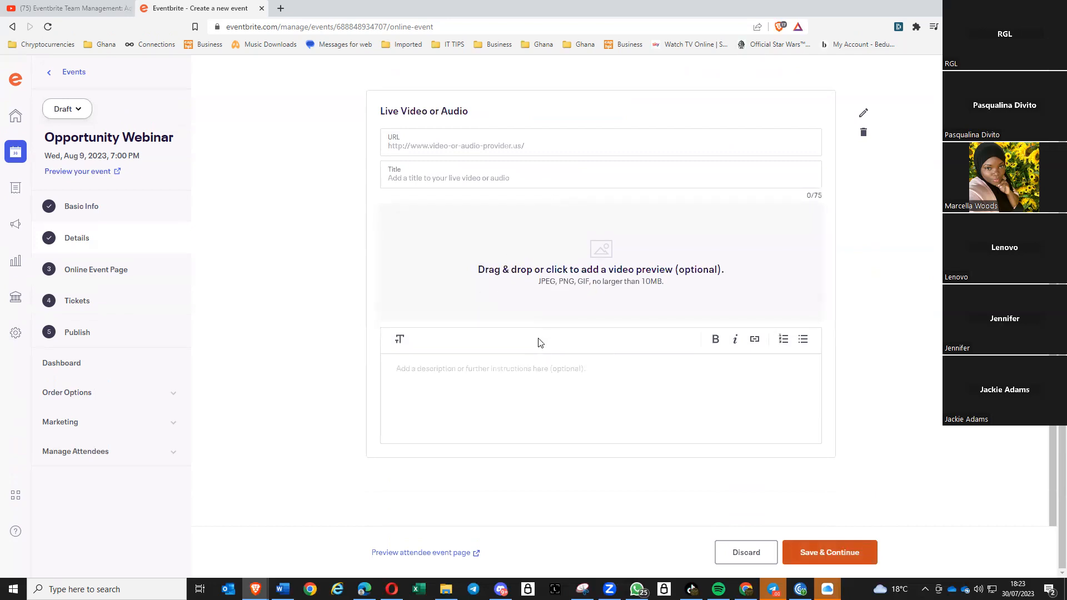
pyautogui.scroll(4, 539, 339)
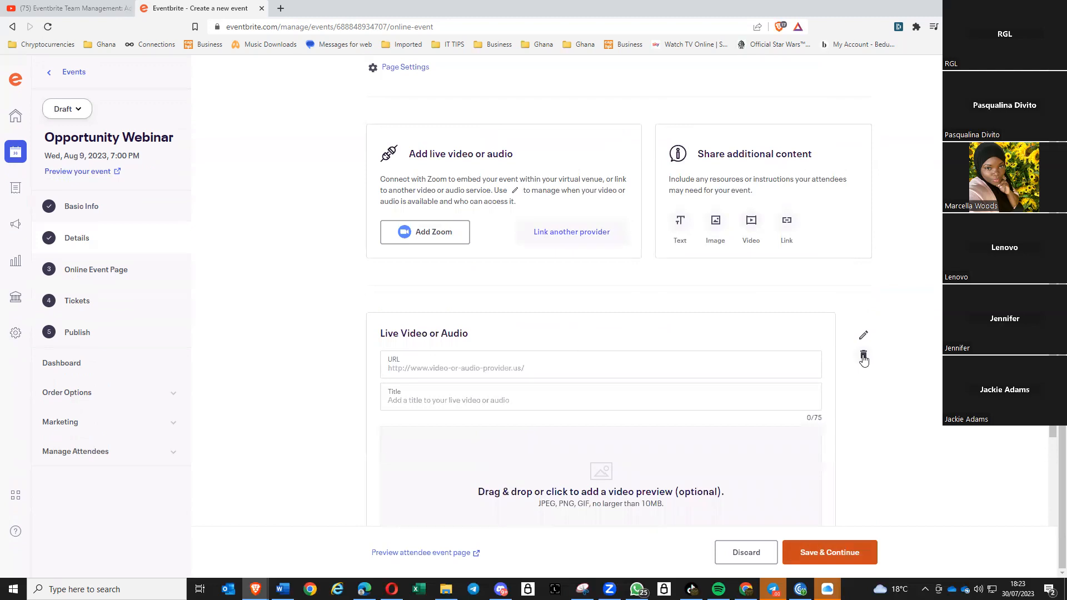
pyautogui.click(864, 357)
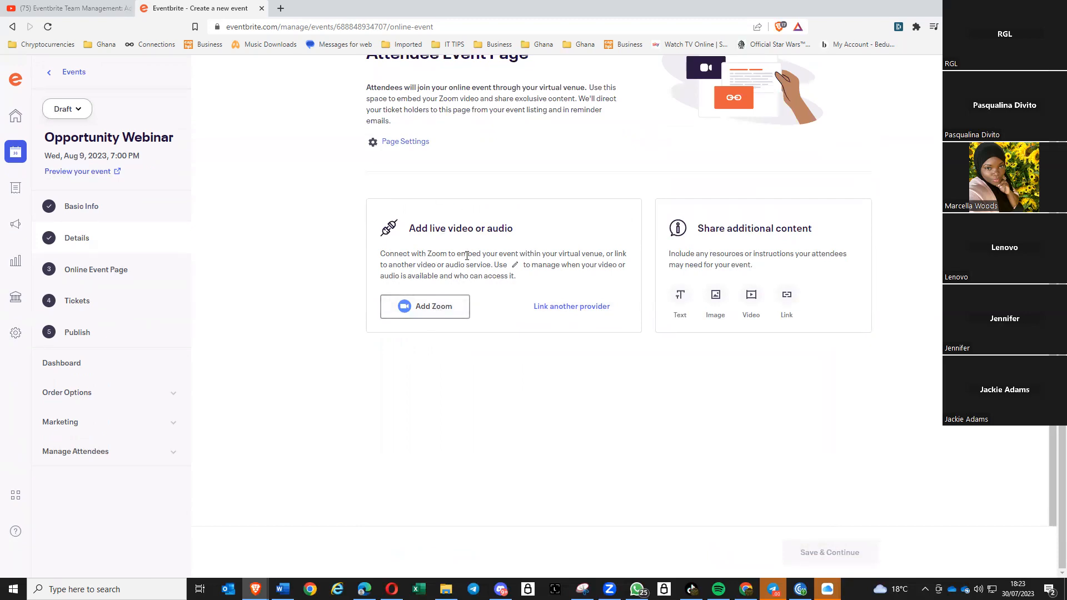
# - Set up Zoom with the connected account, hosting a Meeting via Create new meeting
pyautogui.click(441, 313)
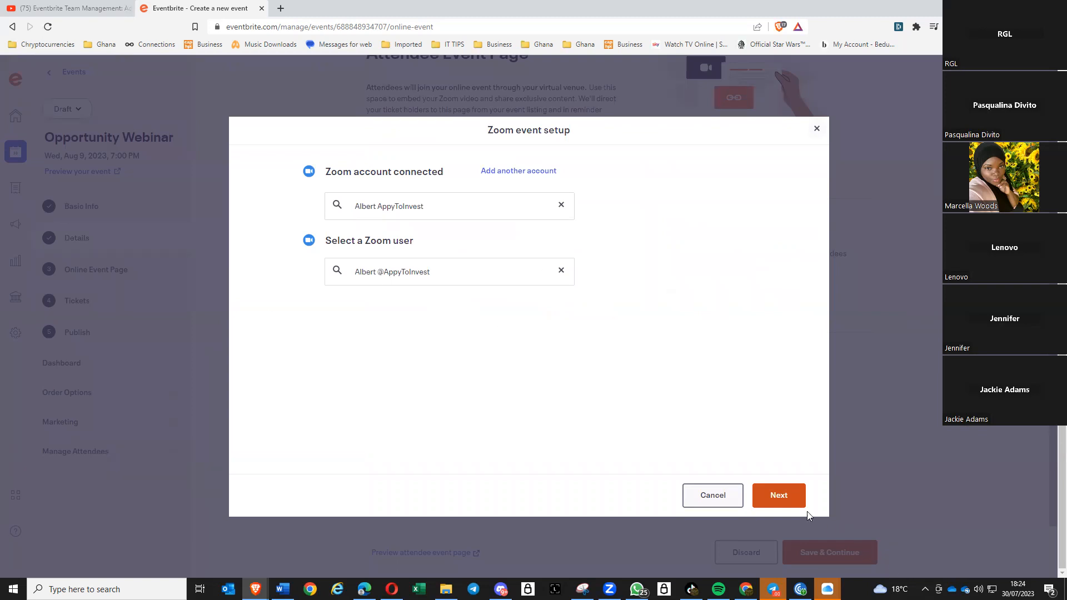
pyautogui.click(777, 500)
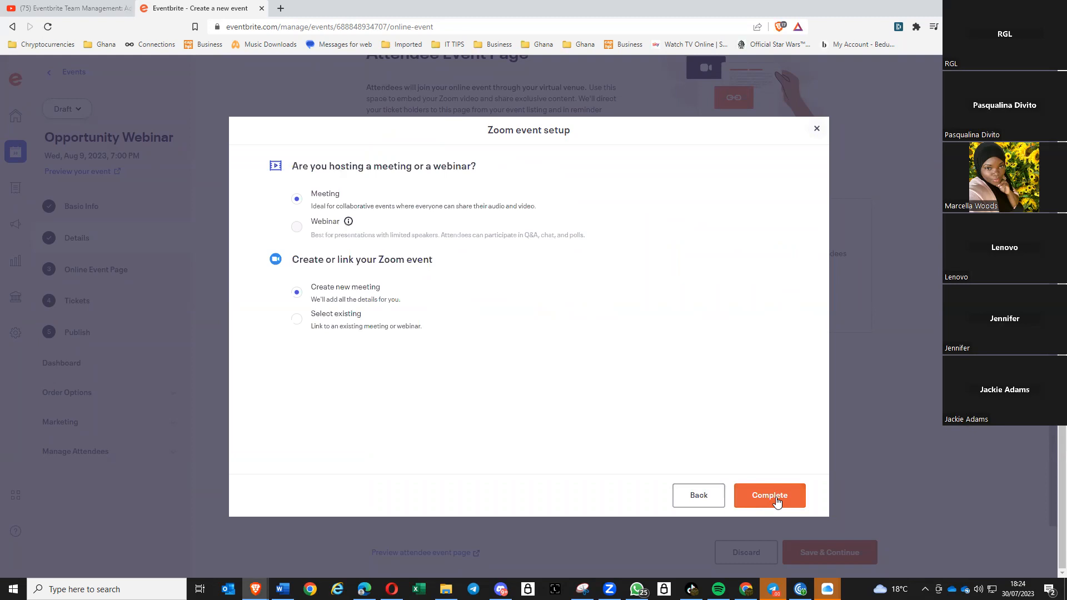
pyautogui.click(298, 322)
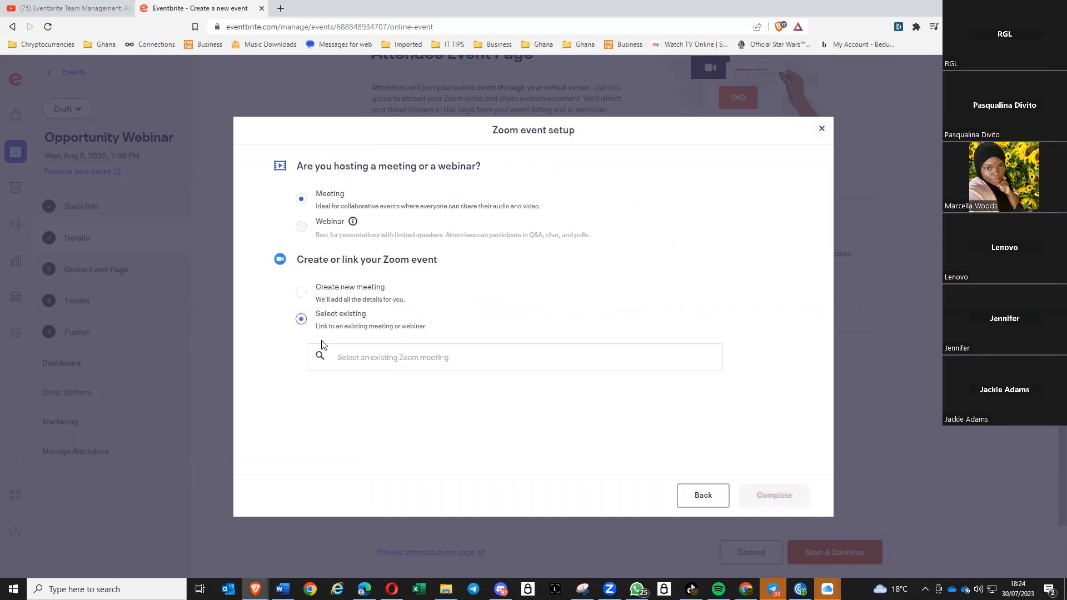
pyautogui.click(302, 294)
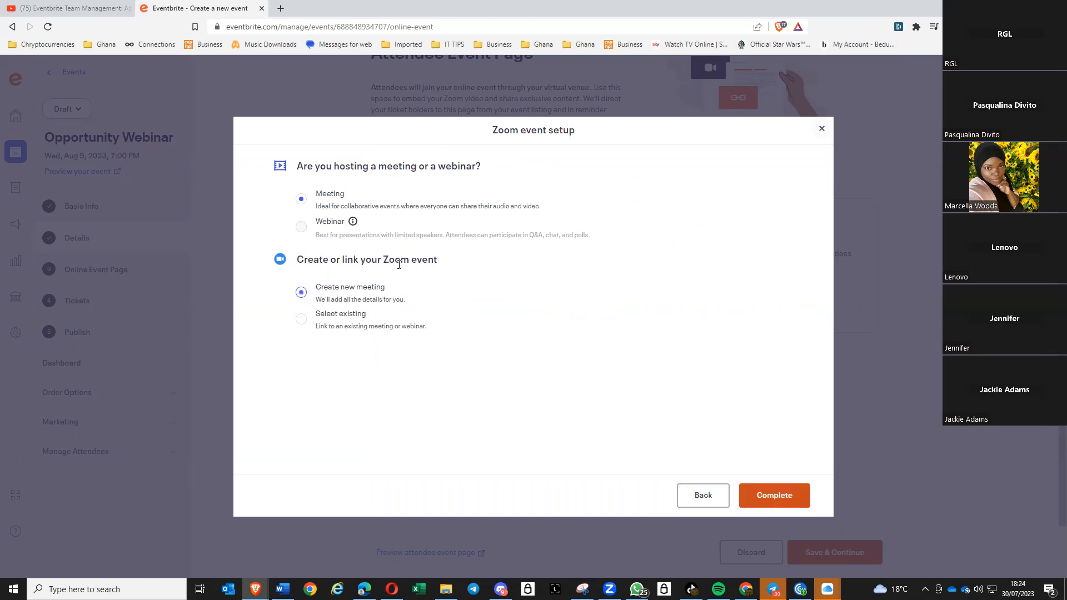
pyautogui.click(301, 320)
pyautogui.click(302, 293)
# - Complete the Zoom setup and review the Opportunity Webinar module's date, 7:00–8:30PM time and meeting ID
pyautogui.click(761, 500)
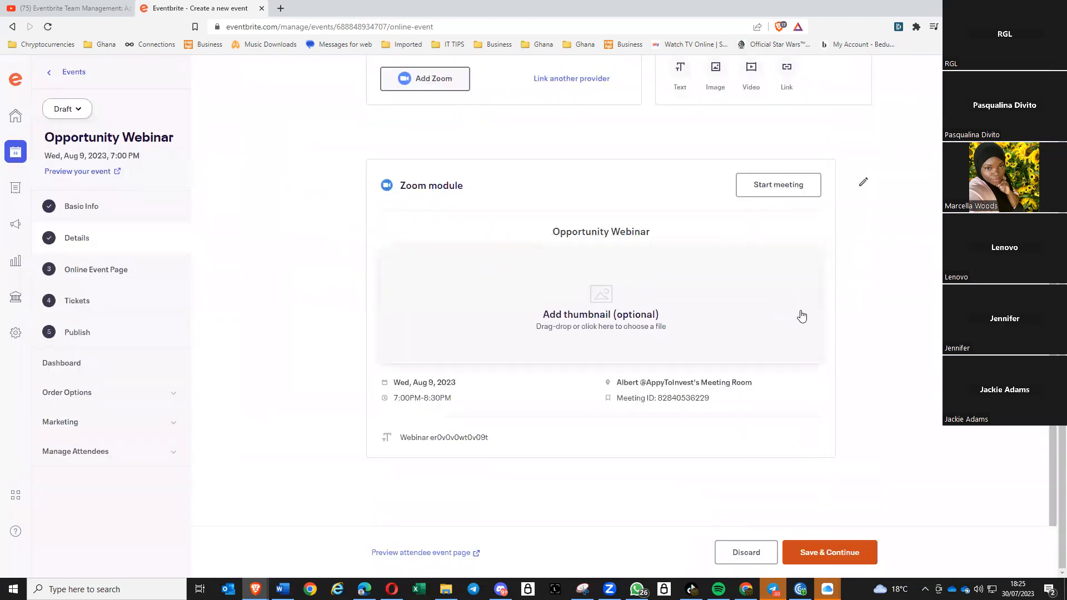
pyautogui.scroll(1, 522, 348)
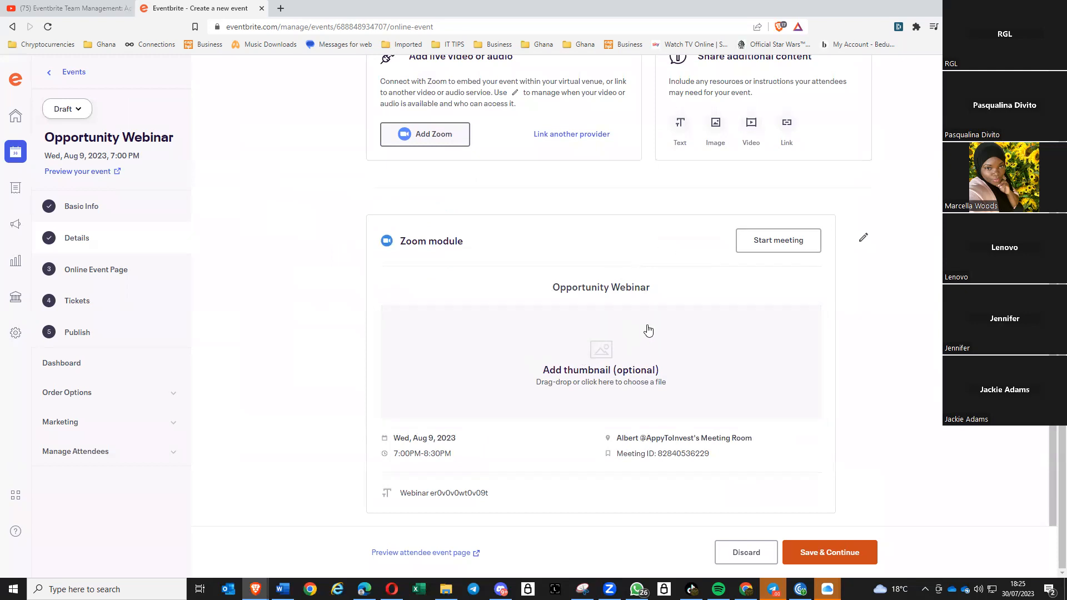
pyautogui.scroll(2, 595, 361)
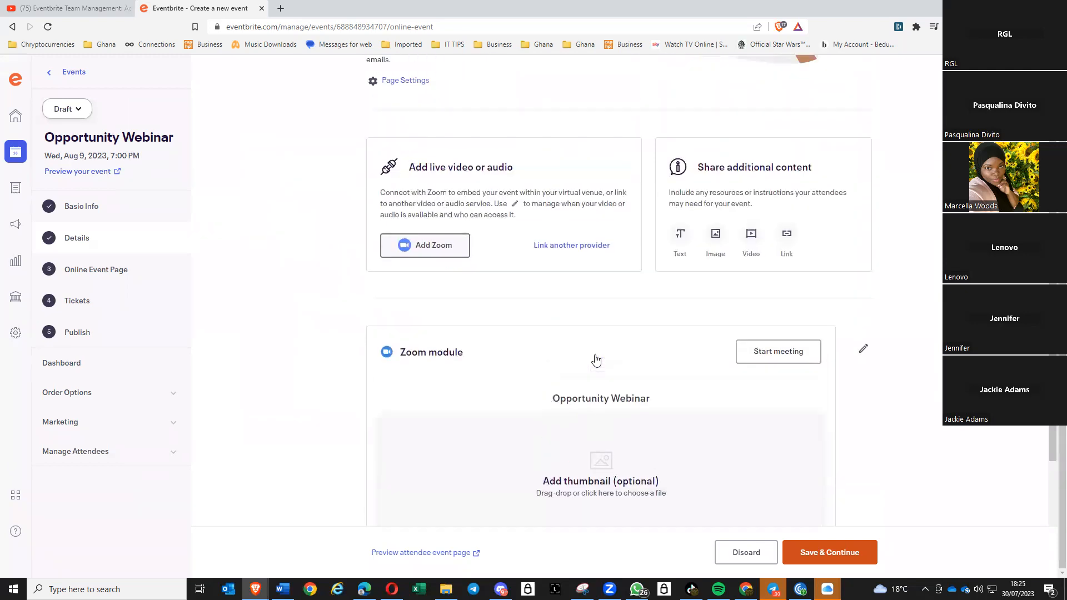
pyautogui.scroll(2, 559, 345)
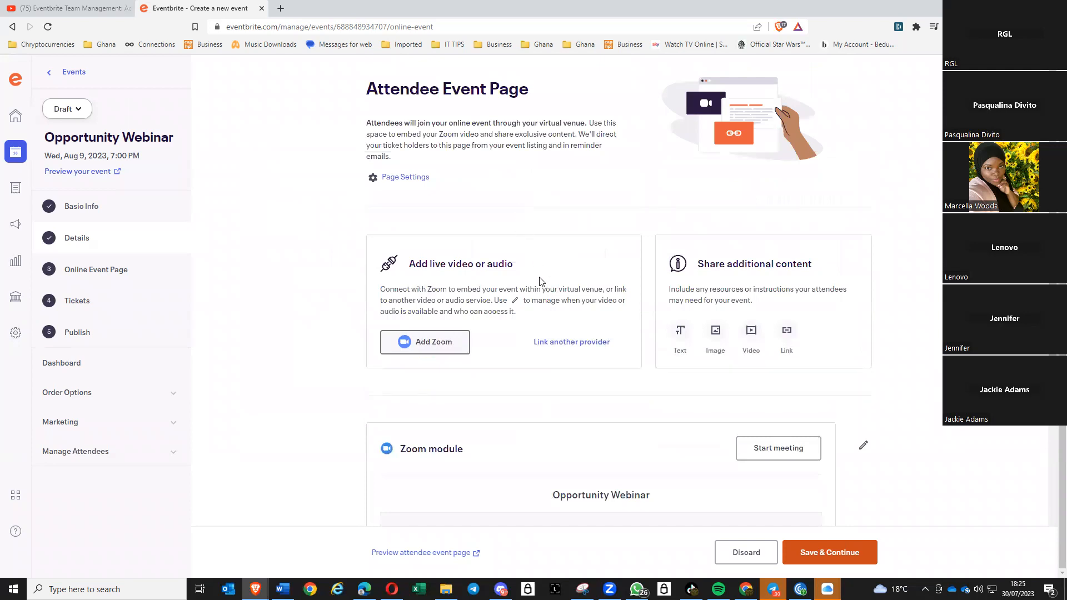
pyautogui.scroll(-4, 542, 284)
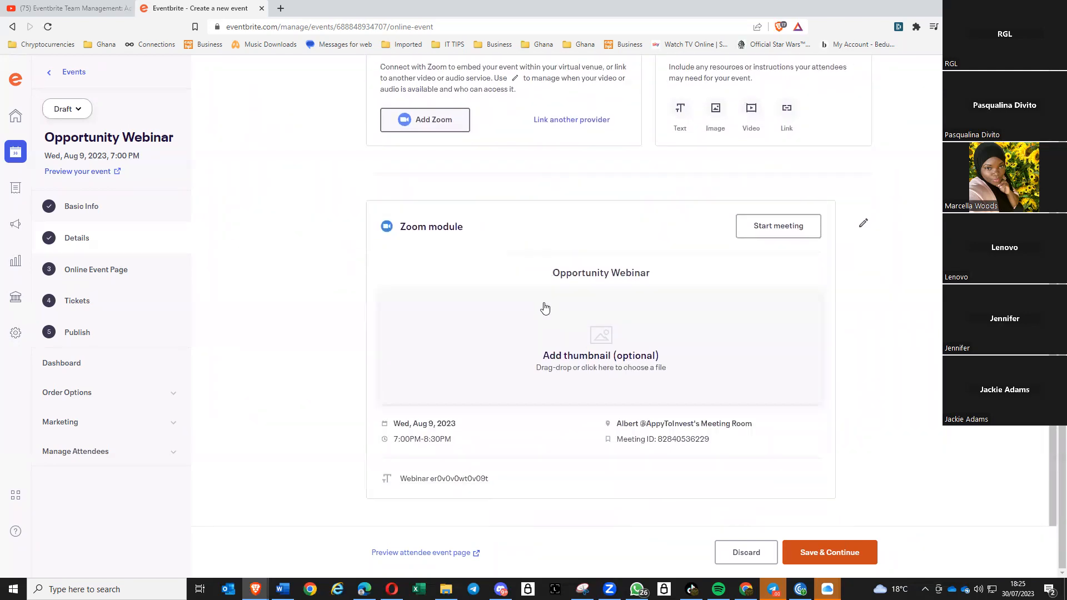
pyautogui.scroll(-1, 547, 311)
pyautogui.scroll(1, 553, 325)
pyautogui.scroll(-1, 558, 329)
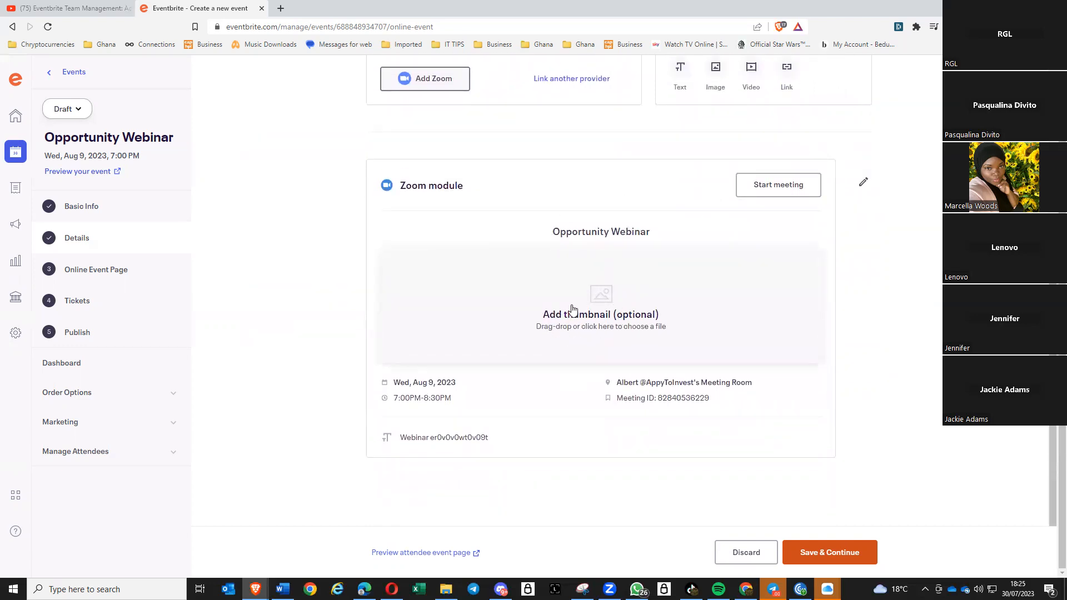
# - Change the Zoom module's early join from 30 to 5 minutes, keep All tickets and Visible, and apply
pyautogui.click(863, 182)
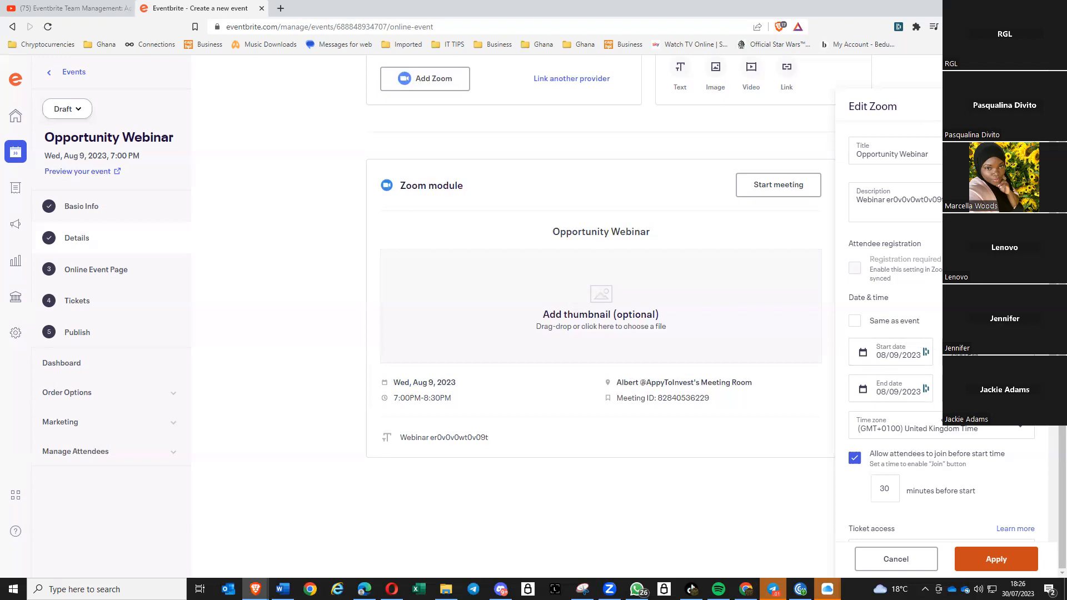
pyautogui.scroll(-2, 915, 418)
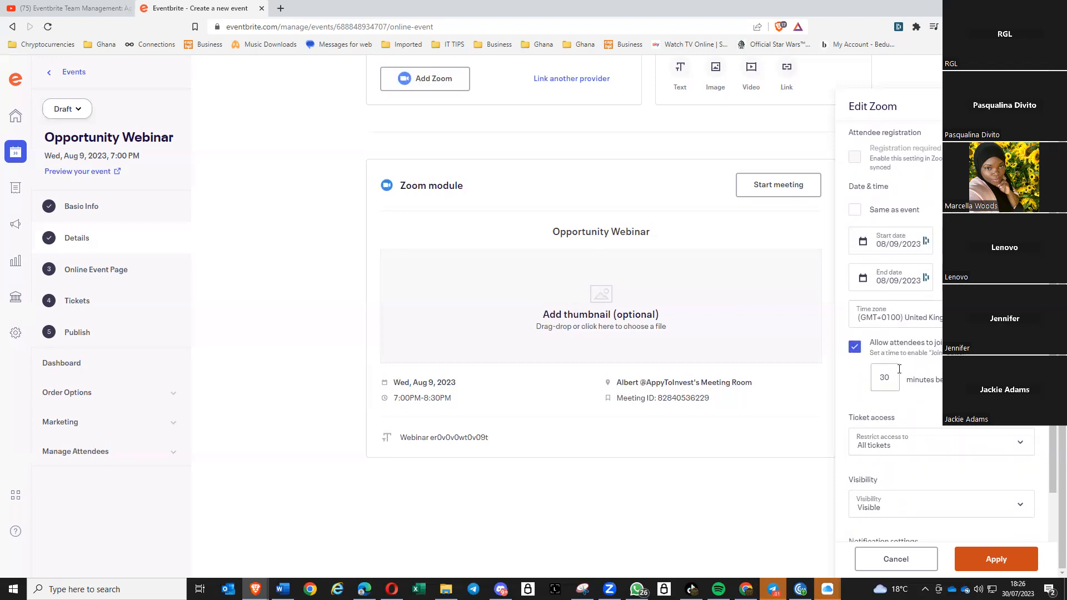
pyautogui.scroll(-1, 889, 361)
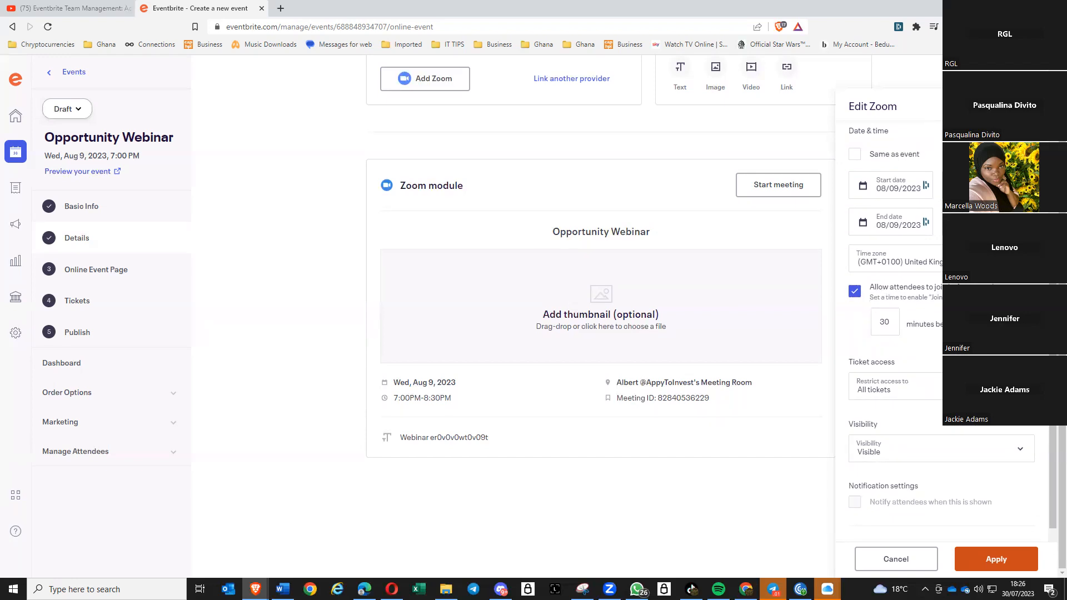
pyautogui.moveTo(889, 327); pyautogui.dragTo(873, 323)
pyautogui.write('5')
pyautogui.scroll(-2, 836, 469)
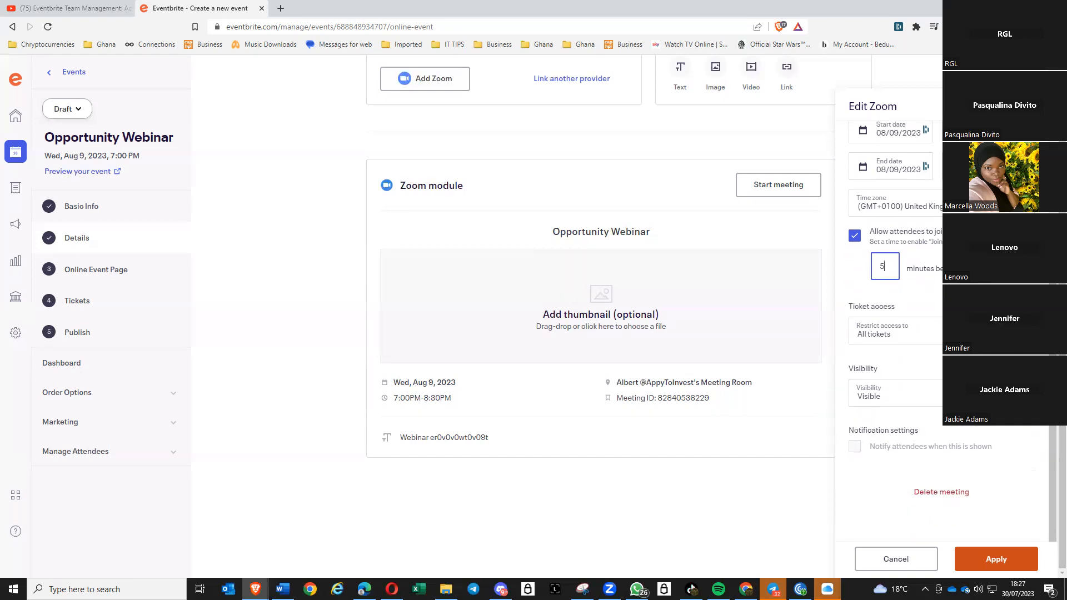
pyautogui.click(946, 331)
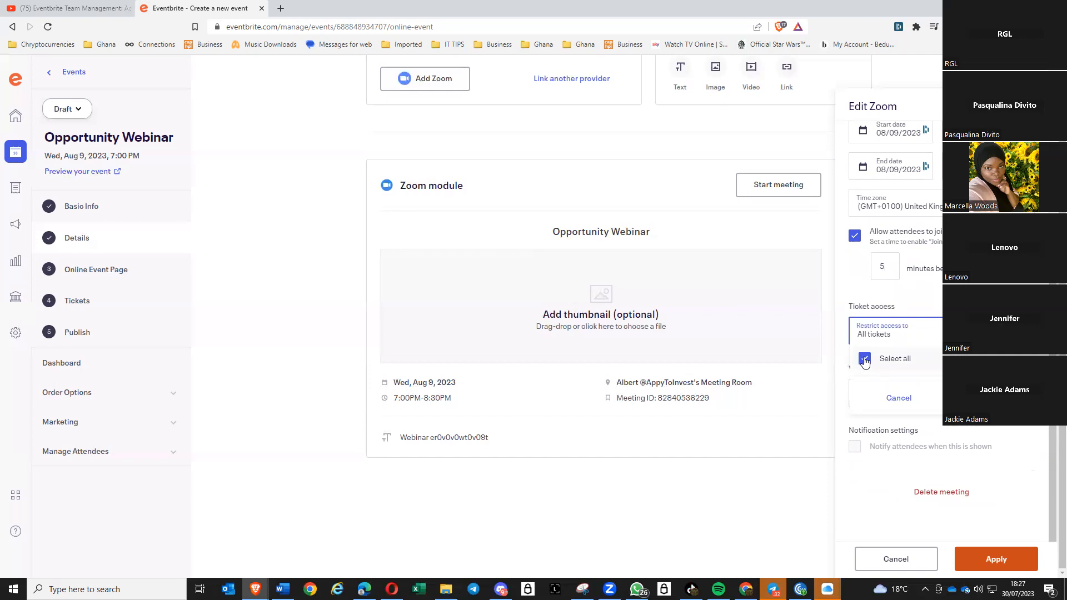
pyautogui.click(792, 355)
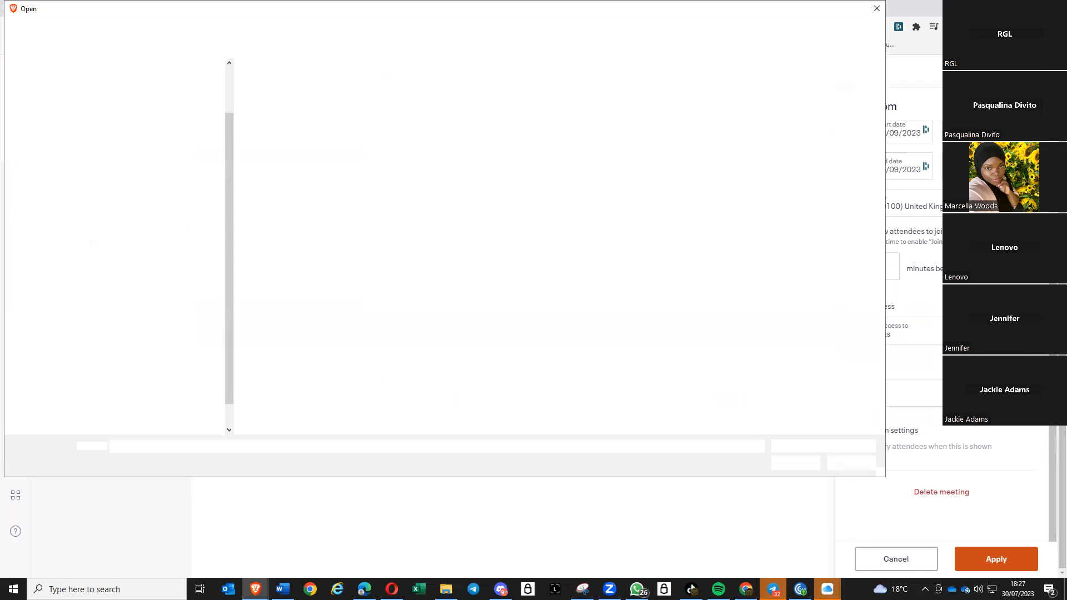
pyautogui.click(876, 8)
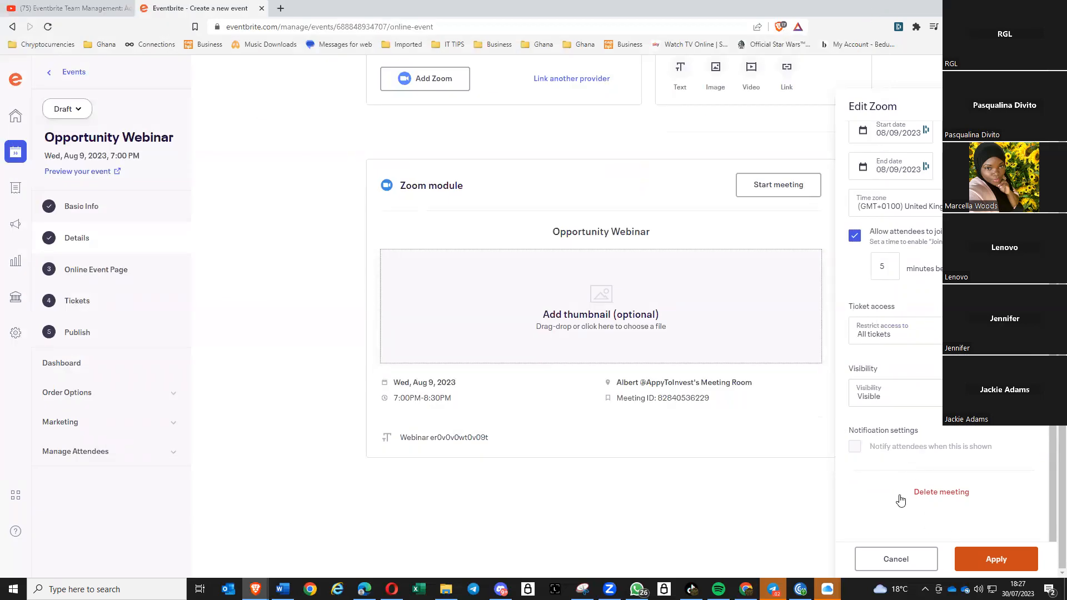
pyautogui.scroll(-1, 891, 485)
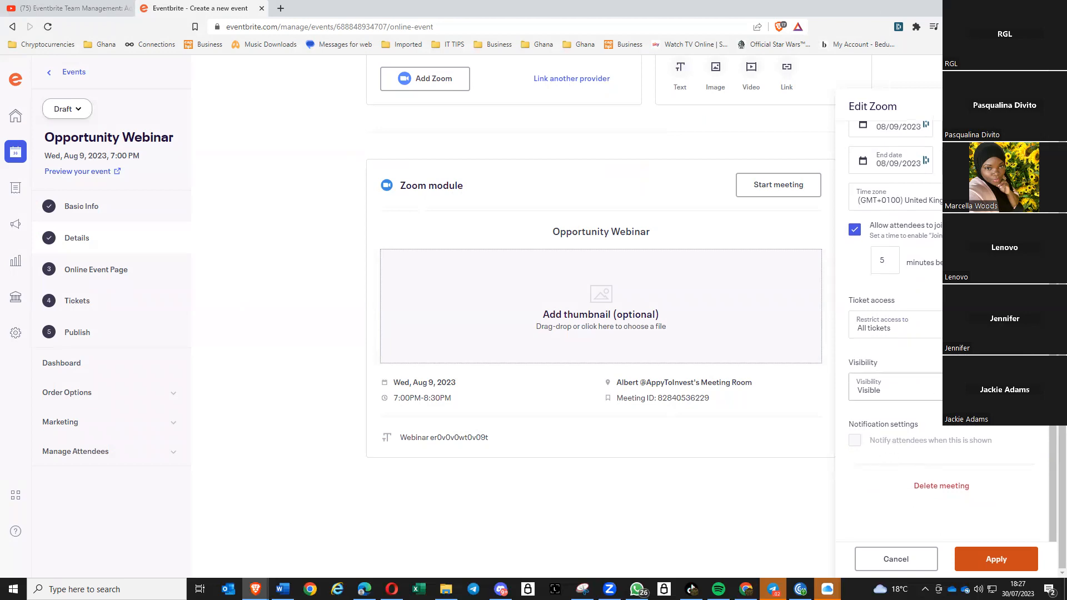
pyautogui.click(942, 388)
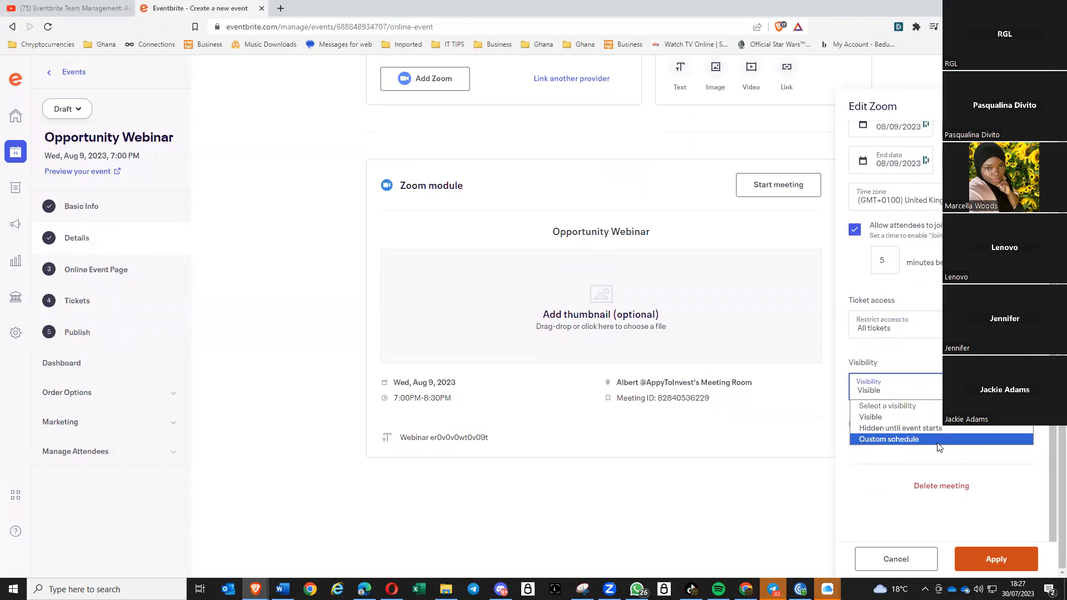
pyautogui.click(873, 418)
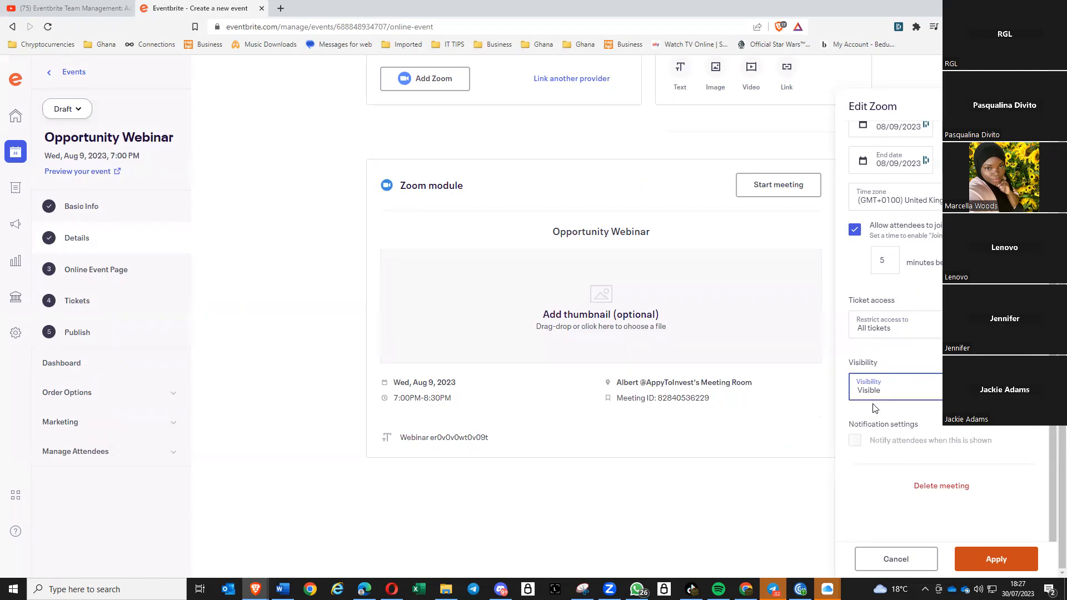
pyautogui.click(995, 562)
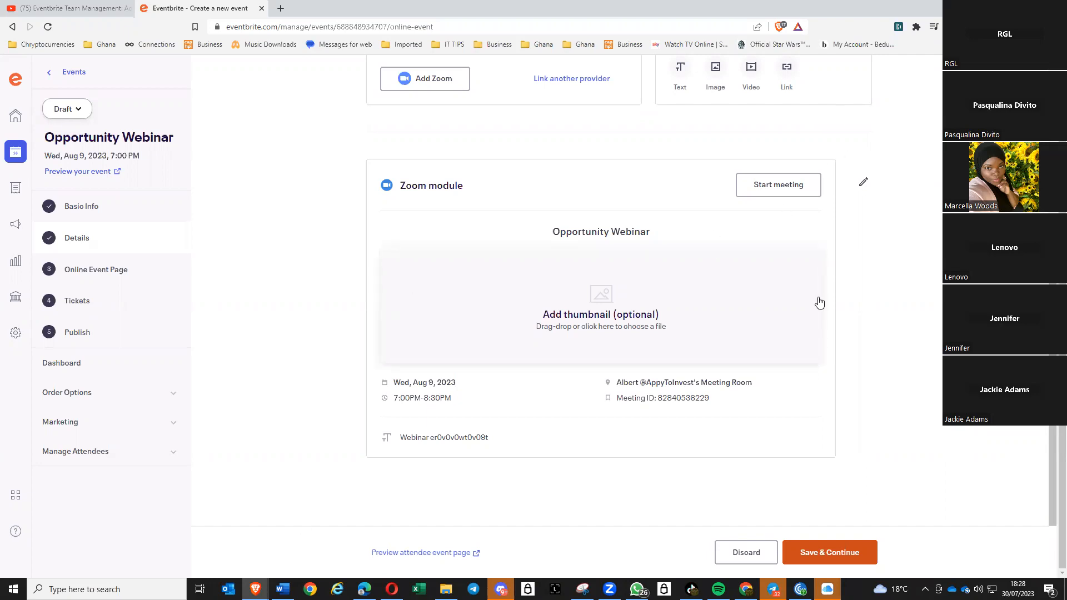
# - Save the Online Event Page with its Zoom meeting and continue to Tickets
pyautogui.click(839, 553)
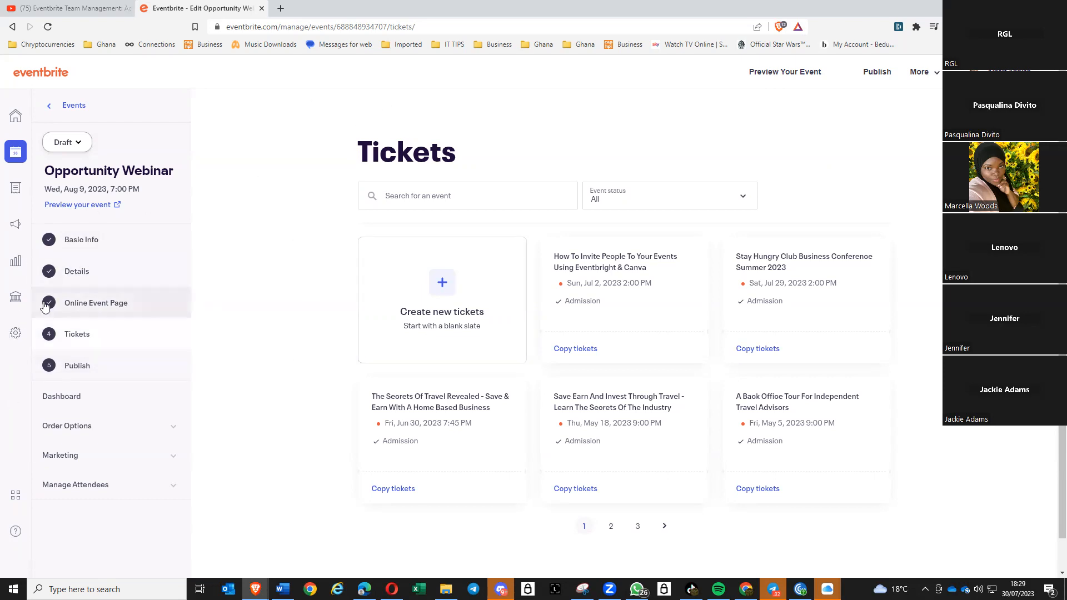
# - Start a new Free ticket named General Admission, on sale 07/30/2023–08/09/2023
pyautogui.click(442, 285)
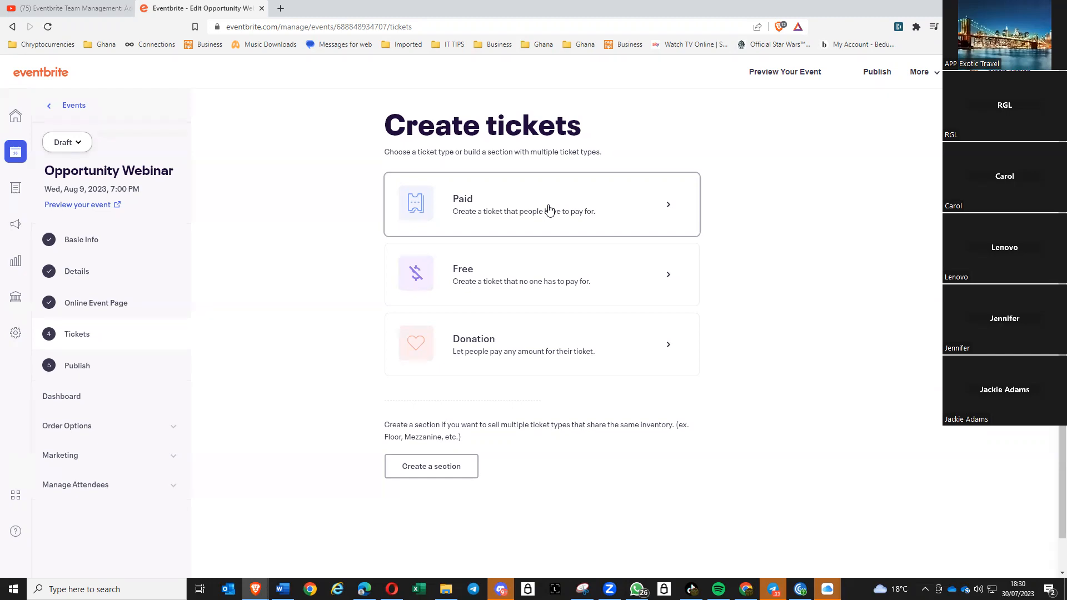
pyautogui.click(550, 284)
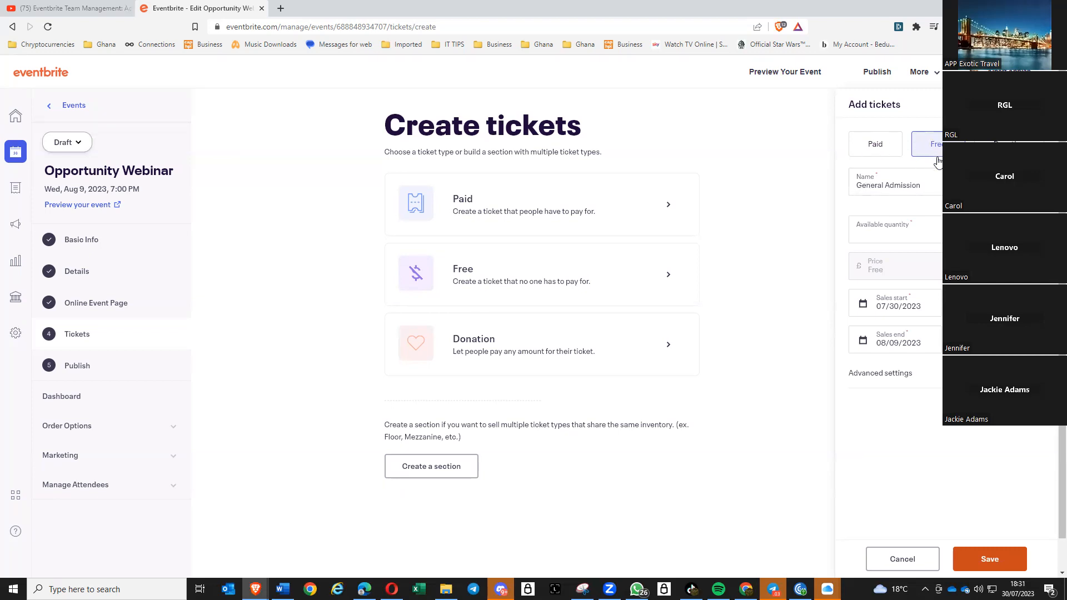
# - Enter an available quantity of 50 and set the sales end time to 8:30 PM
pyautogui.click(927, 231)
pyautogui.write('50')
pyautogui.click(998, 340)
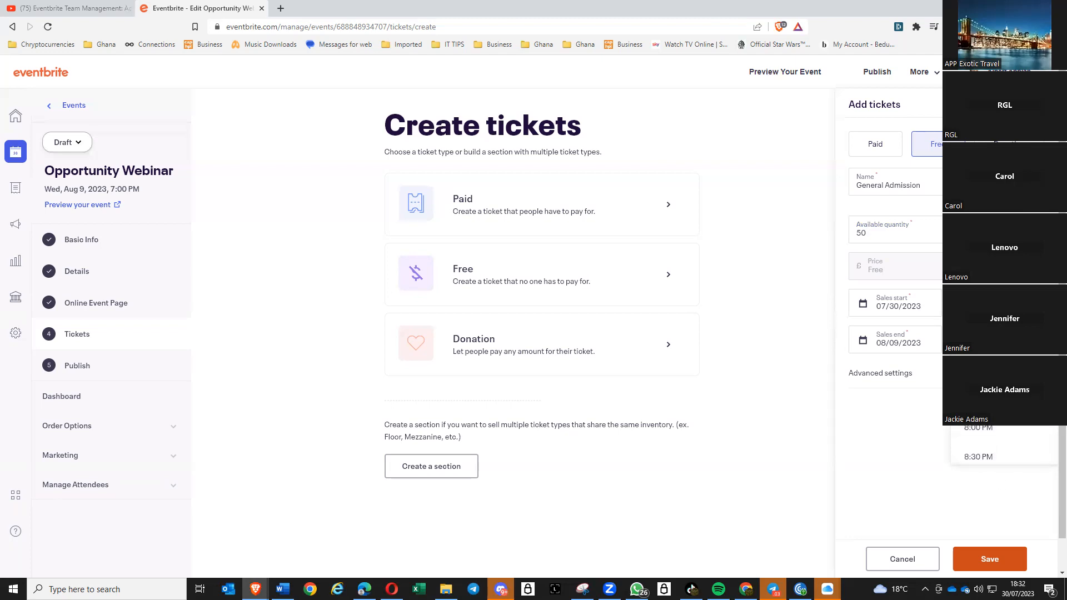
pyautogui.click(981, 453)
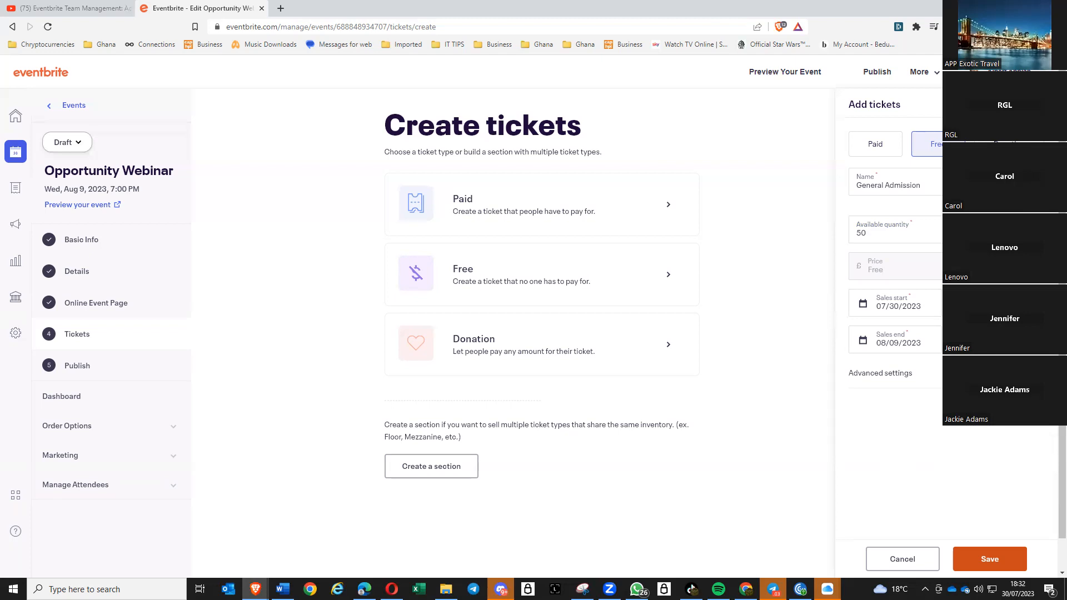
# - Keep the ticket's visibility as Visible and save the 50-quantity General Admission ticket
pyautogui.scroll(-2, 912, 355)
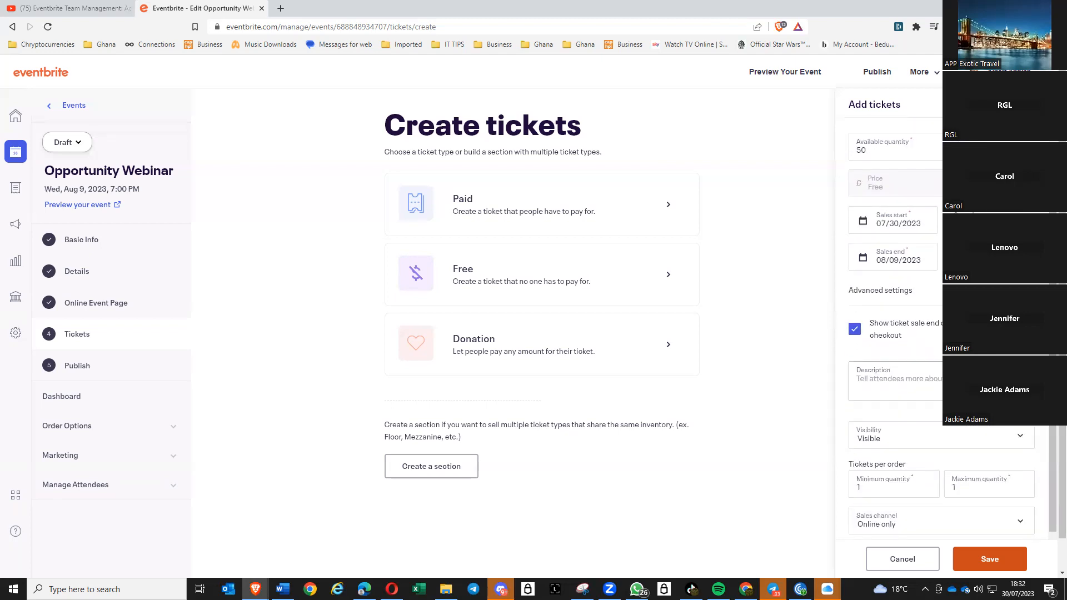
pyautogui.scroll(-1, 1024, 442)
pyautogui.scroll(-1, 1024, 443)
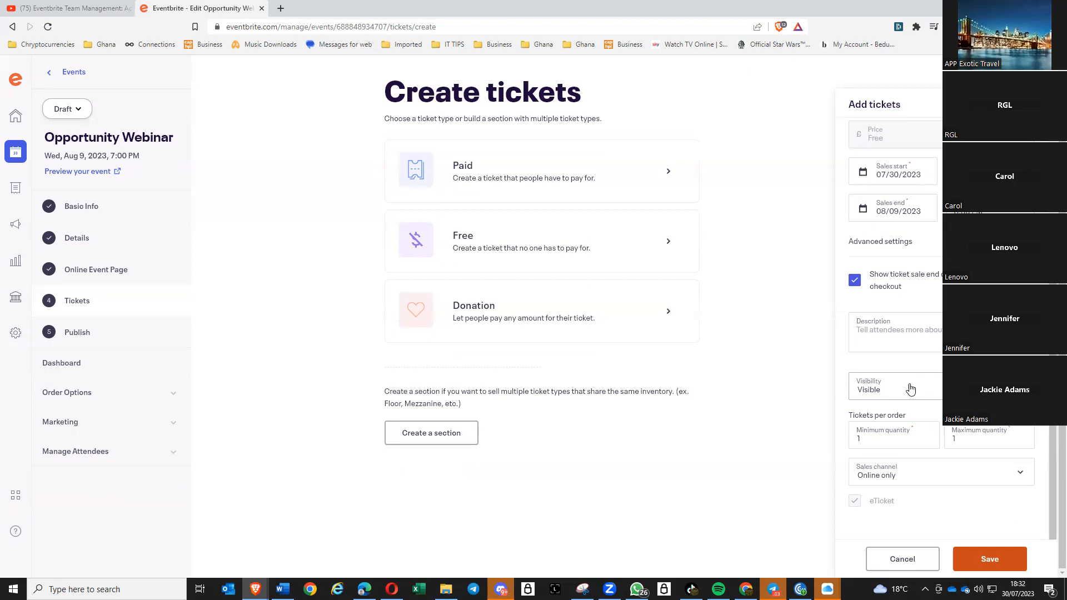
pyautogui.click(989, 386)
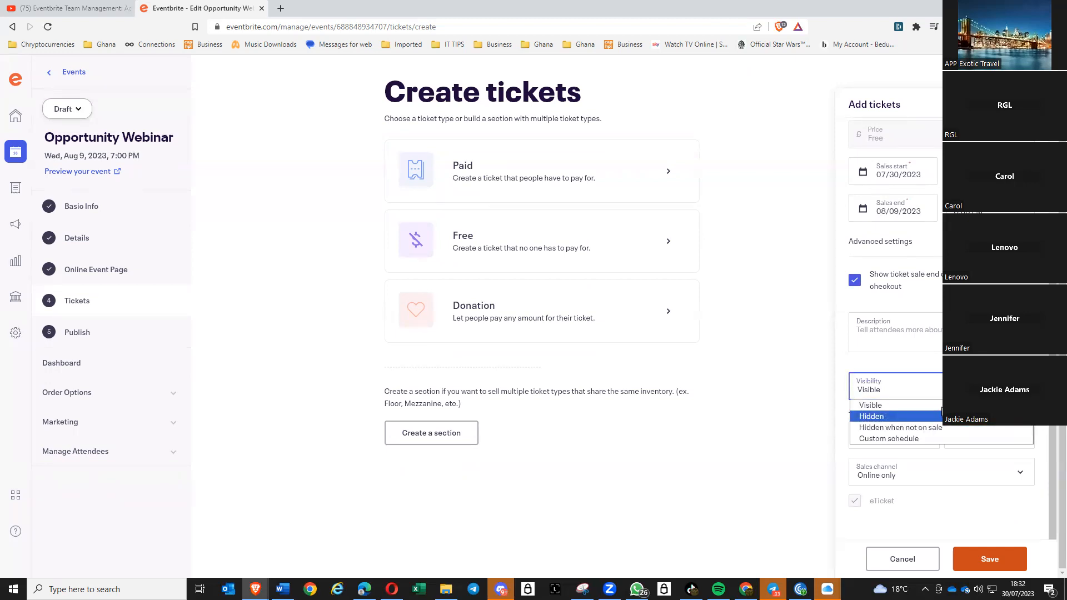
pyautogui.click(838, 344)
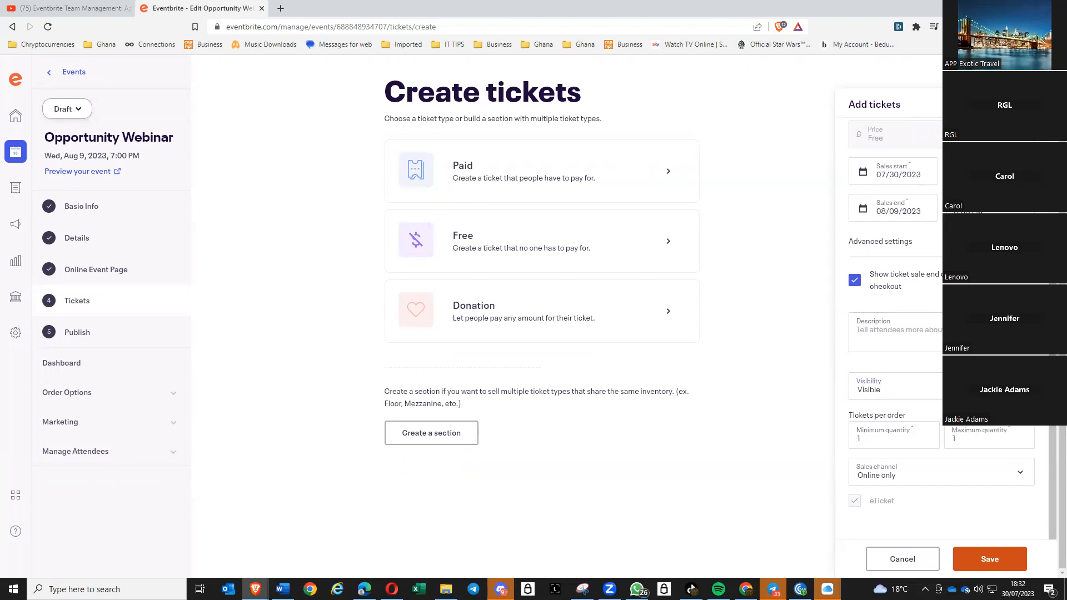
pyautogui.scroll(3, 895, 333)
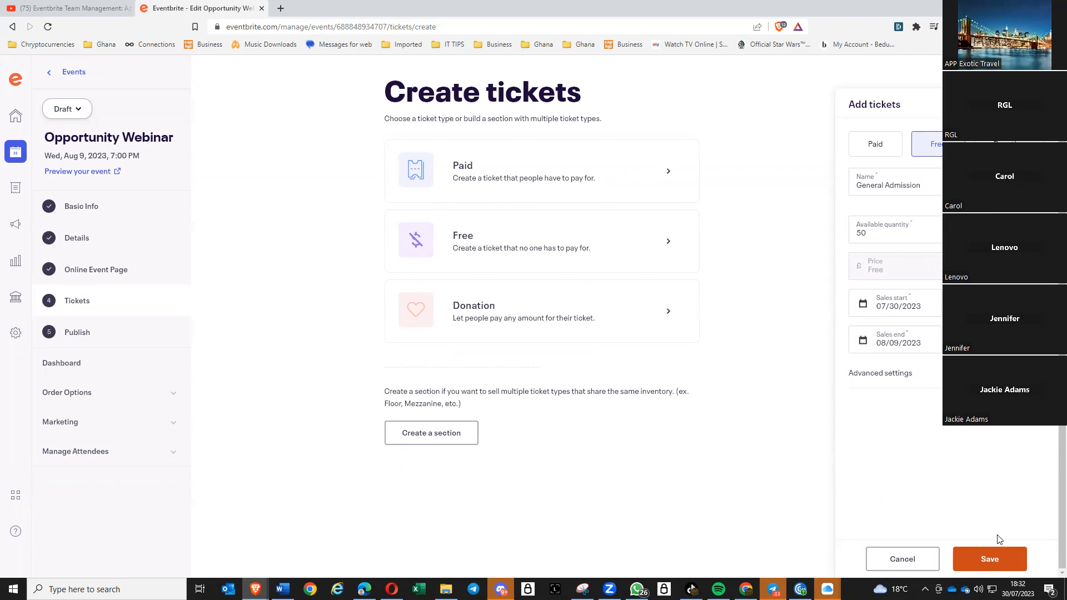
pyautogui.click(990, 561)
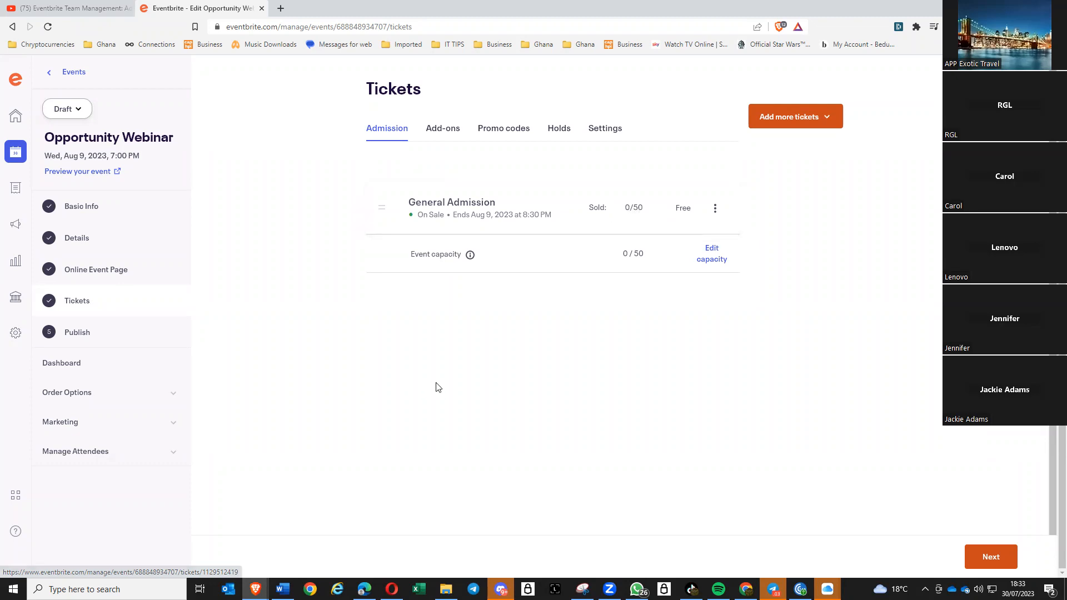
# - Change the event capacity from 50 to 100 and save it
pyautogui.click(715, 265)
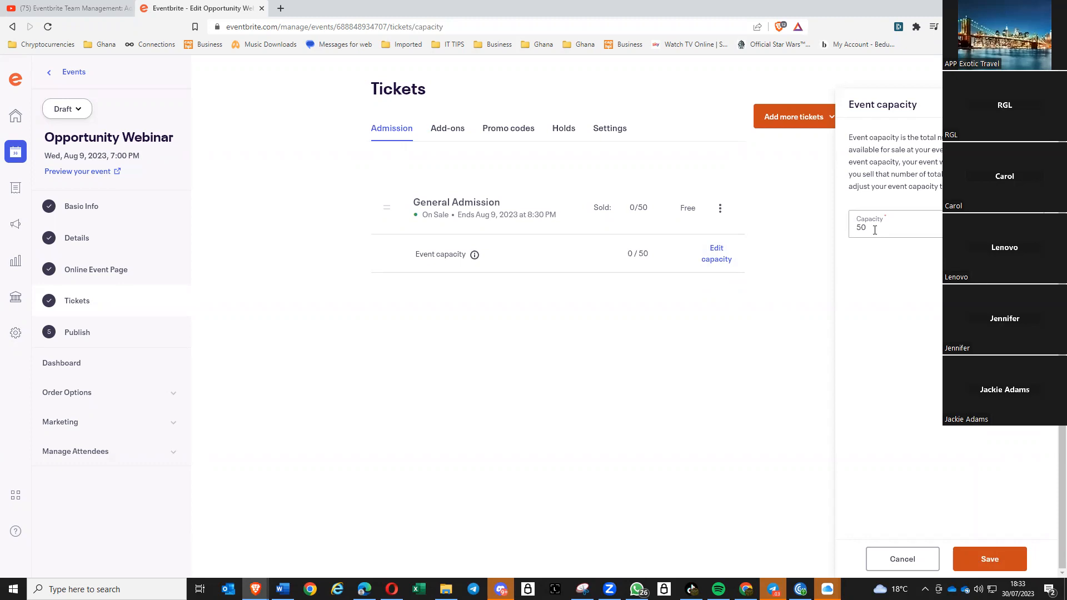
pyautogui.doubleClick(874, 230)
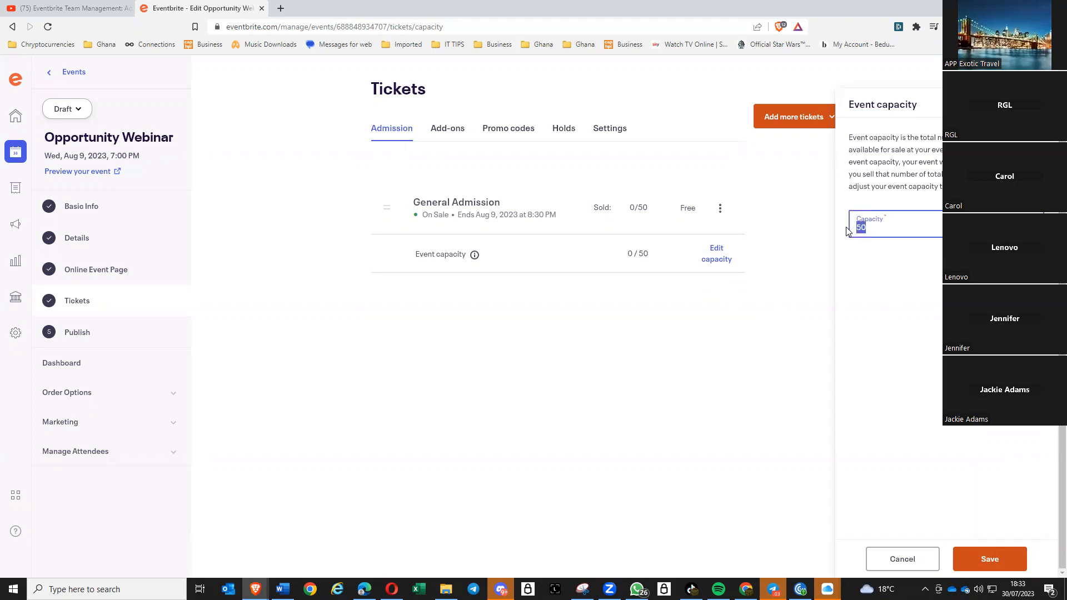
pyautogui.write('100')
pyautogui.click(989, 569)
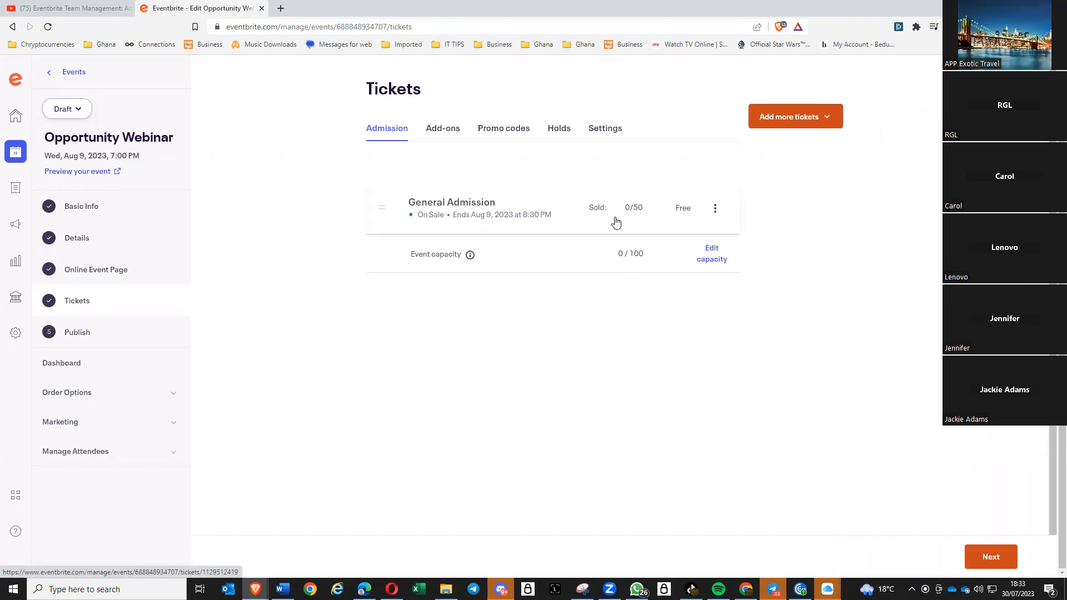
# - Edit the General Admission ticket, changing its available quantity from 50 to 20
pyautogui.click(714, 210)
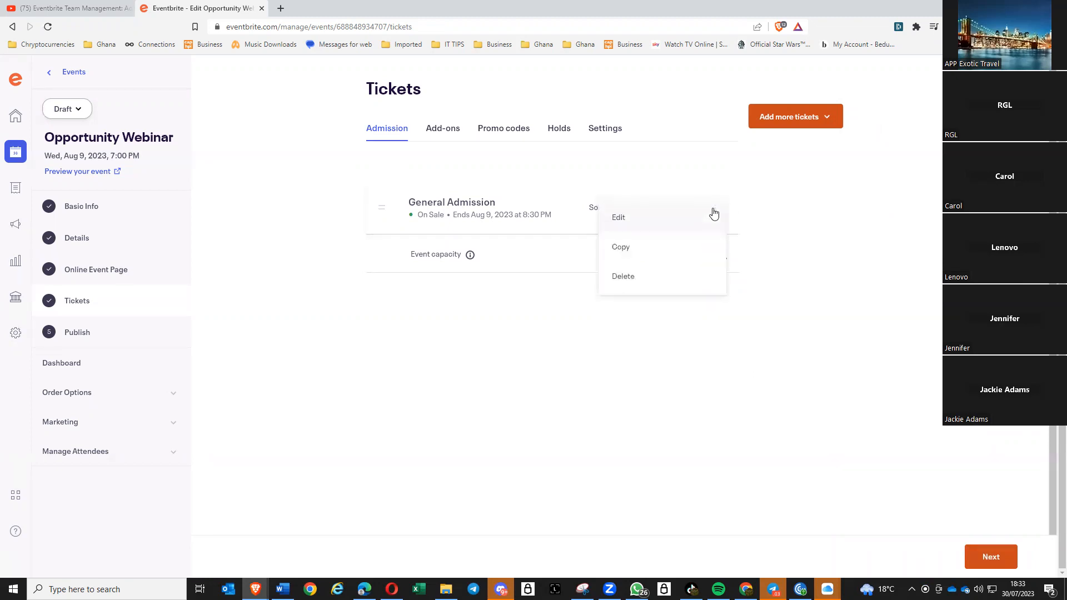
pyautogui.click(619, 220)
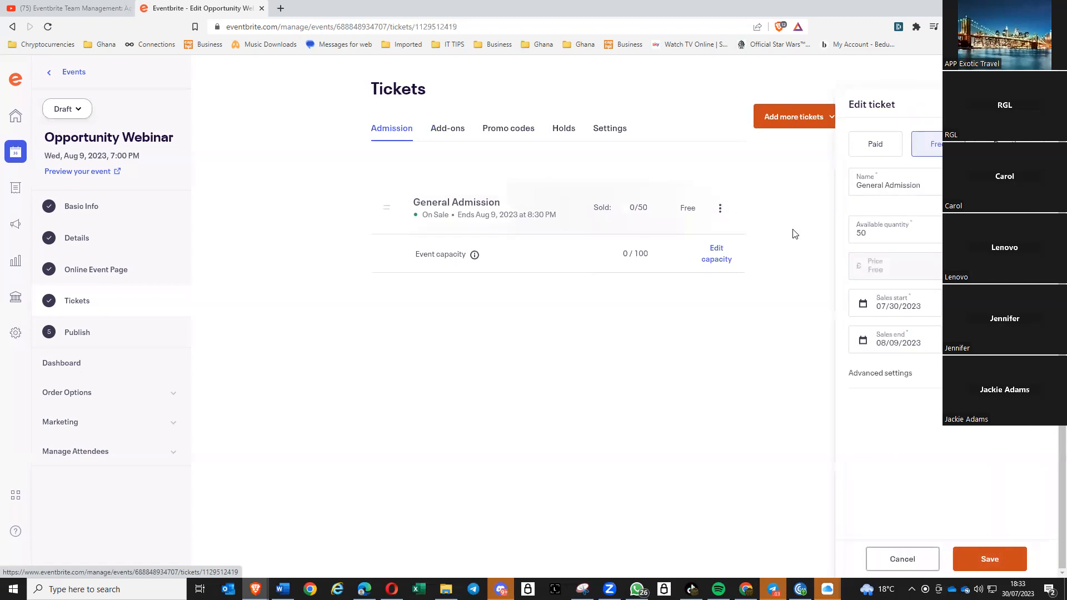
pyautogui.doubleClick(884, 225)
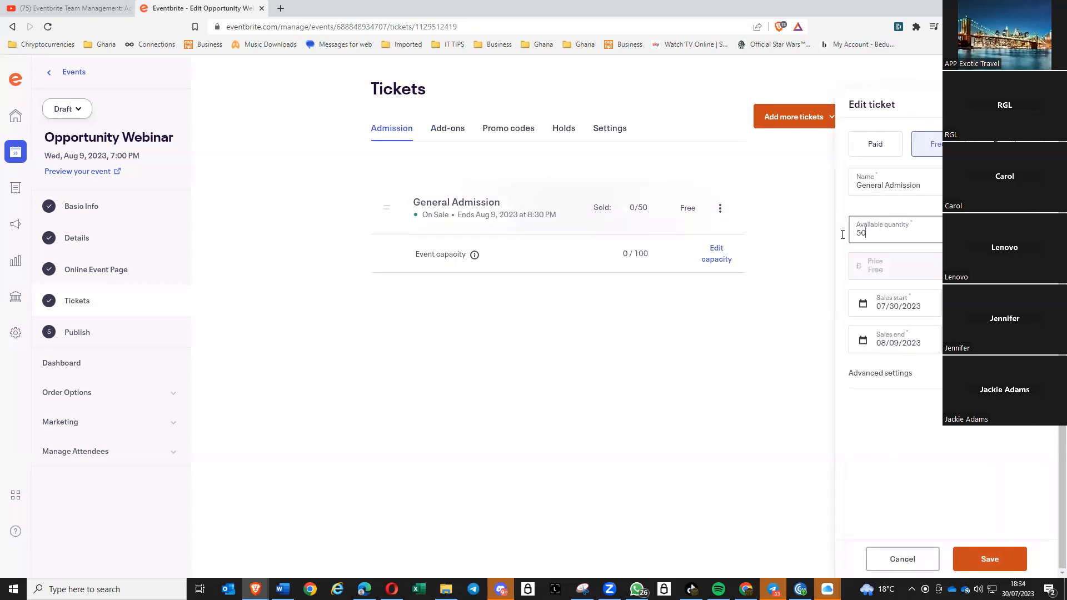
pyautogui.write('20')
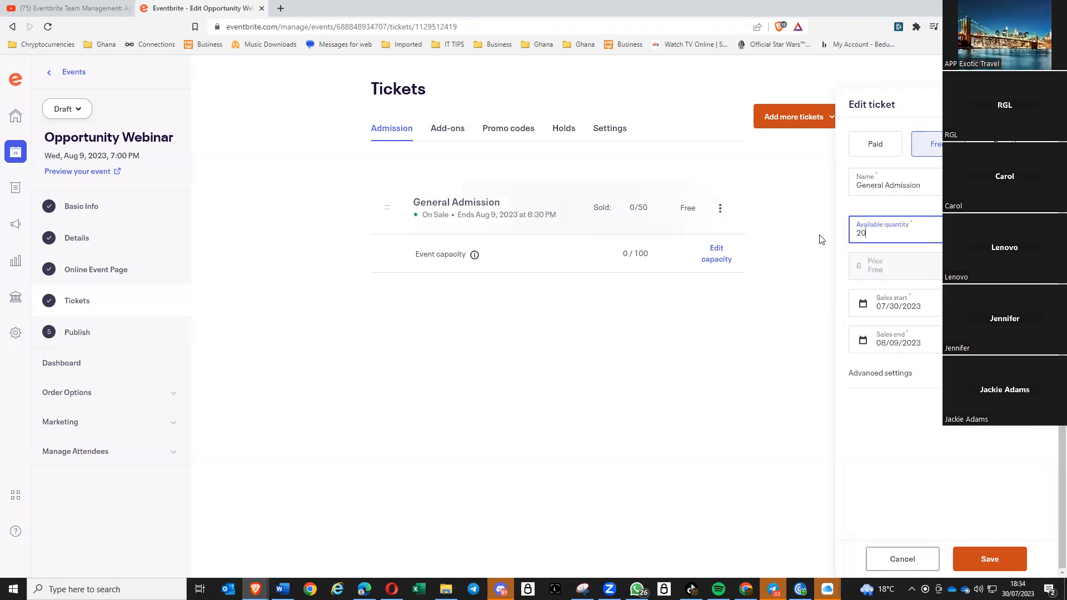
pyautogui.click(988, 562)
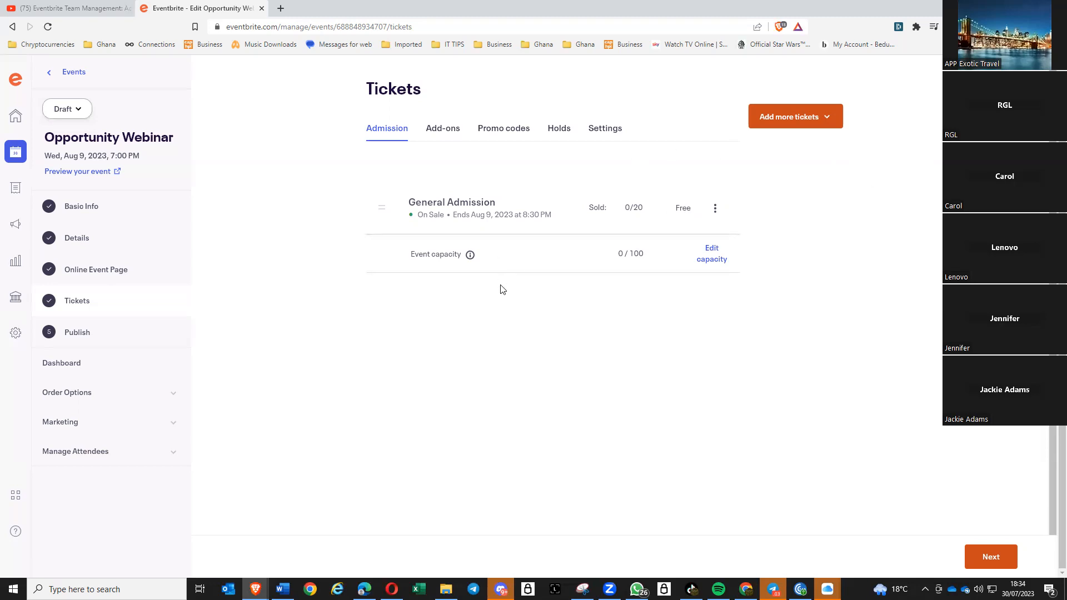
# - Proceed from Tickets to the Publish Your Event page showing $0.00 and 100 capacity
pyautogui.click(989, 564)
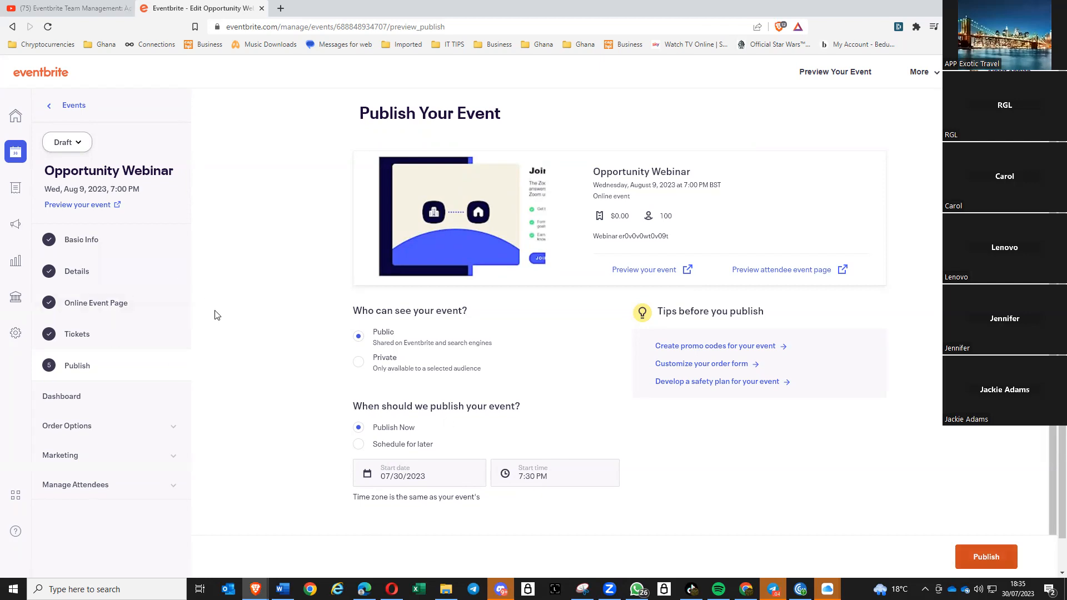
pyautogui.click(643, 272)
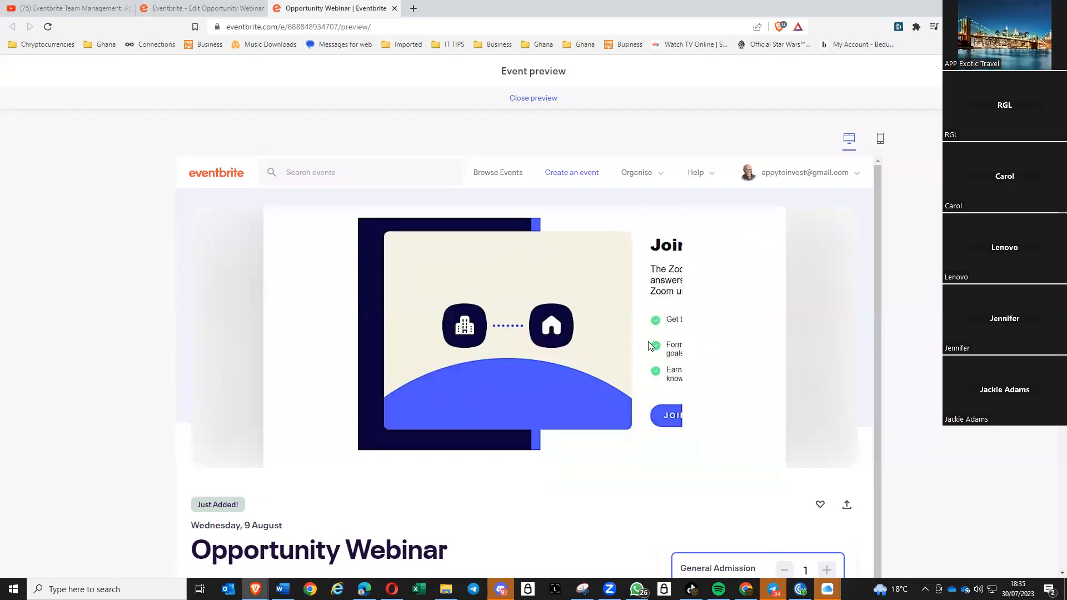
pyautogui.scroll(-2, 674, 308)
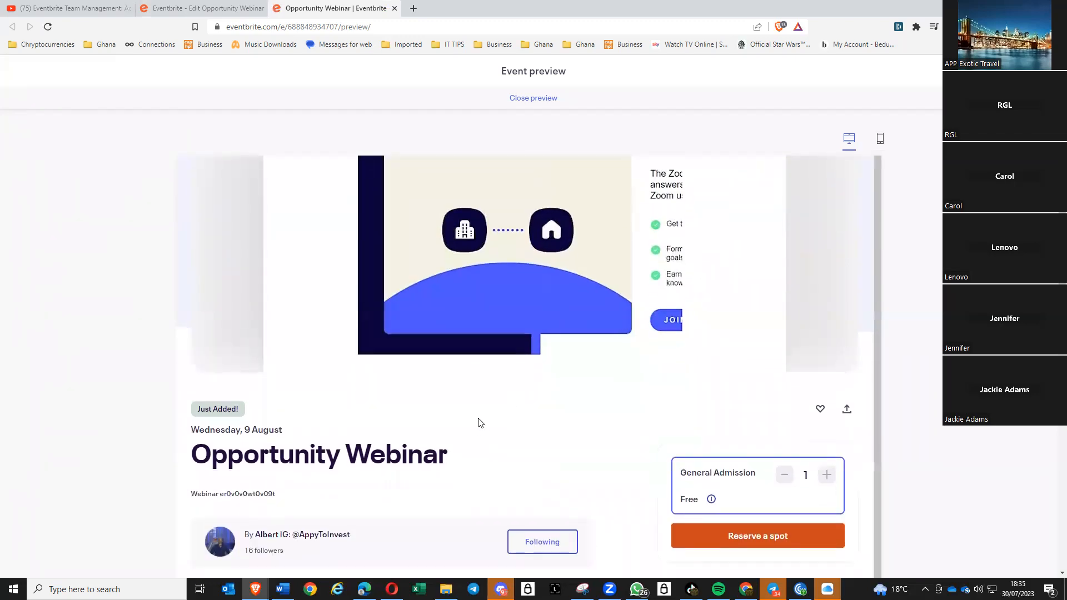
pyautogui.scroll(-2, 484, 420)
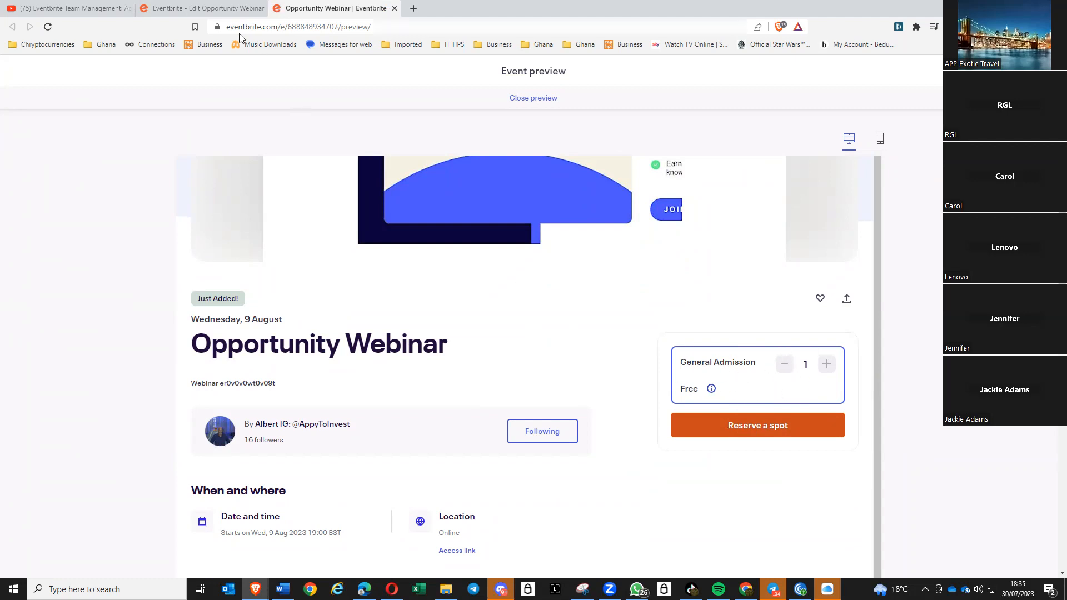
pyautogui.click(394, 9)
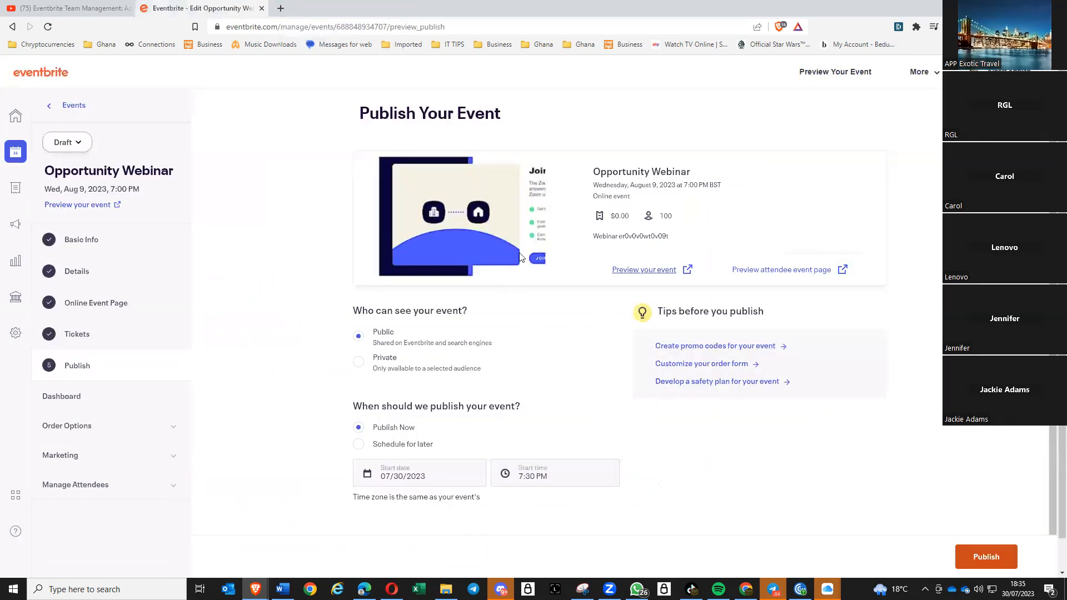
pyautogui.click(775, 273)
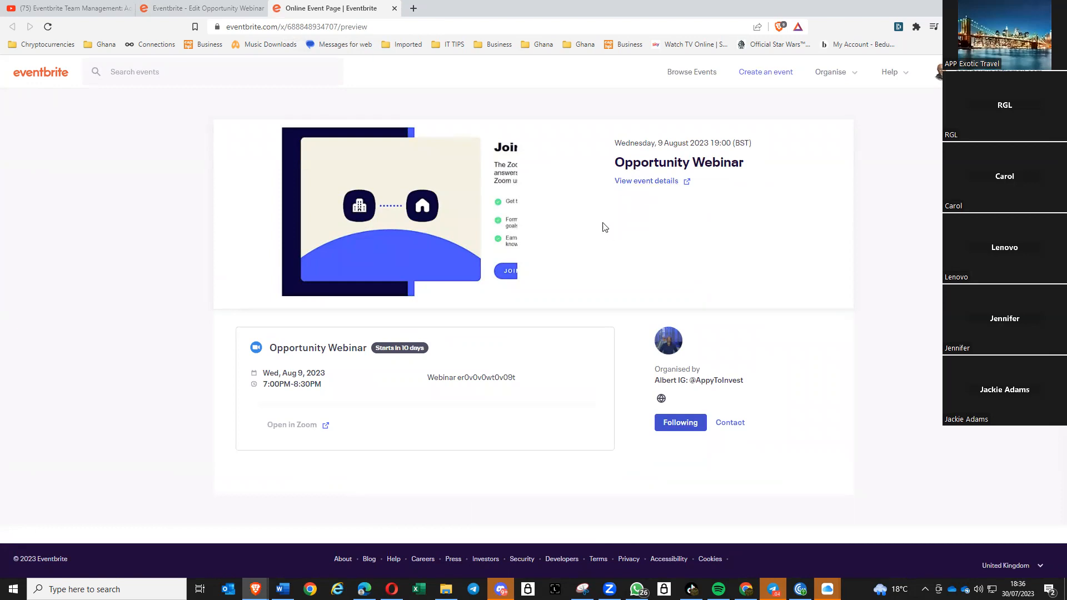
pyautogui.click(394, 8)
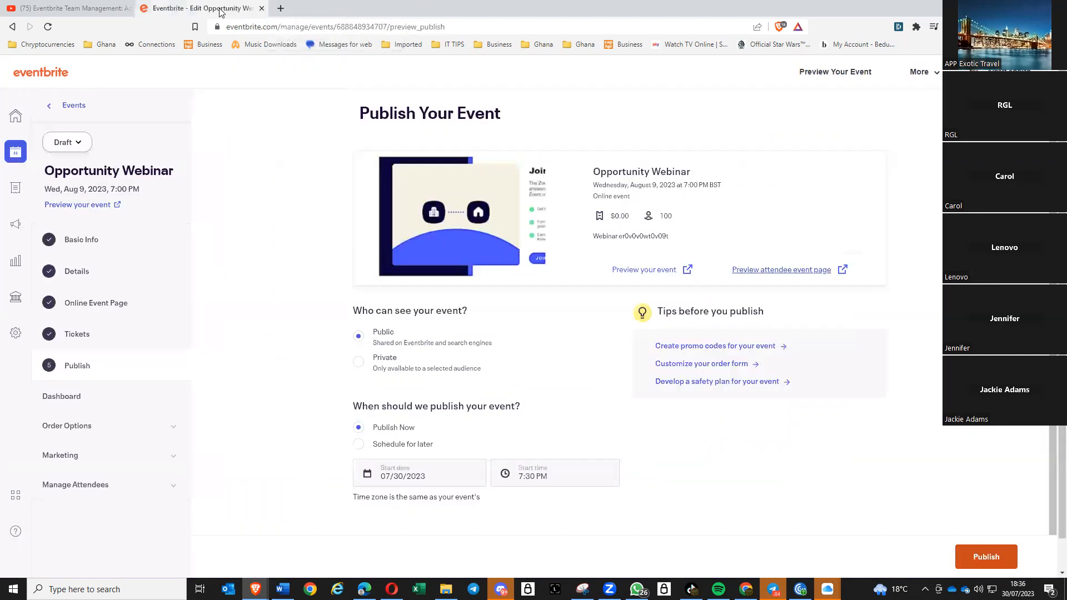